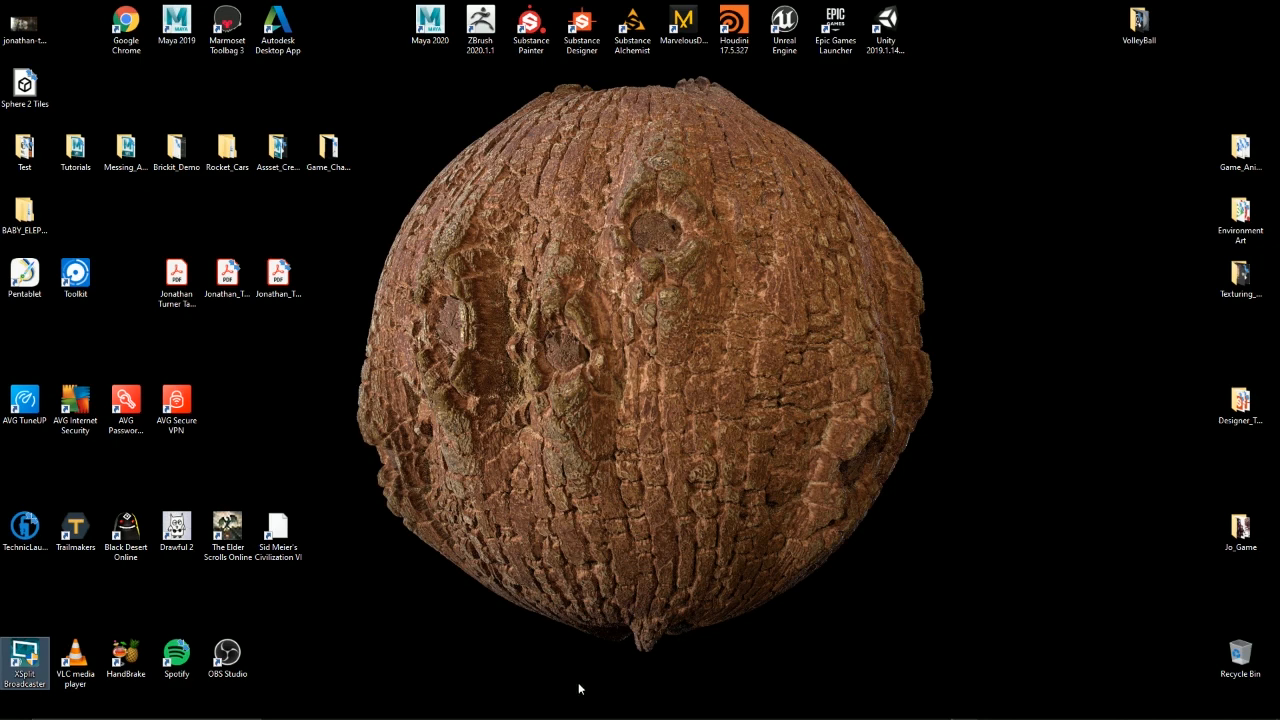
# Step: Switch to Substance Designer and examine the Wood_Bark graph from its node network to the Mesh_Maps outputs
pyautogui.click(669, 707)
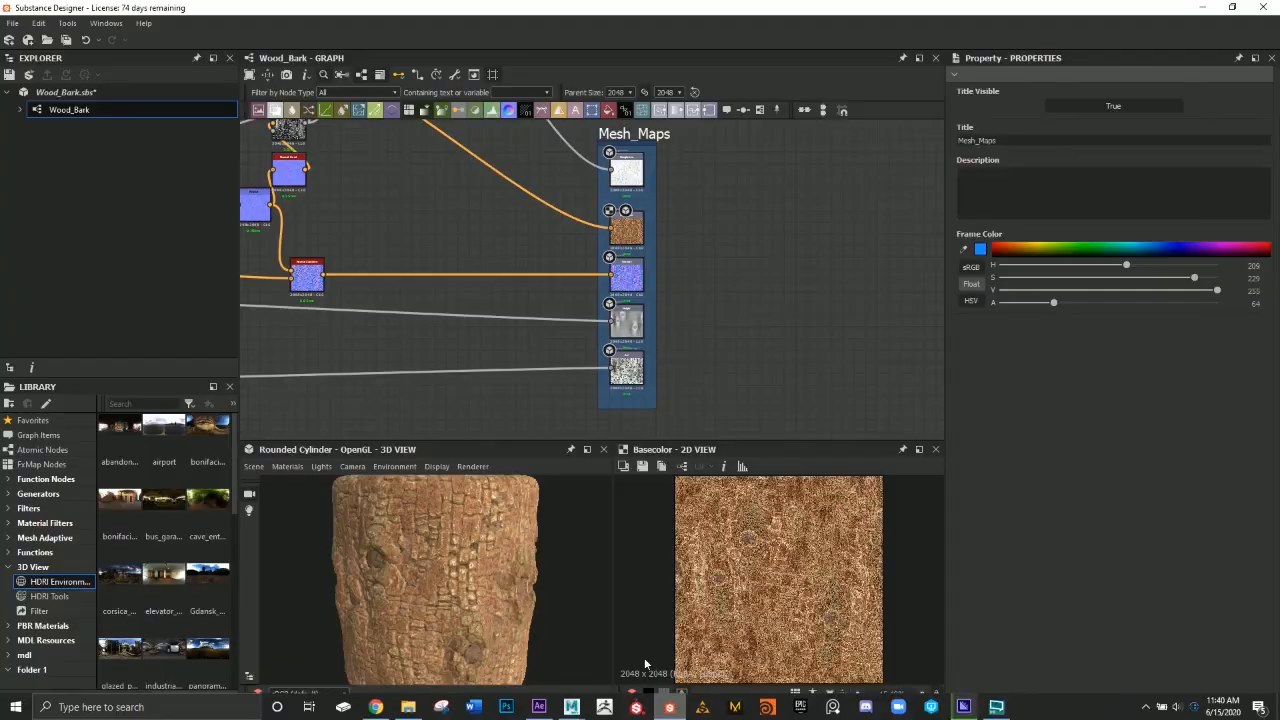
pyautogui.scroll(-4, 580, 430)
pyautogui.moveTo(450, 368); pyautogui.dragTo(754, 310, button='middle')
pyautogui.scroll(-5, 754, 310)
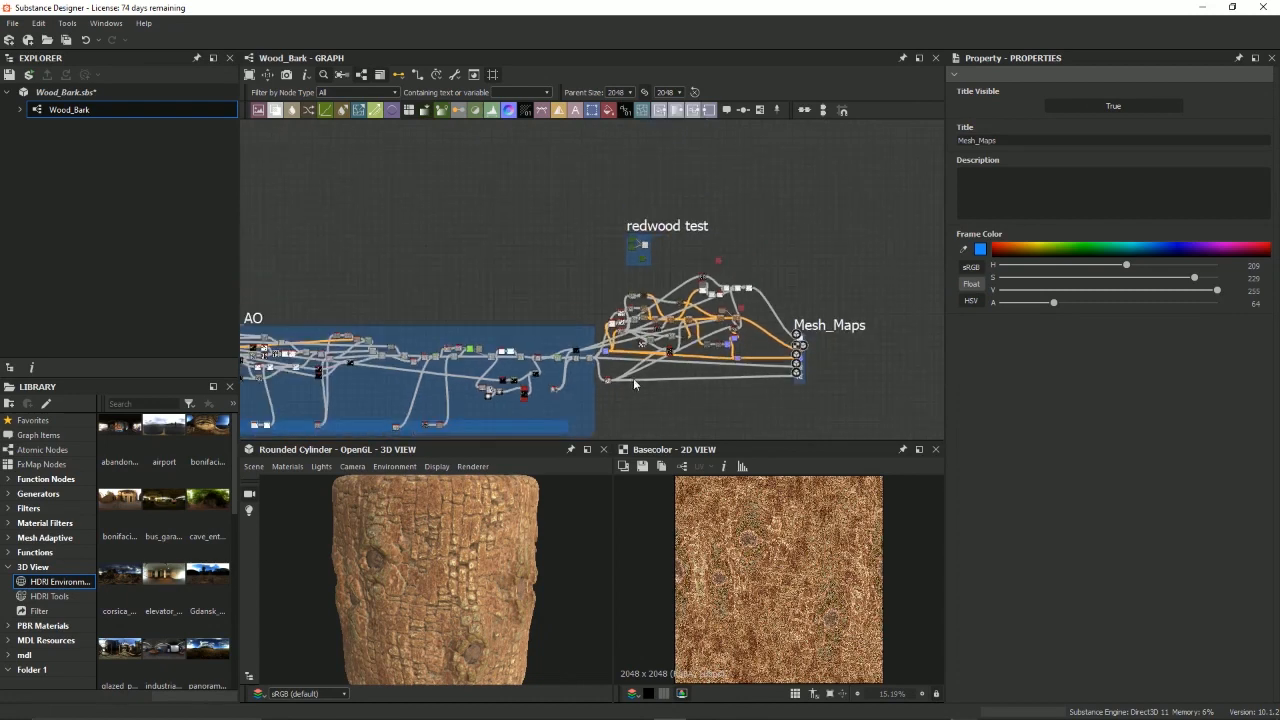
pyautogui.scroll(6, 635, 383)
pyautogui.moveTo(643, 367); pyautogui.dragTo(403, 354, button='middle')
pyautogui.moveTo(272, 312); pyautogui.dragTo(268, 299)
pyautogui.moveTo(640, 376); pyautogui.dragTo(484, 303, button='middle')
pyautogui.moveTo(616, 318); pyautogui.dragTo(553, 260, button='middle')
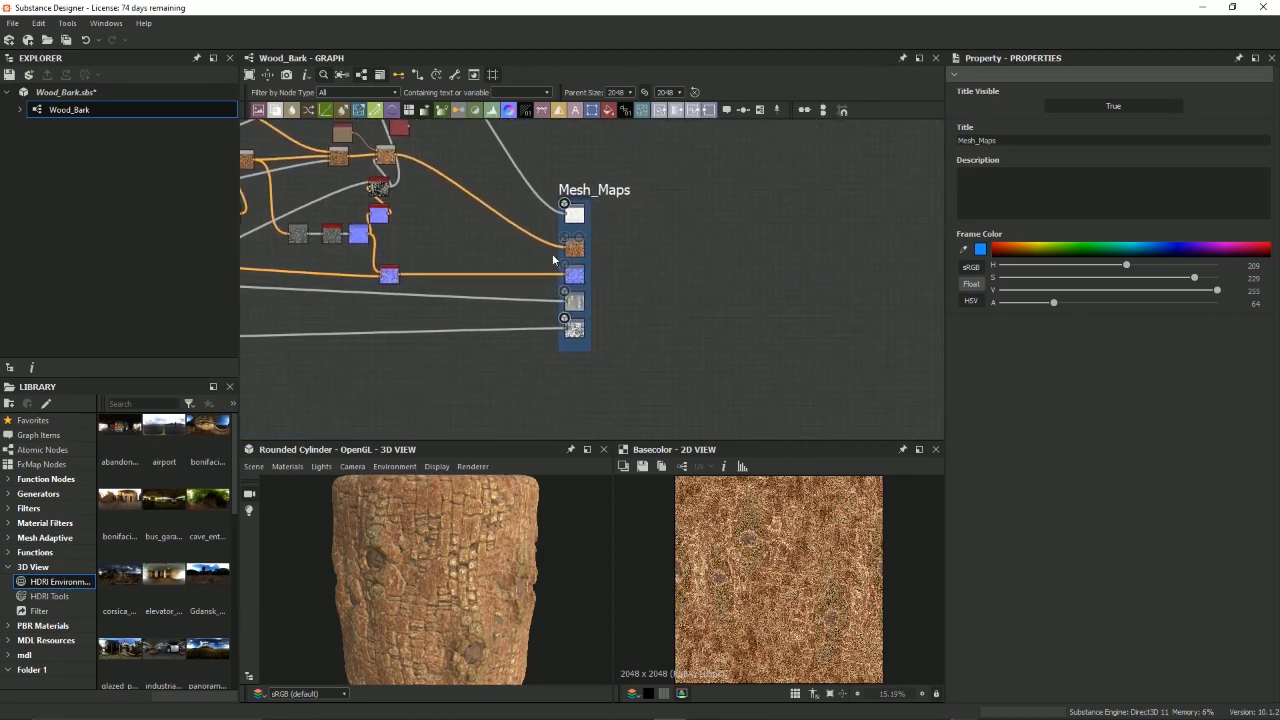
pyautogui.scroll(2, 633, 332)
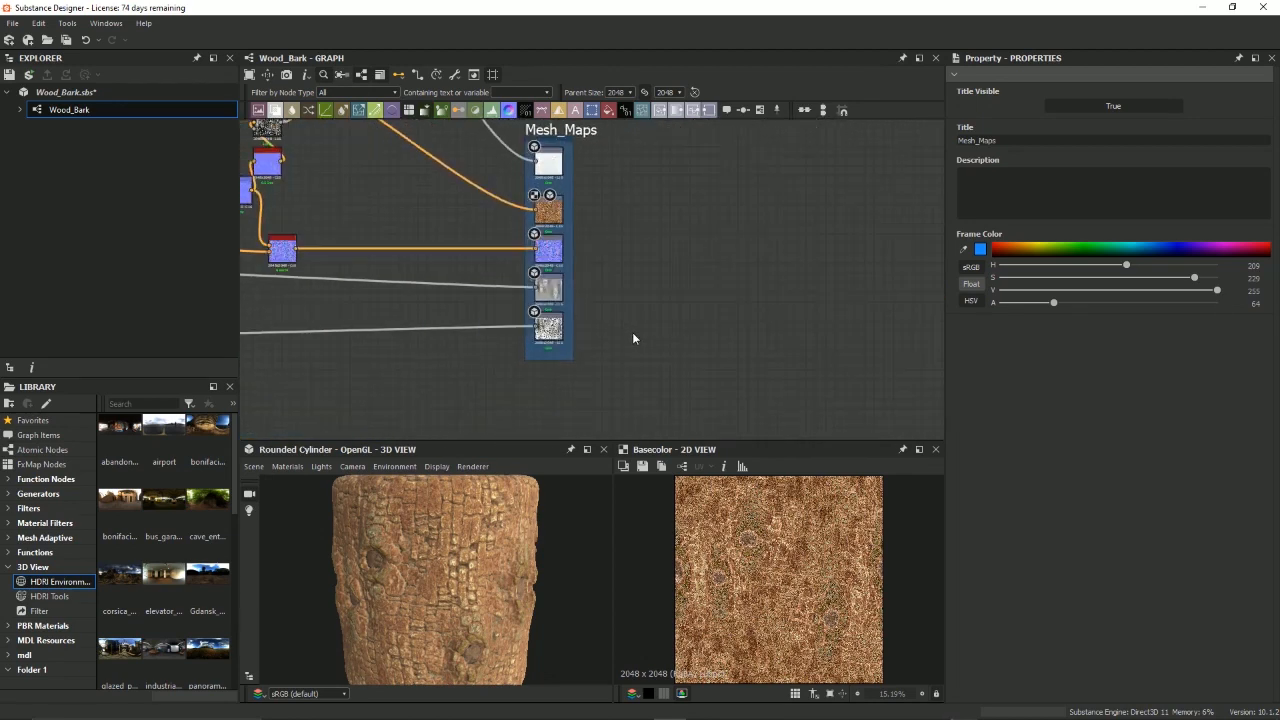
pyautogui.scroll(2, 620, 316)
# Step: Inspect the bark material on the rounded cylinder in the 3D view from several sides
pyautogui.scroll(3, 455, 591)
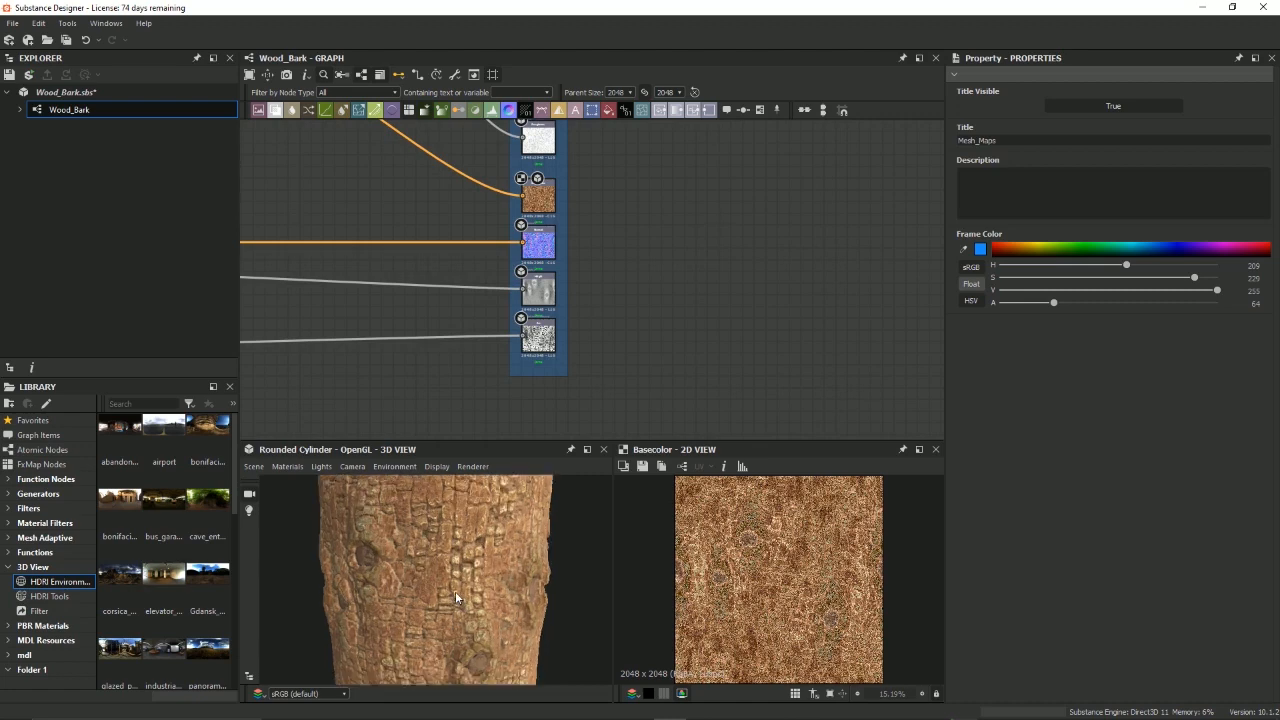
pyautogui.moveTo(312, 539); pyautogui.dragTo(363, 540)
pyautogui.scroll(-5, 430, 560)
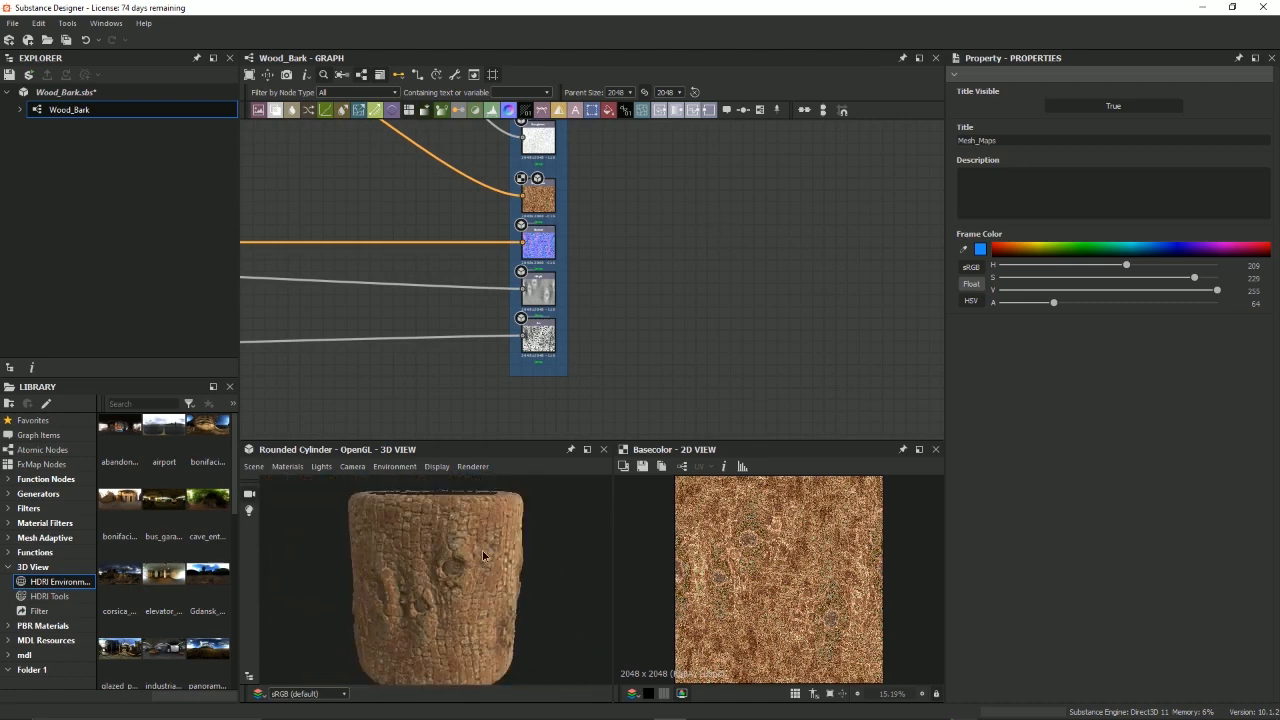
pyautogui.moveTo(430, 563); pyautogui.dragTo(420, 528)
# Step: Examine the output nodes in the Mesh_Maps frame, including the Height and Ao maps
pyautogui.moveTo(606, 357); pyautogui.dragTo(666, 398, button='middle')
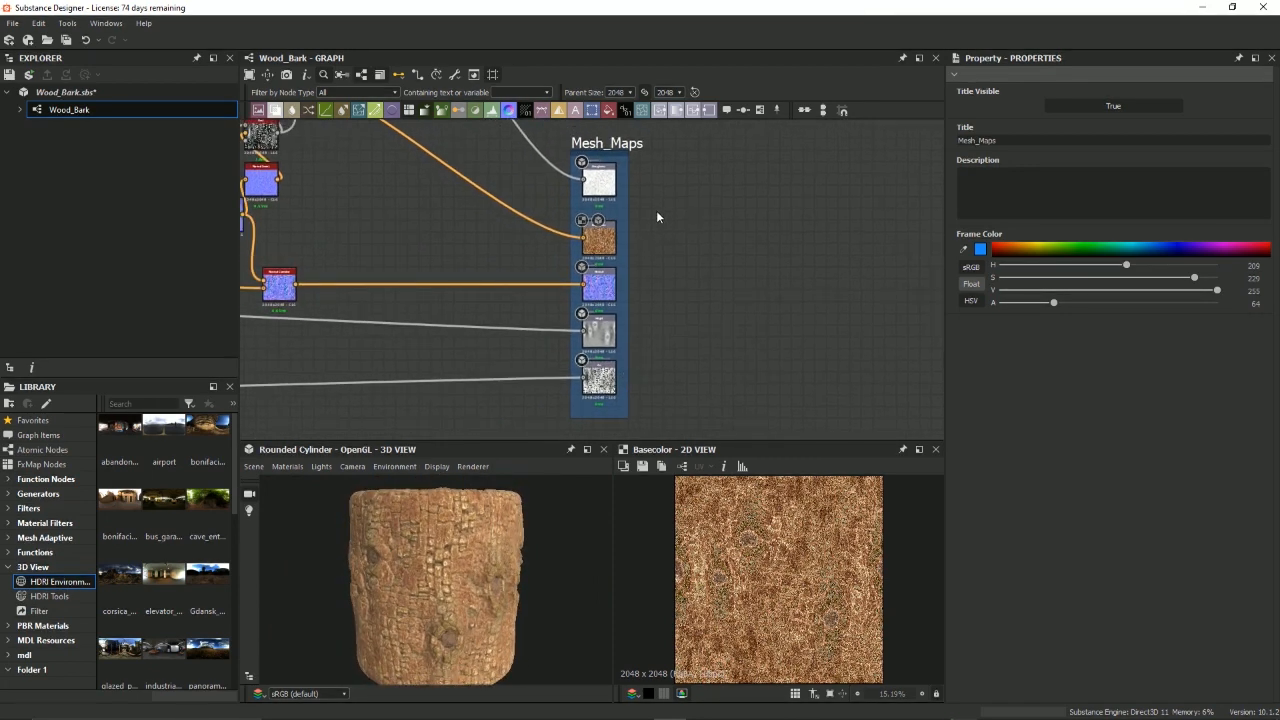
pyautogui.moveTo(748, 123); pyautogui.dragTo(610, 162)
pyautogui.click(732, 356)
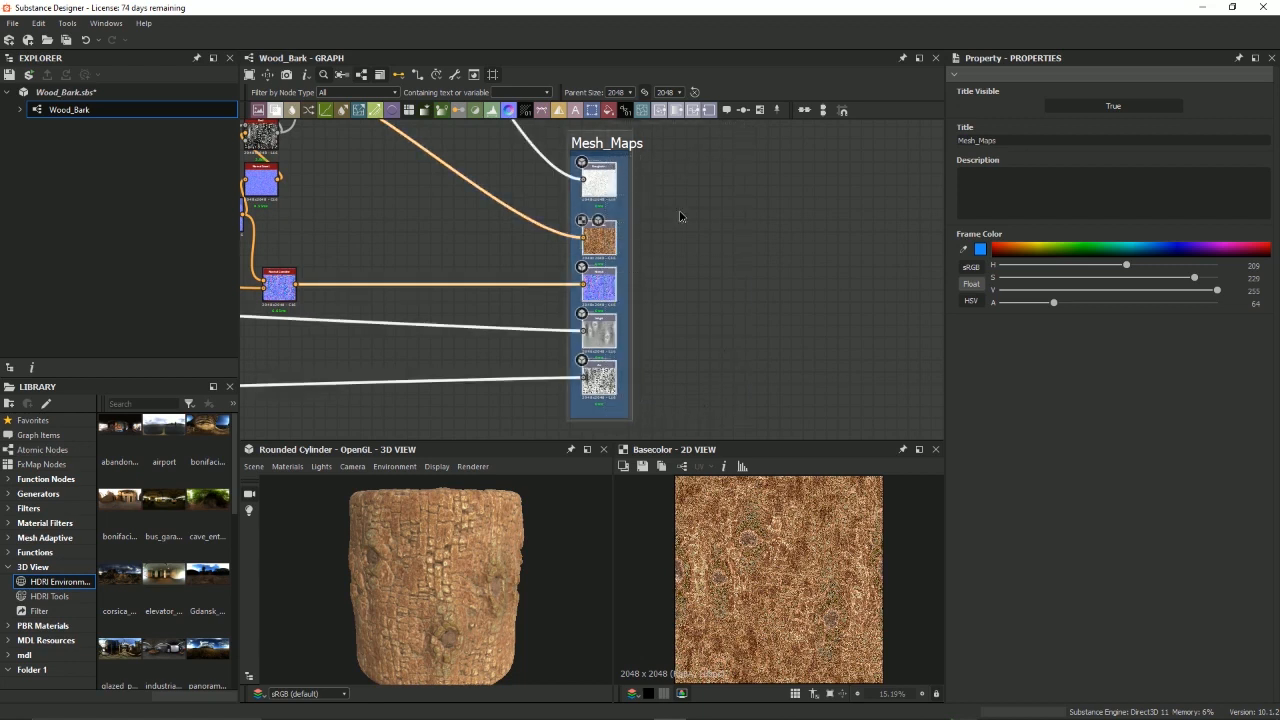
pyautogui.click(682, 220)
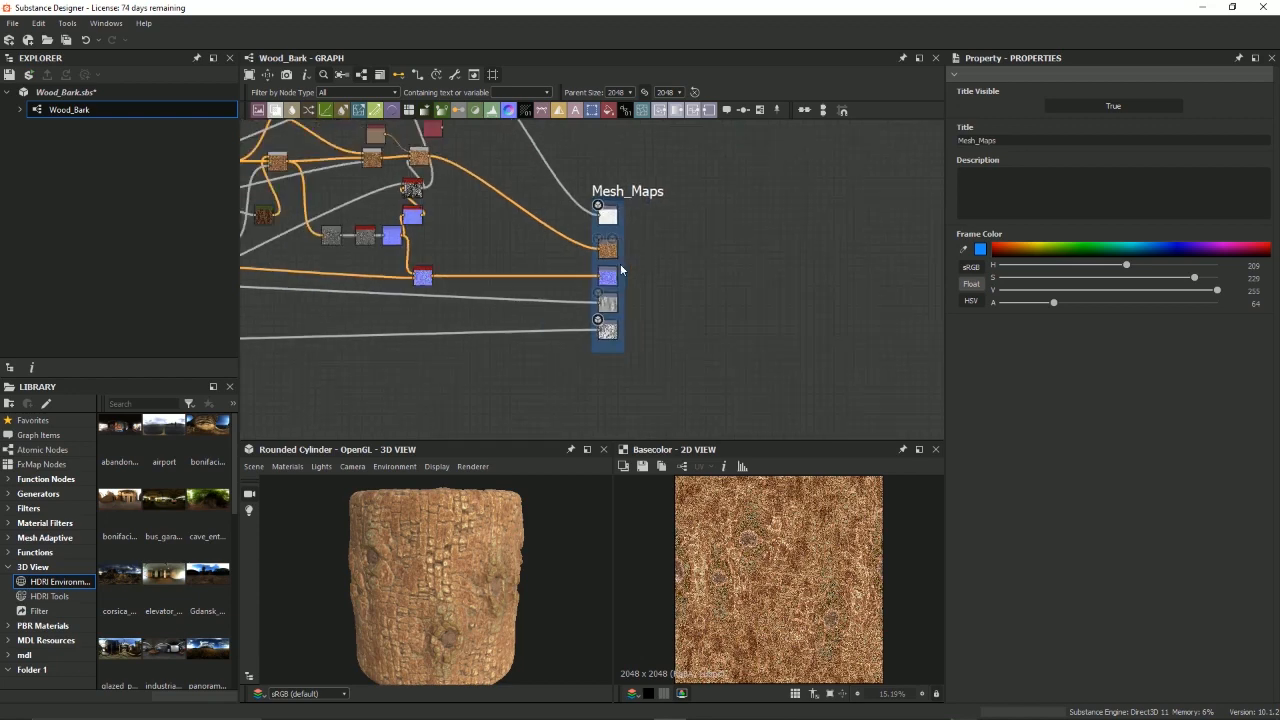
pyautogui.scroll(6, 619, 263)
pyautogui.moveTo(713, 284); pyautogui.dragTo(703, 172, button='middle')
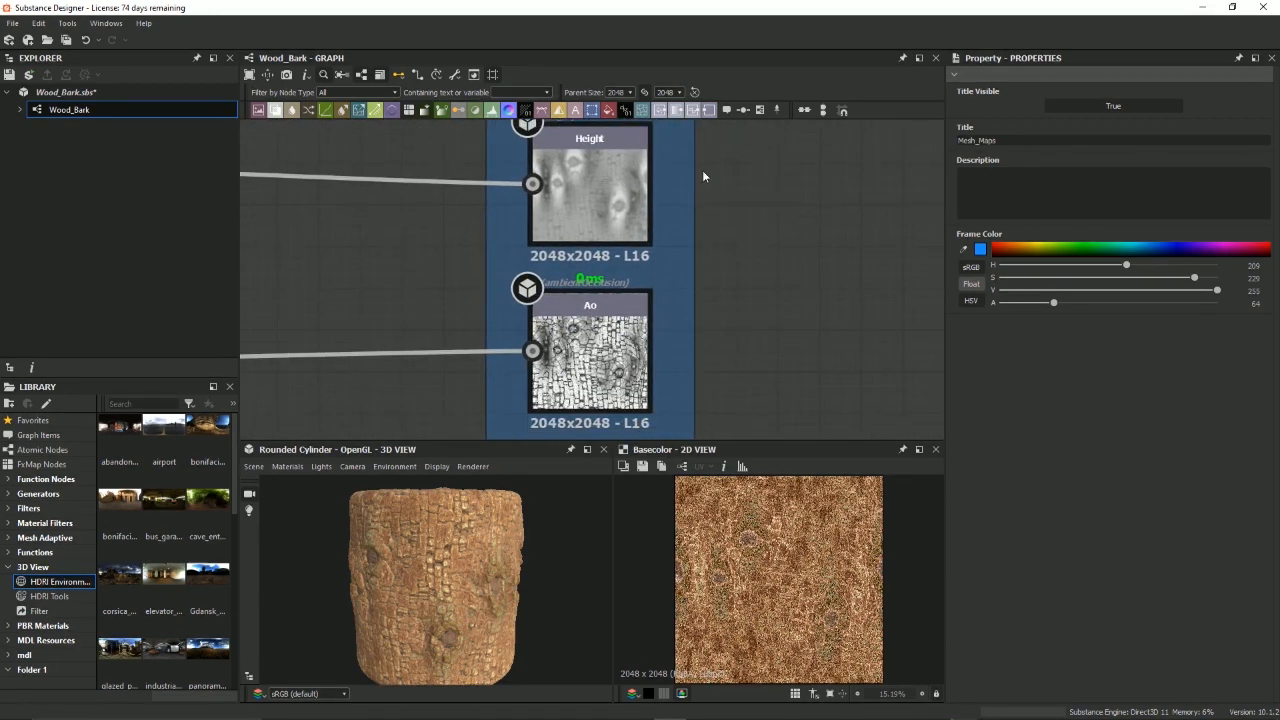
pyautogui.scroll(-6, 734, 360)
pyautogui.moveTo(724, 241); pyautogui.dragTo(679, 285, button='middle')
# Step: Export the basecolor, normal, roughness, height and ao outputs as PNG files into the project's sourceimages bark maps folder
pyautogui.moveTo(711, 150); pyautogui.dragTo(632, 419)
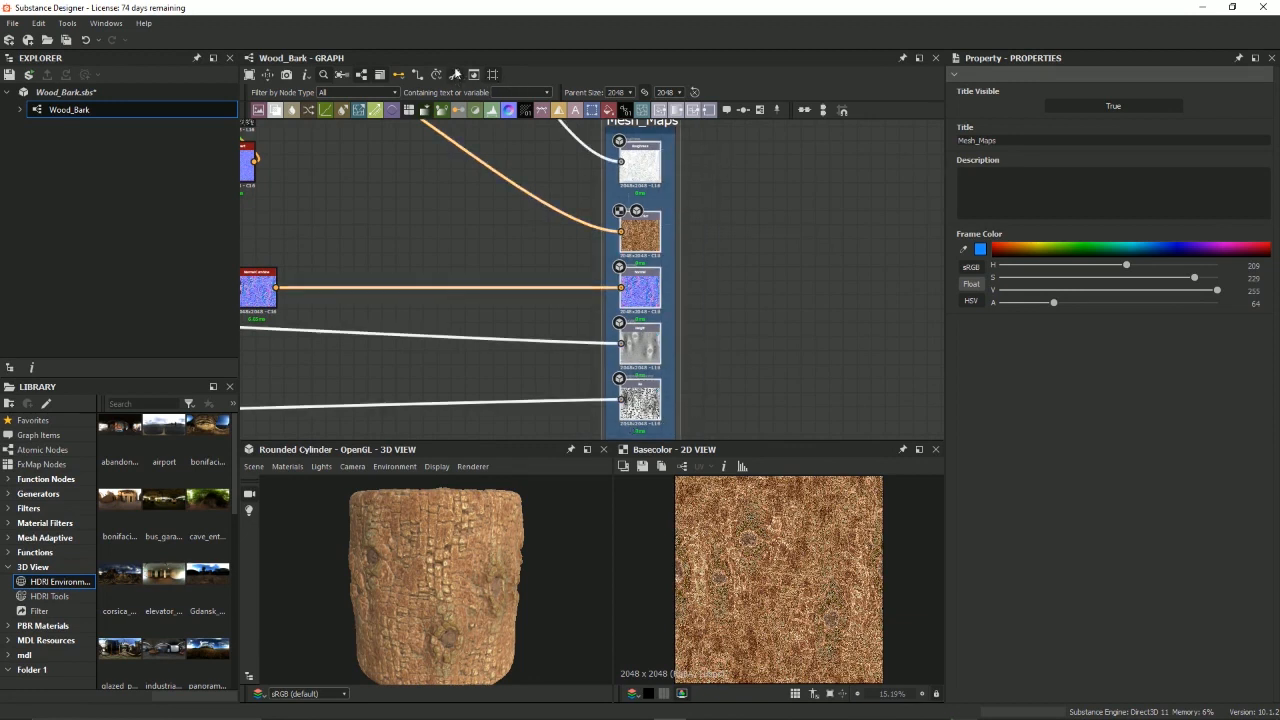
pyautogui.click(455, 76)
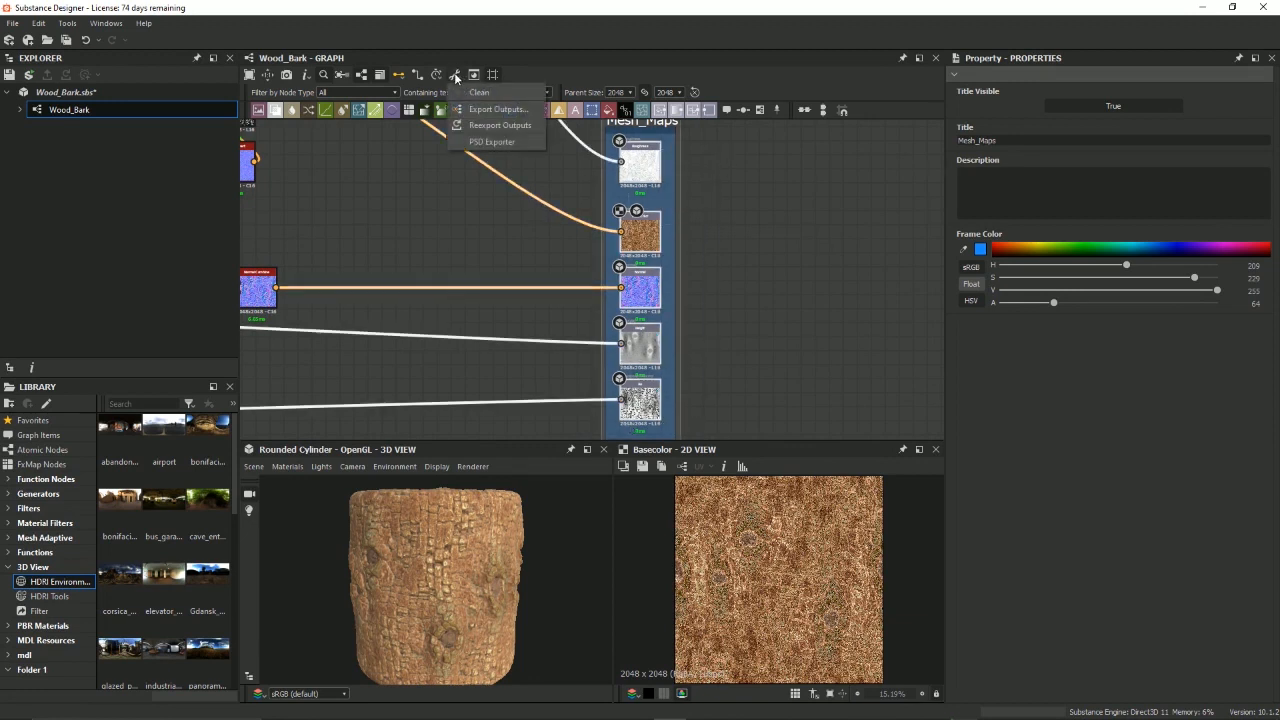
pyautogui.click(496, 109)
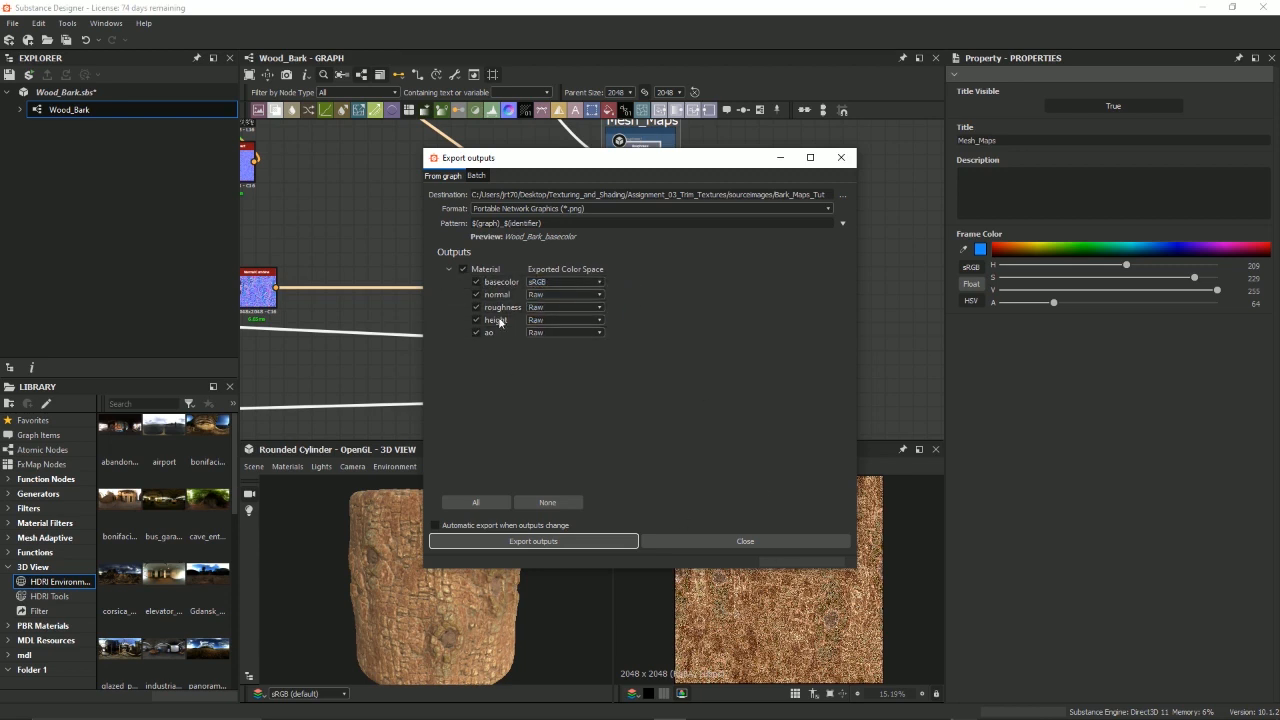
pyautogui.click(521, 544)
pyautogui.click(841, 158)
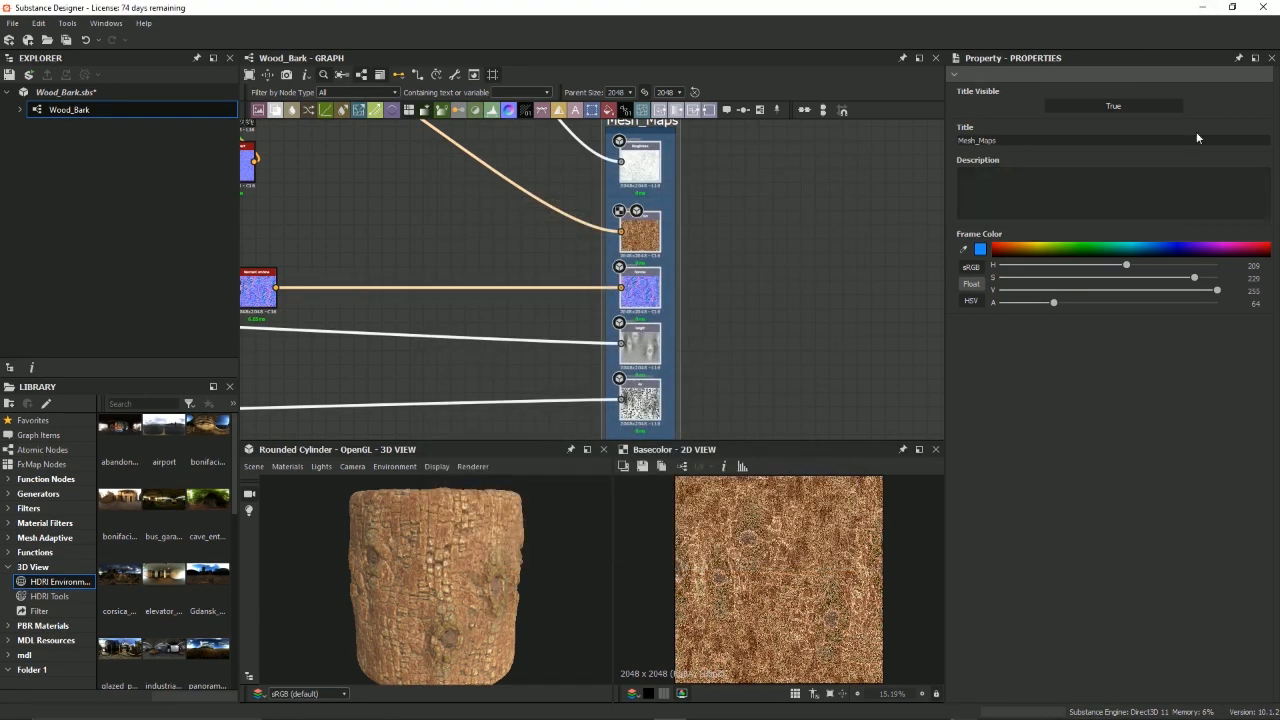
# Step: Switch to the Substance_Plugin_And_Displacement scene in Maya
pyautogui.click(1203, 8)
pyautogui.moveTo(571, 707)
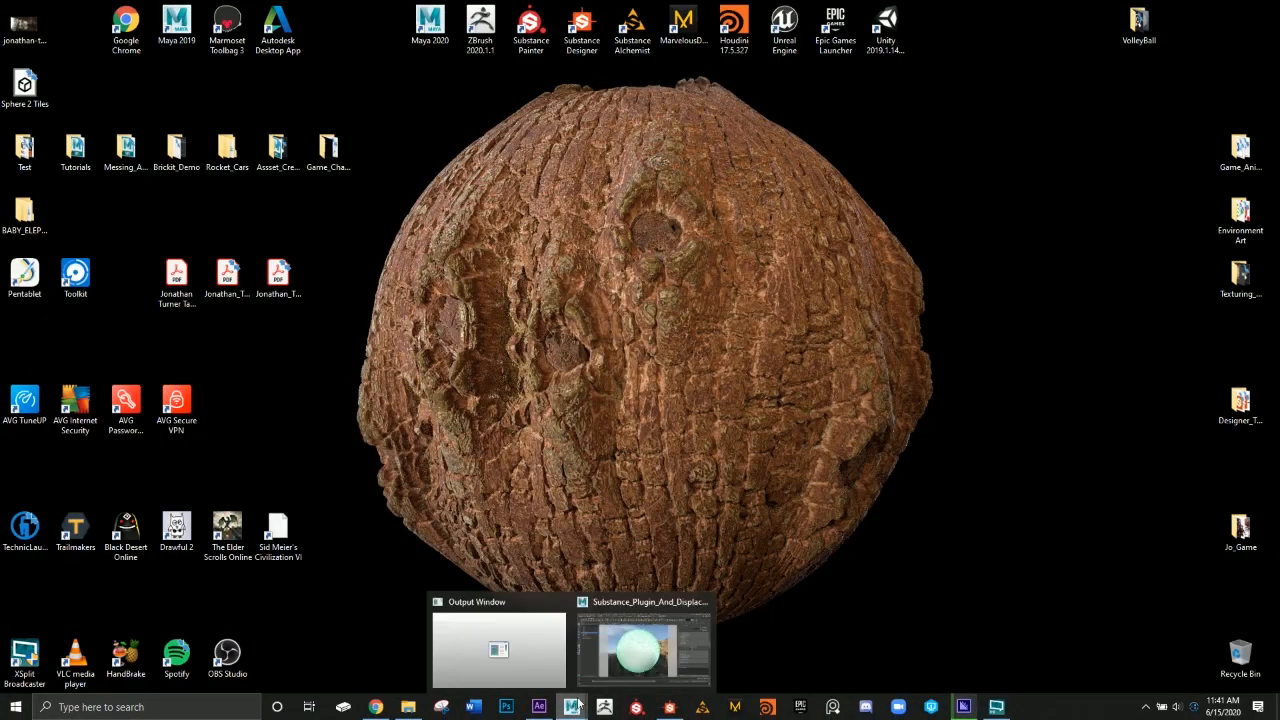
pyautogui.click(660, 638)
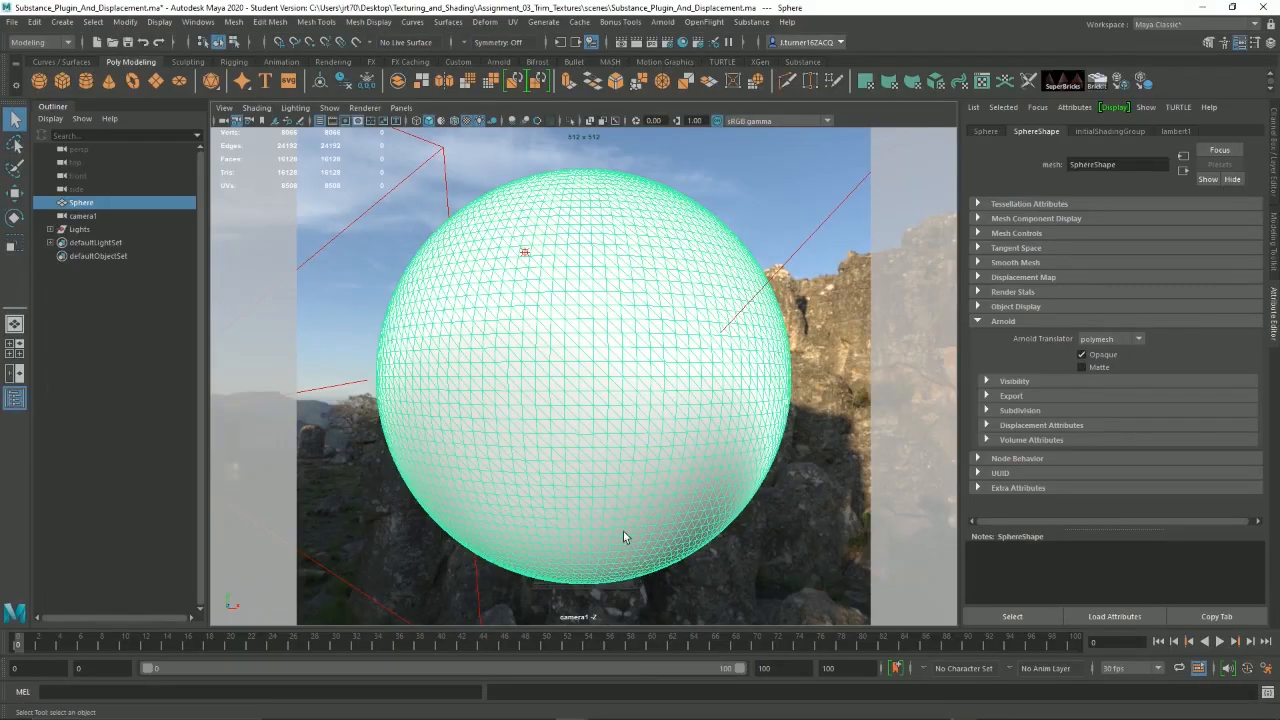
# Step: Examine the scene setup in perspective, including the sphere, the lights, the Arnold sky dome and camera1
pyautogui.press('space')
pyautogui.moveTo(480, 442); pyautogui.dragTo(486, 390)
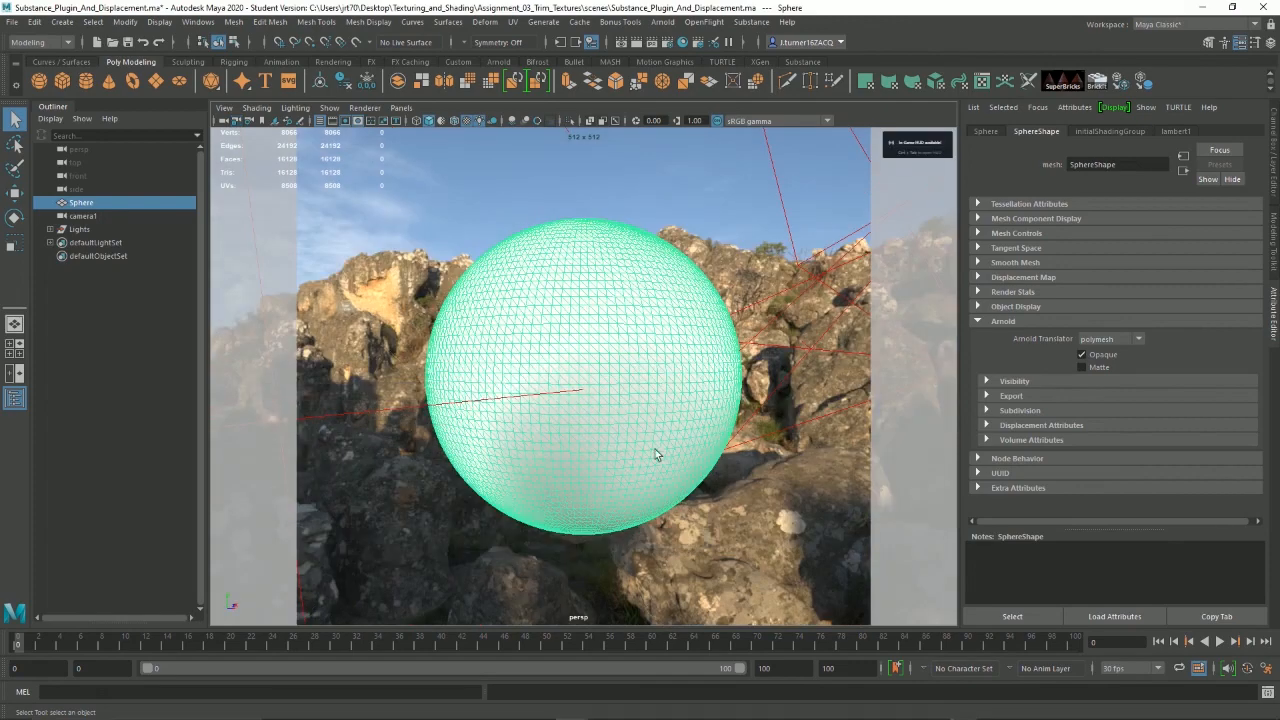
pyautogui.keyDown('alt'); pyautogui.moveTo(654, 452); pyautogui.dragTo(275, 412, button='right'); pyautogui.keyUp('alt')
pyautogui.keyDown('alt'); pyautogui.moveTo(275, 412); pyautogui.dragTo(668, 333); pyautogui.keyUp('alt')
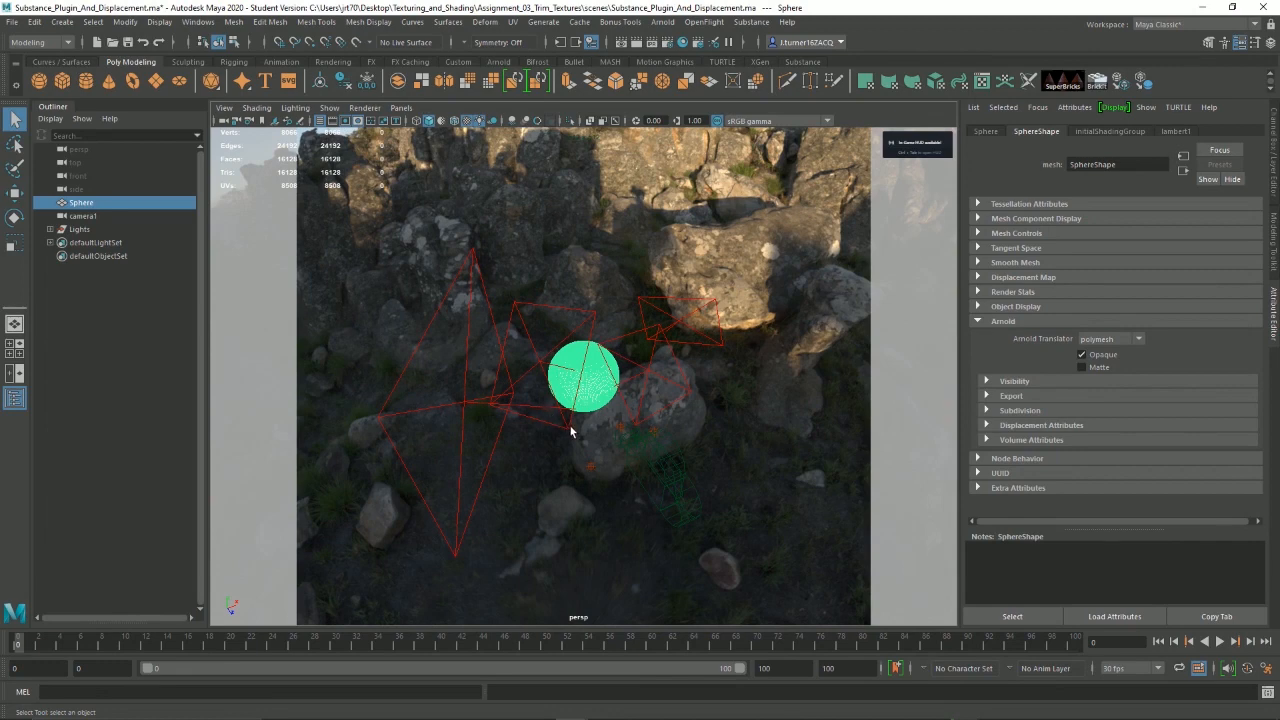
pyautogui.keyDown('alt'); pyautogui.moveTo(575, 425); pyautogui.dragTo(790, 295); pyautogui.keyUp('alt')
pyautogui.click(790, 295)
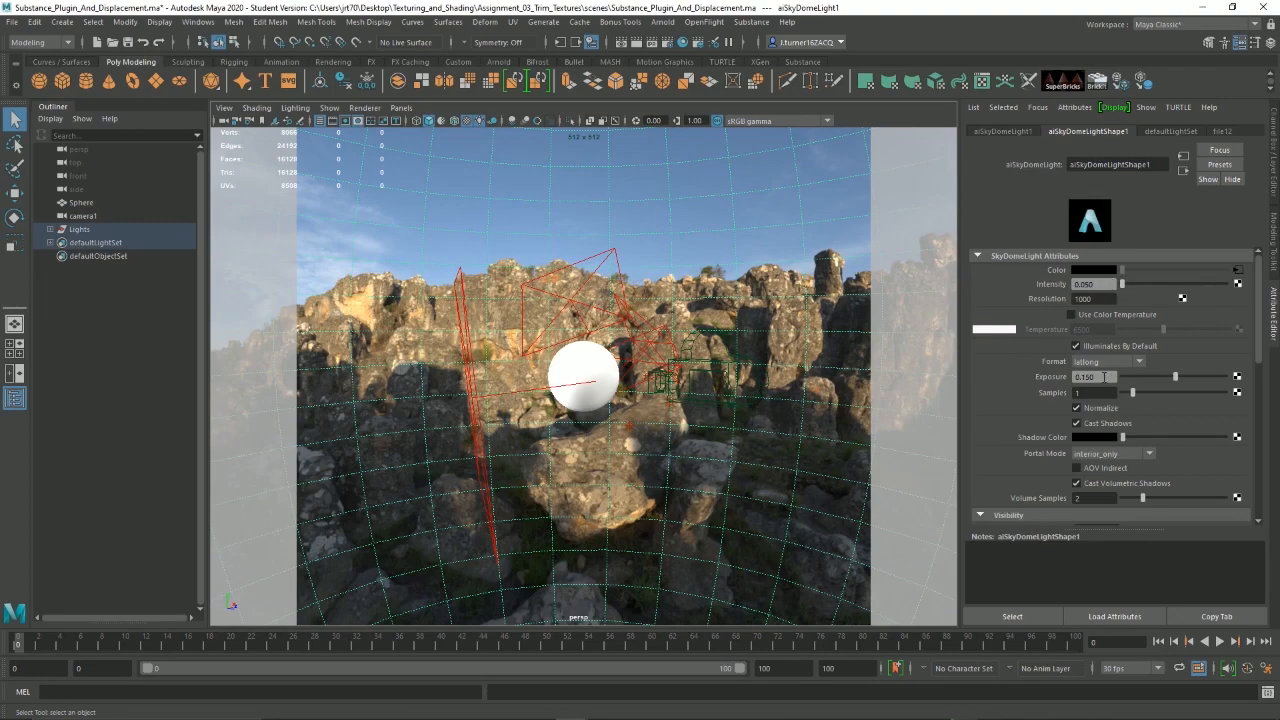
pyautogui.keyDown('alt'); pyautogui.moveTo(676, 360); pyautogui.dragTo(634, 368); pyautogui.keyUp('alt')
pyautogui.keyDown('alt'); pyautogui.moveTo(634, 368); pyautogui.dragTo(700, 460, button='right'); pyautogui.keyUp('alt')
pyautogui.click(700, 460)
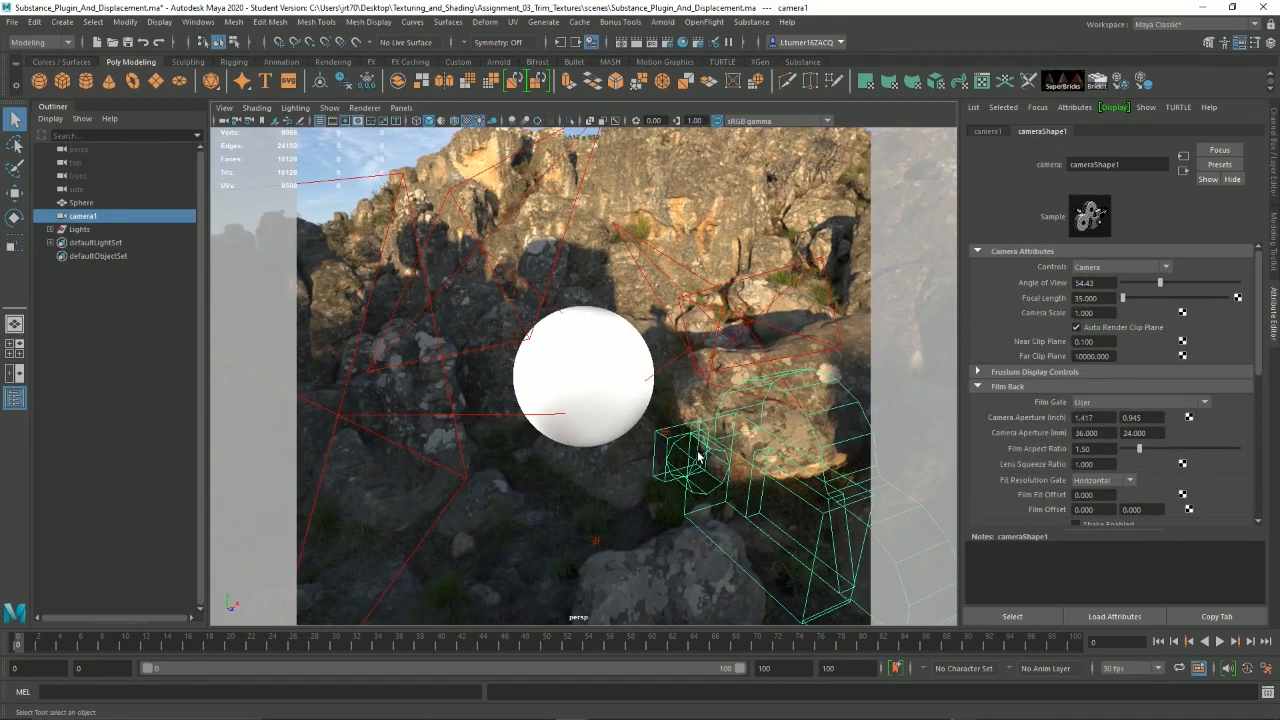
pyautogui.keyDown('alt'); pyautogui.moveTo(662, 465); pyautogui.dragTo(612, 447); pyautogui.keyUp('alt')
# Step: Look through camera1 in the viewport
pyautogui.click(401, 107)
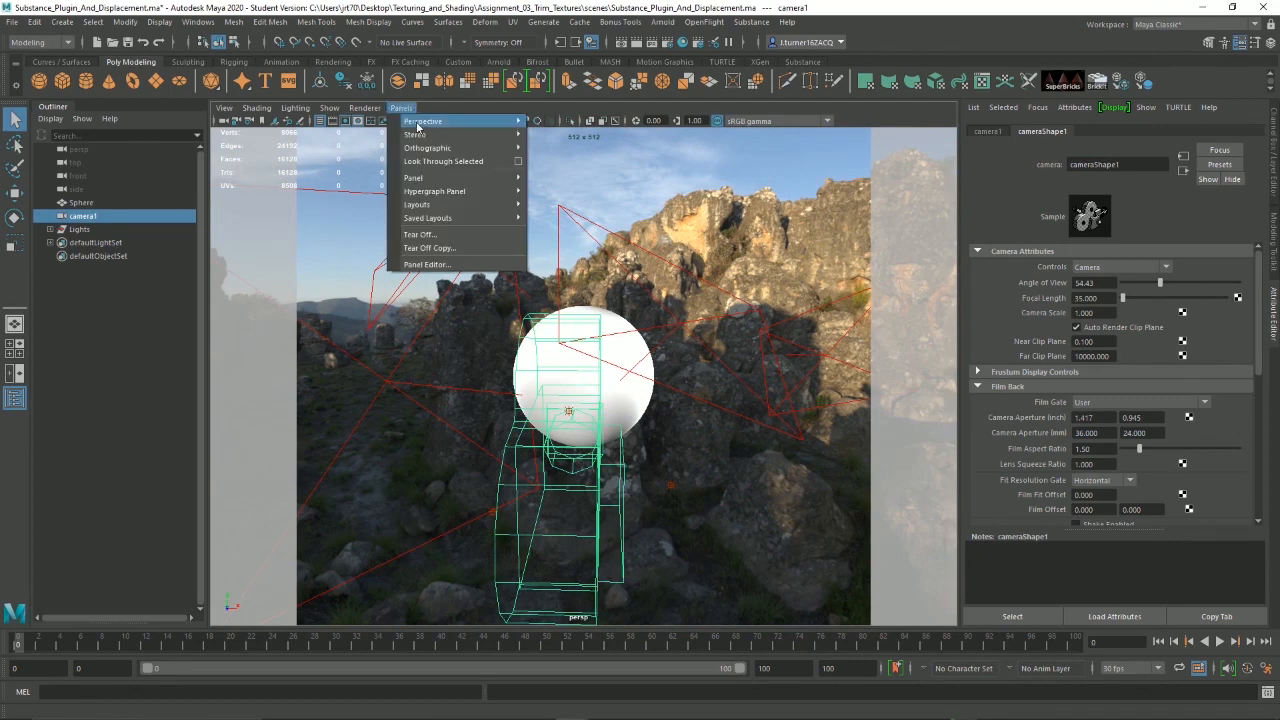
pyautogui.moveTo(480, 121)
pyautogui.click(558, 123)
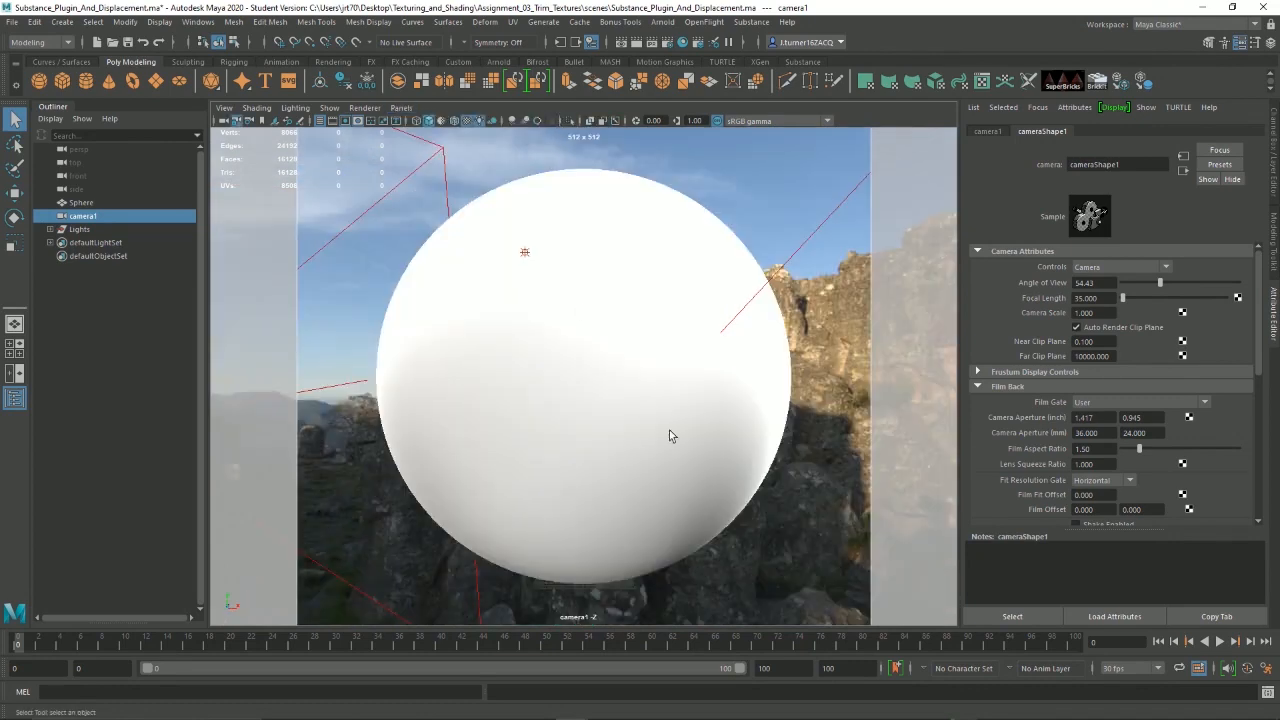
# Step: Select the sphere and delete the unused shading nodes in the Hypershade, leaving the editor closed
pyautogui.click(557, 371)
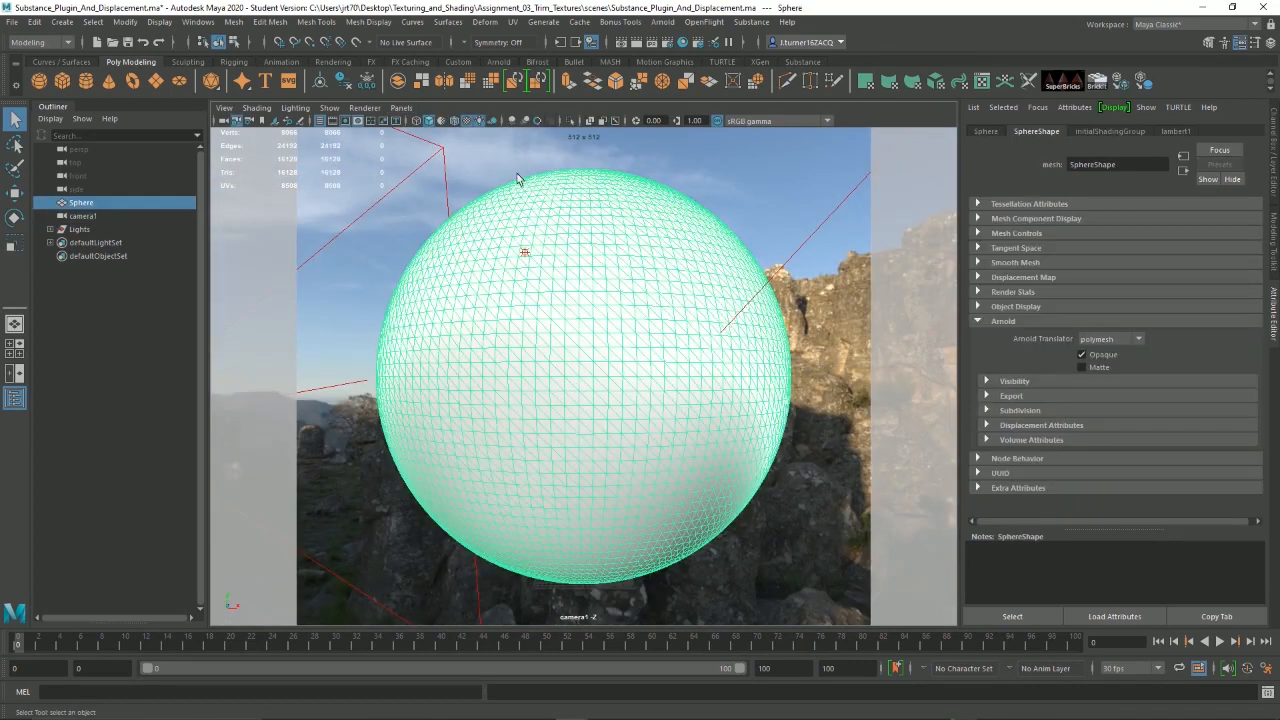
pyautogui.click(683, 42)
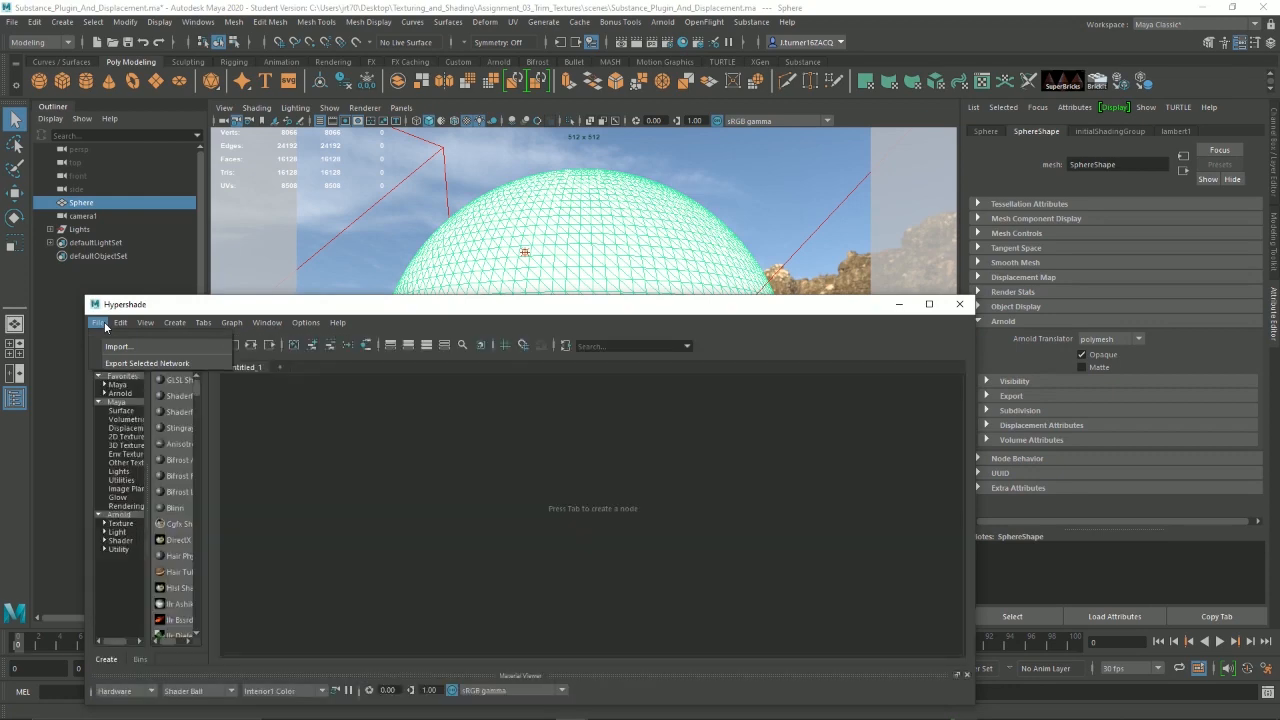
pyautogui.click(120, 322)
pyautogui.moveTo(172, 387)
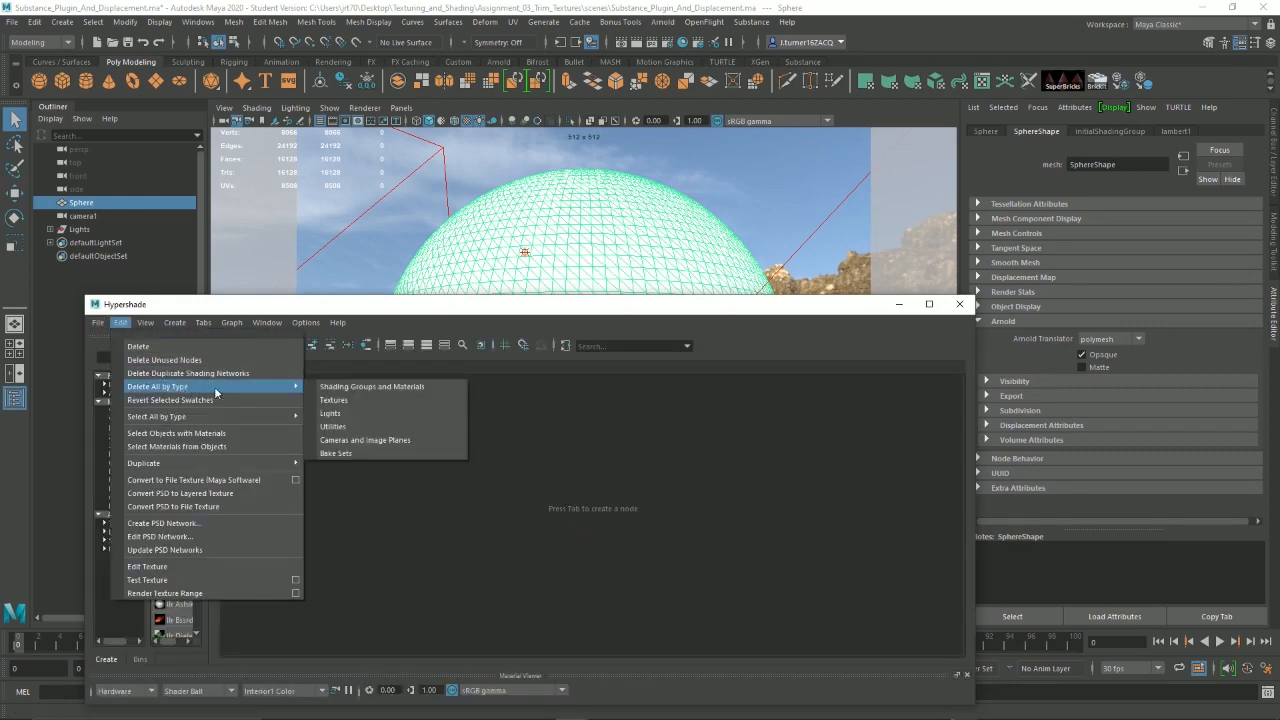
pyautogui.click(194, 361)
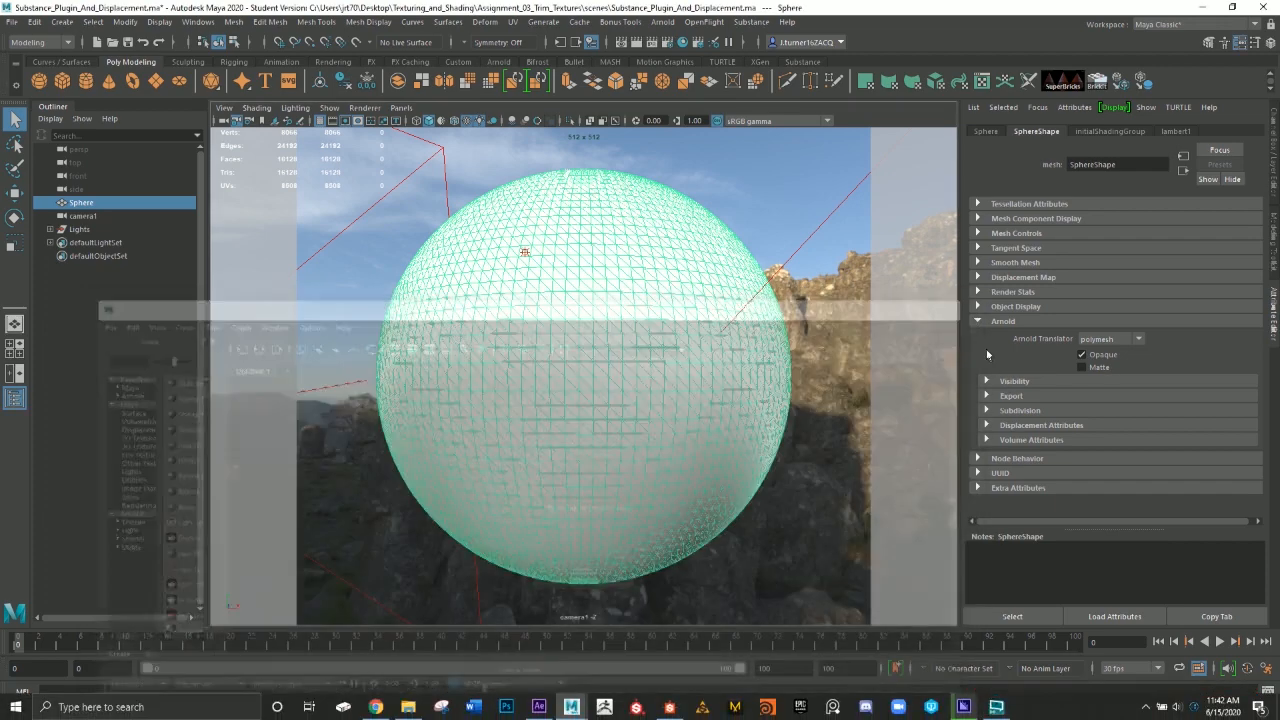
pyautogui.click(960, 303)
# Step: Check the lambert1 material assigned to the sphere, along with the sphere's transform attributes
pyautogui.moveTo(588, 327); pyautogui.dragTo(650, 298, button='right')
pyautogui.click(1176, 131)
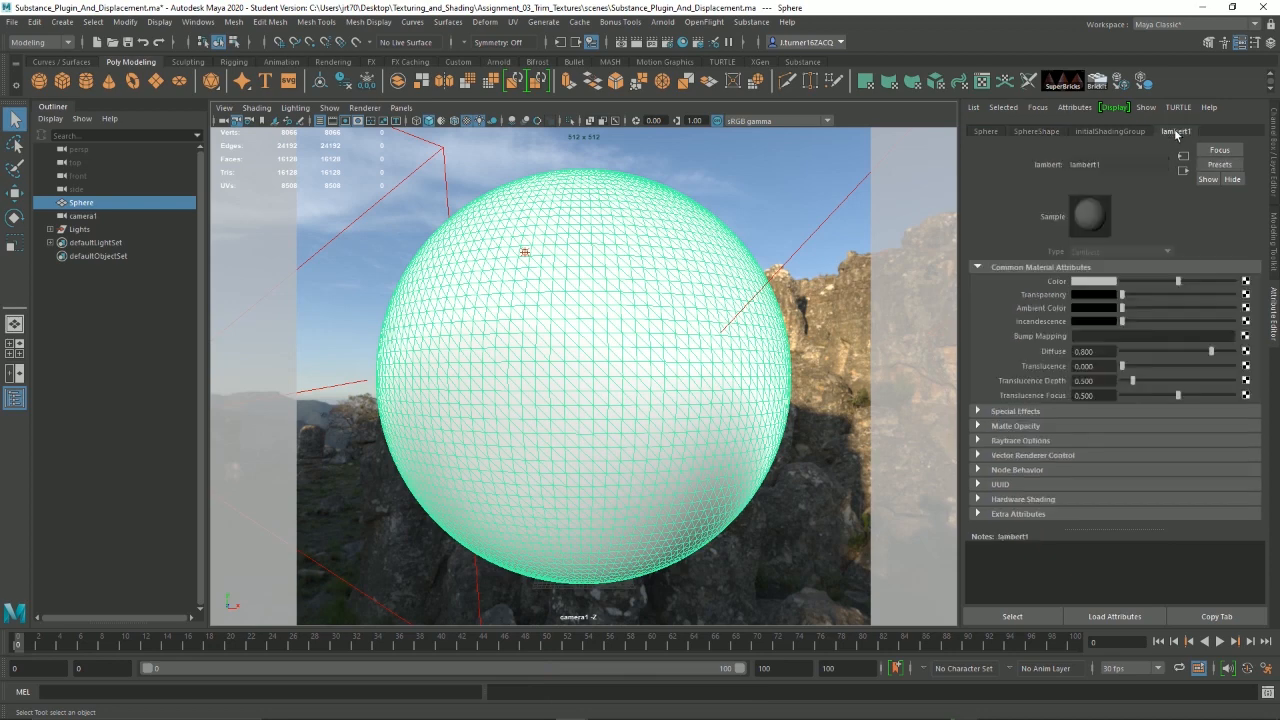
pyautogui.click(990, 132)
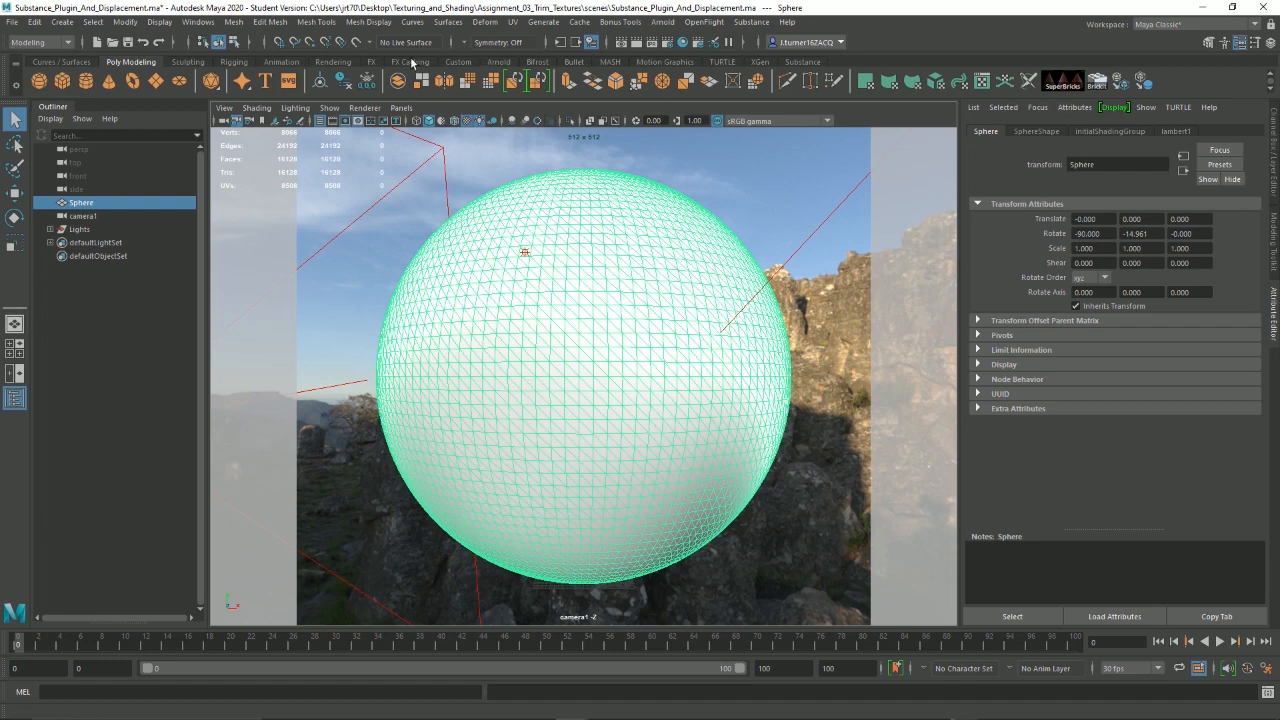
# Step: Check in the Plug-in Manager that the Substance and Arnold plug-ins are loaded and set to auto load
pyautogui.click(198, 24)
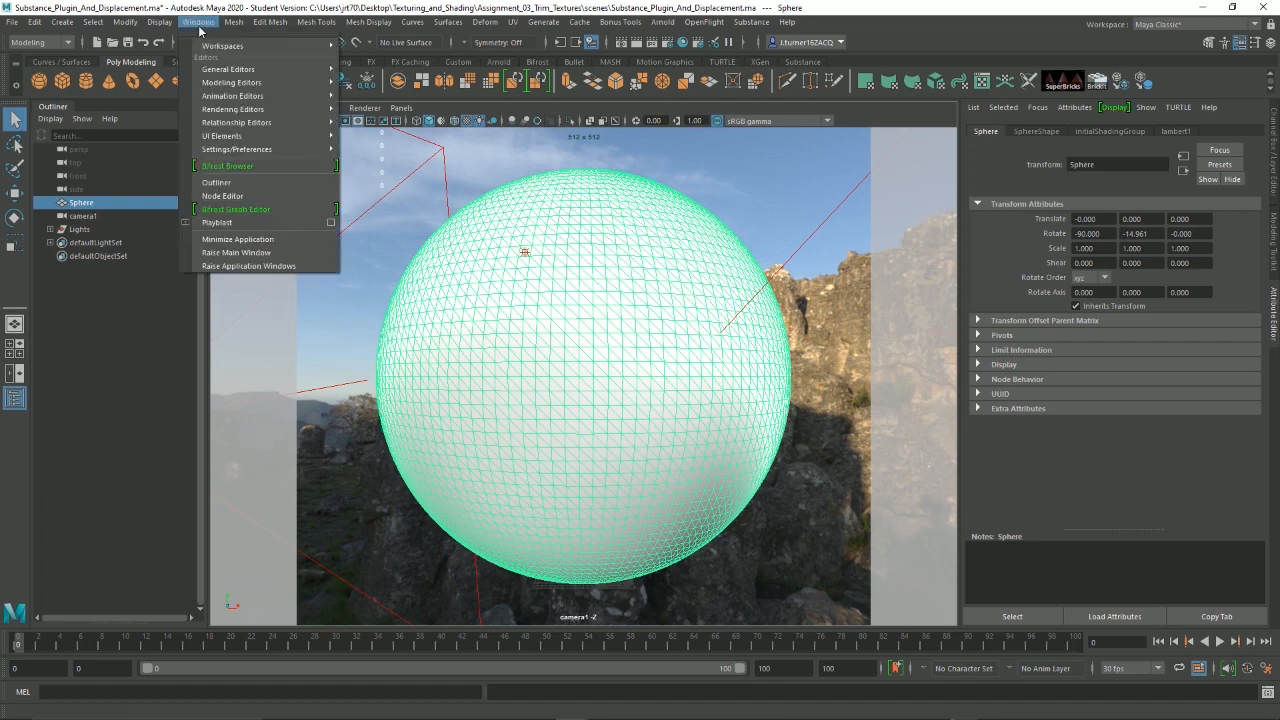
pyautogui.moveTo(268, 151)
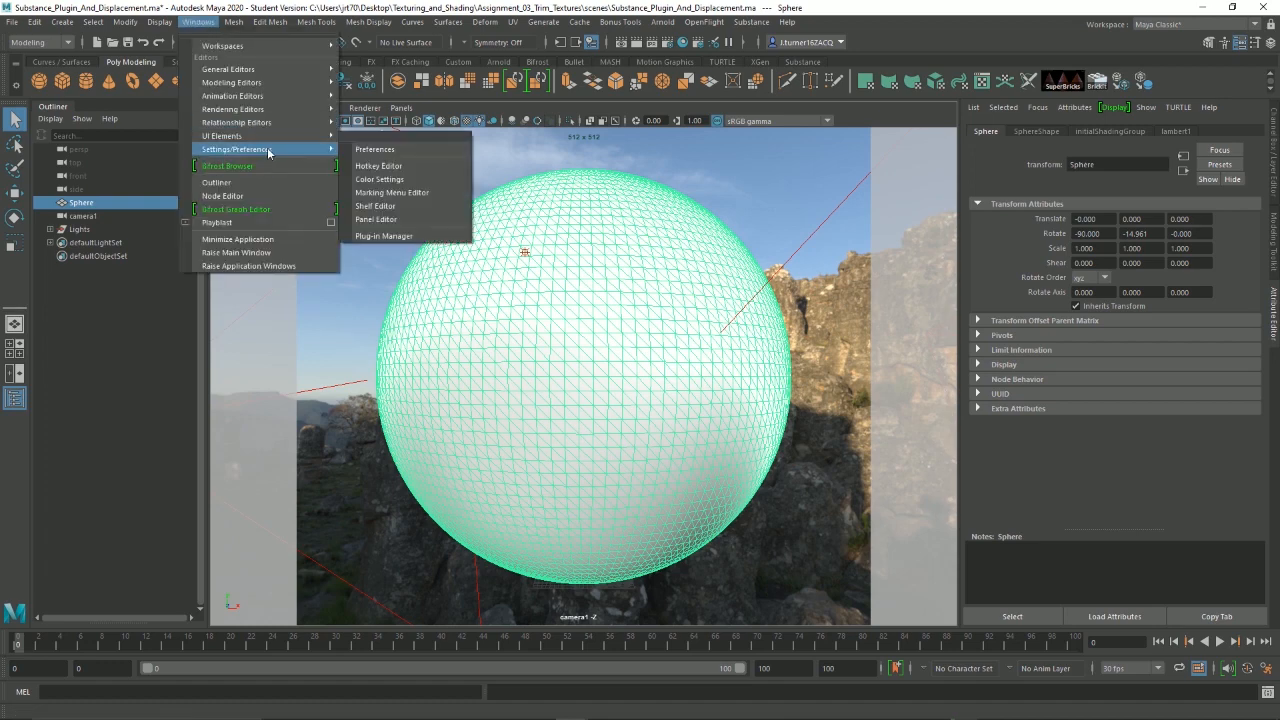
pyautogui.click(420, 236)
pyautogui.scroll(-15, 558, 409)
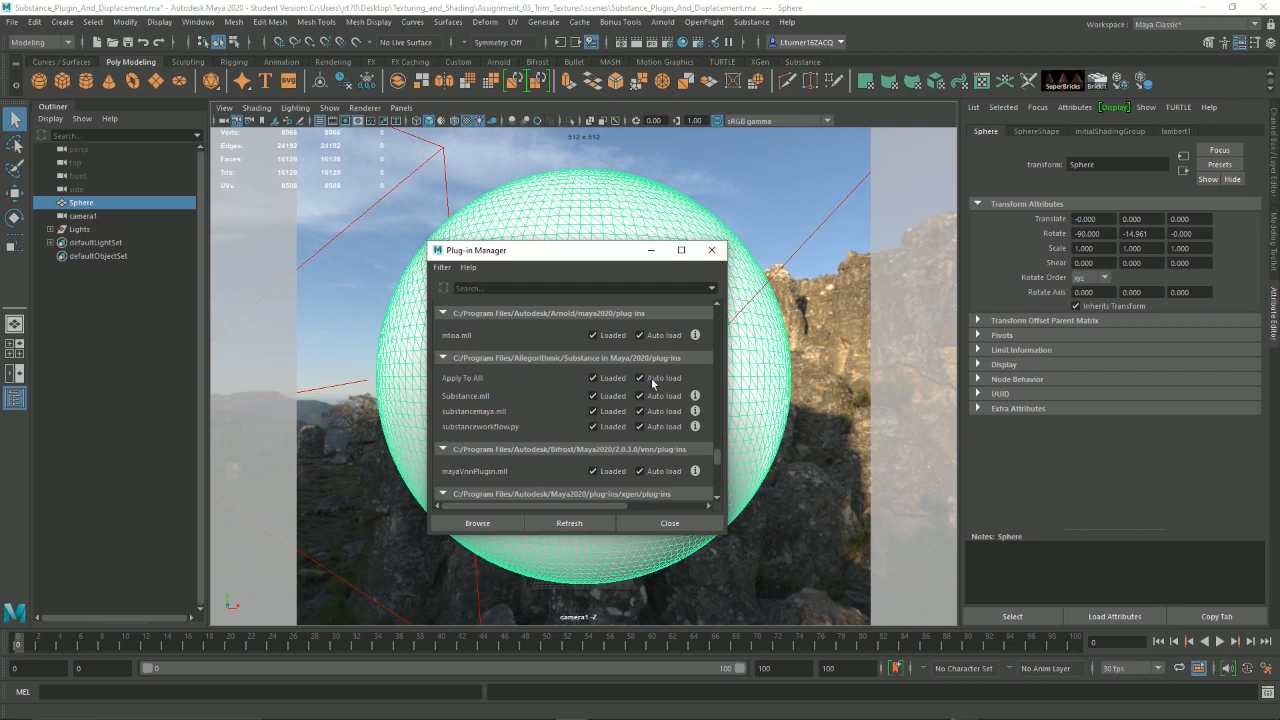
pyautogui.scroll(3, 636, 405)
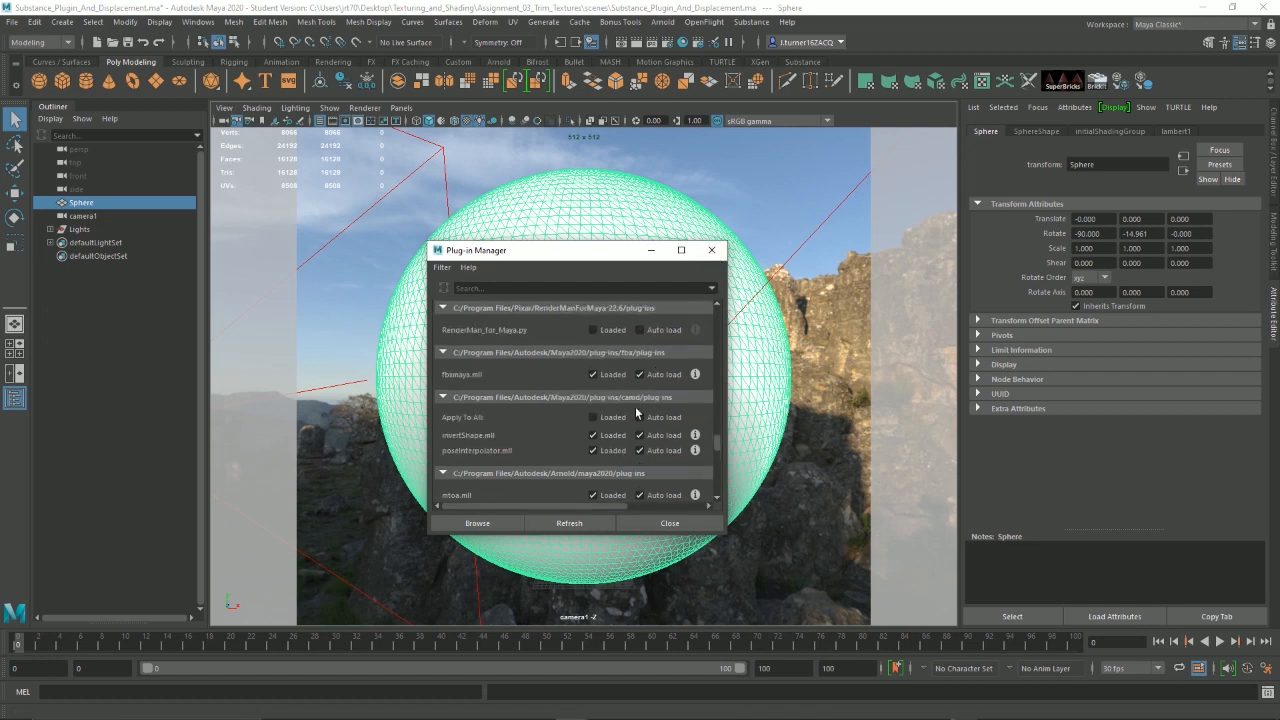
pyautogui.scroll(1, 645, 420)
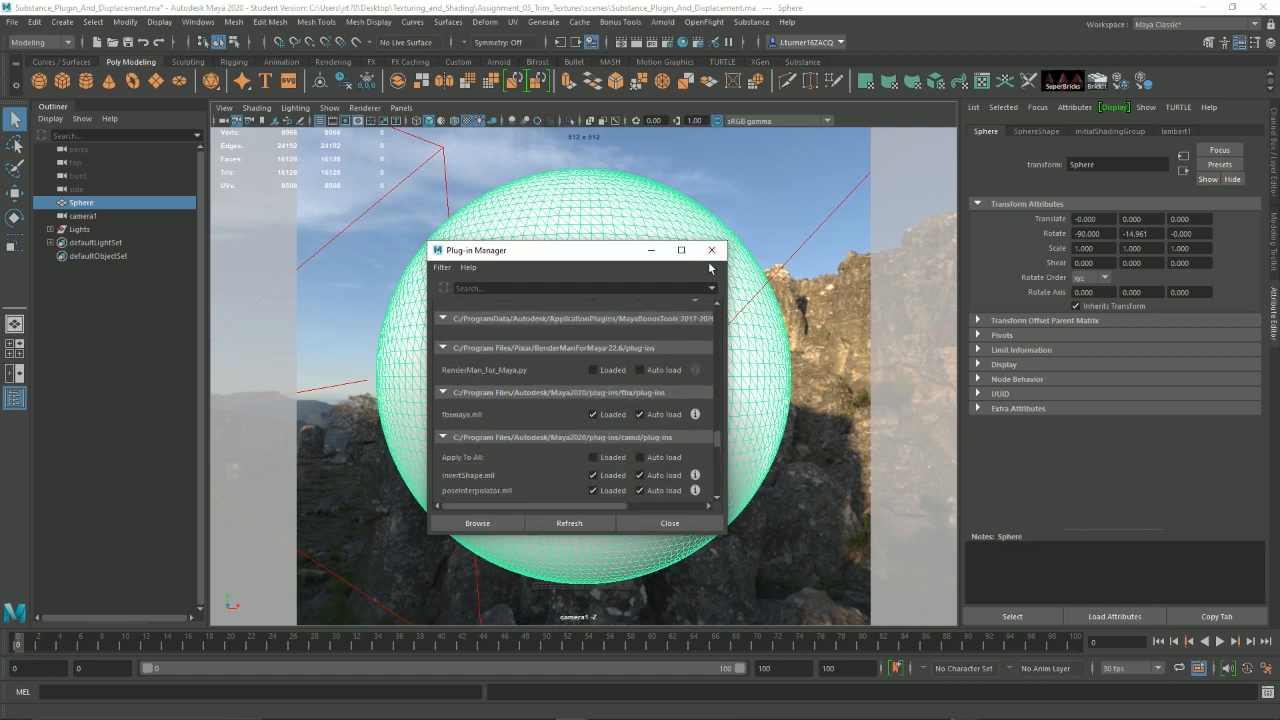
pyautogui.click(711, 250)
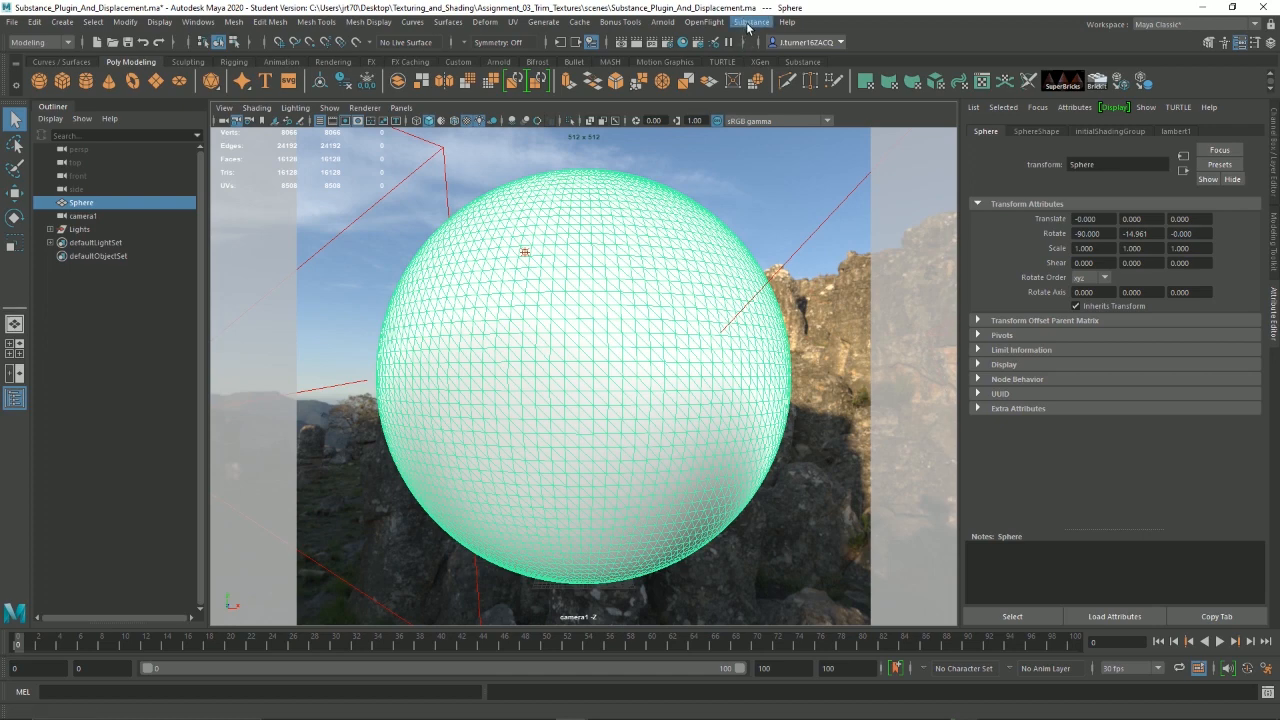
# Step: Start the Substance plug-in's Apply Workflow to Maps command with the workflow set to Arnold
pyautogui.click(750, 22)
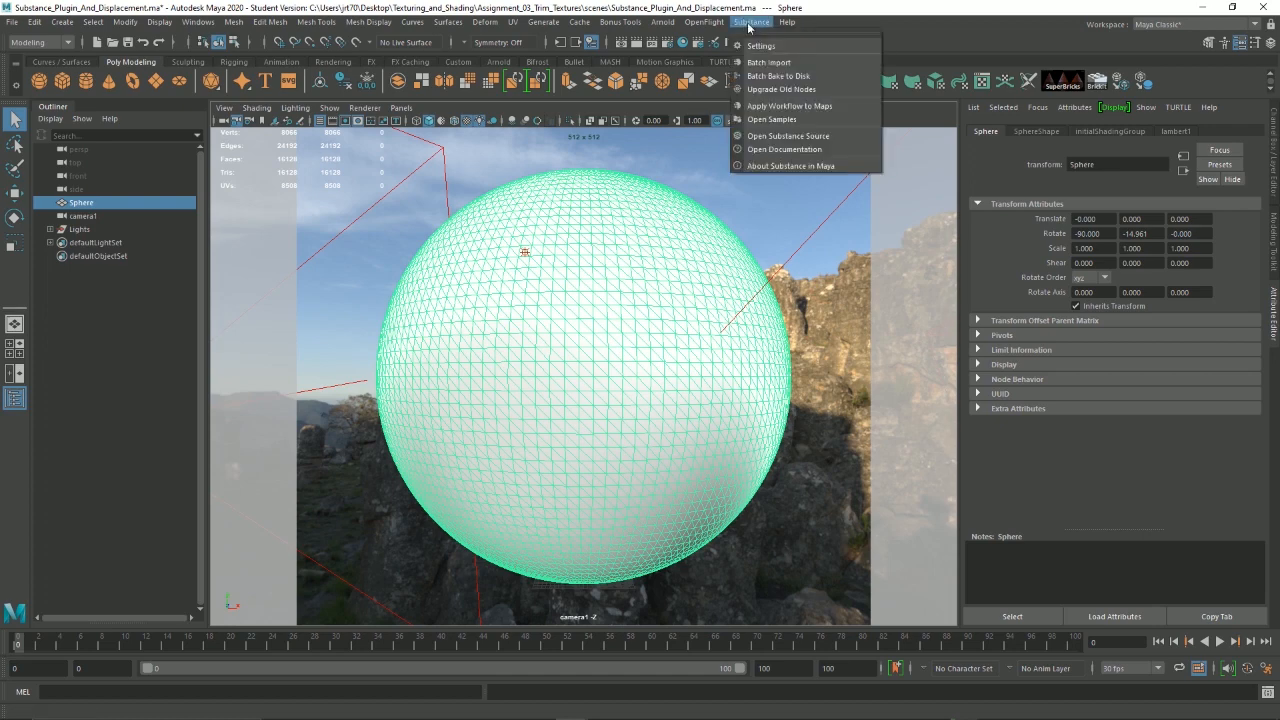
pyautogui.click(793, 110)
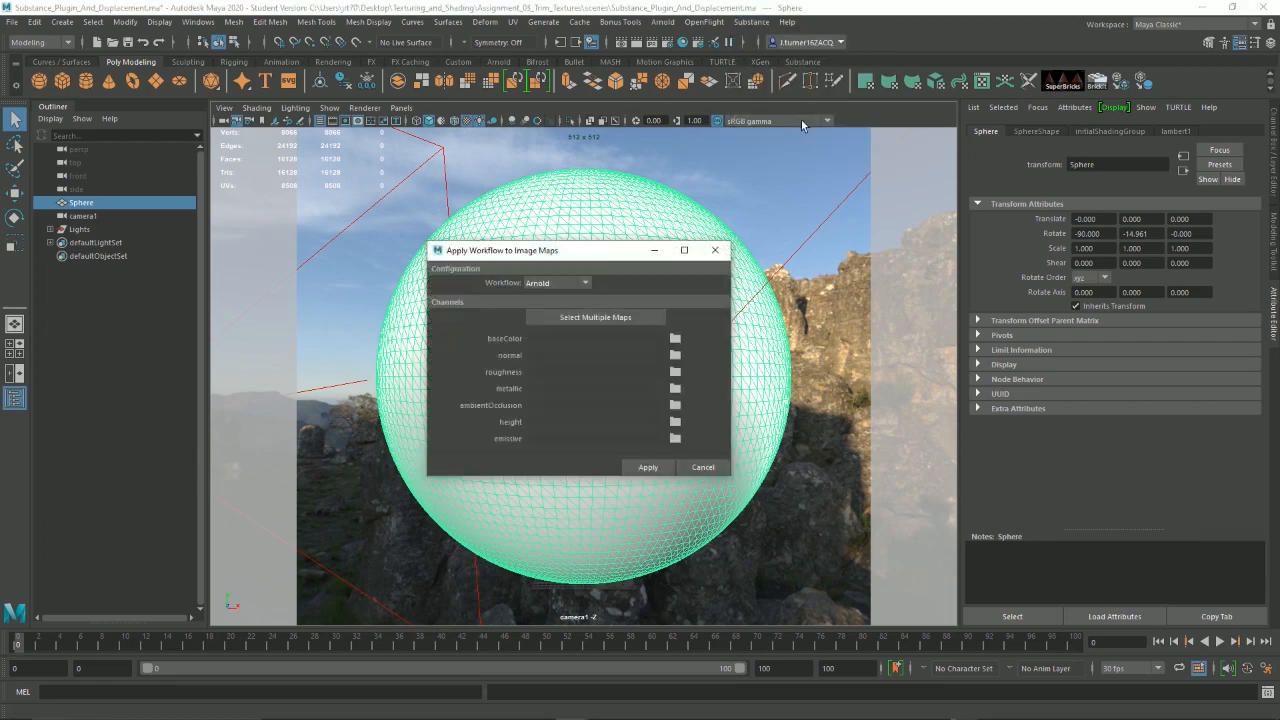
pyautogui.click(578, 283)
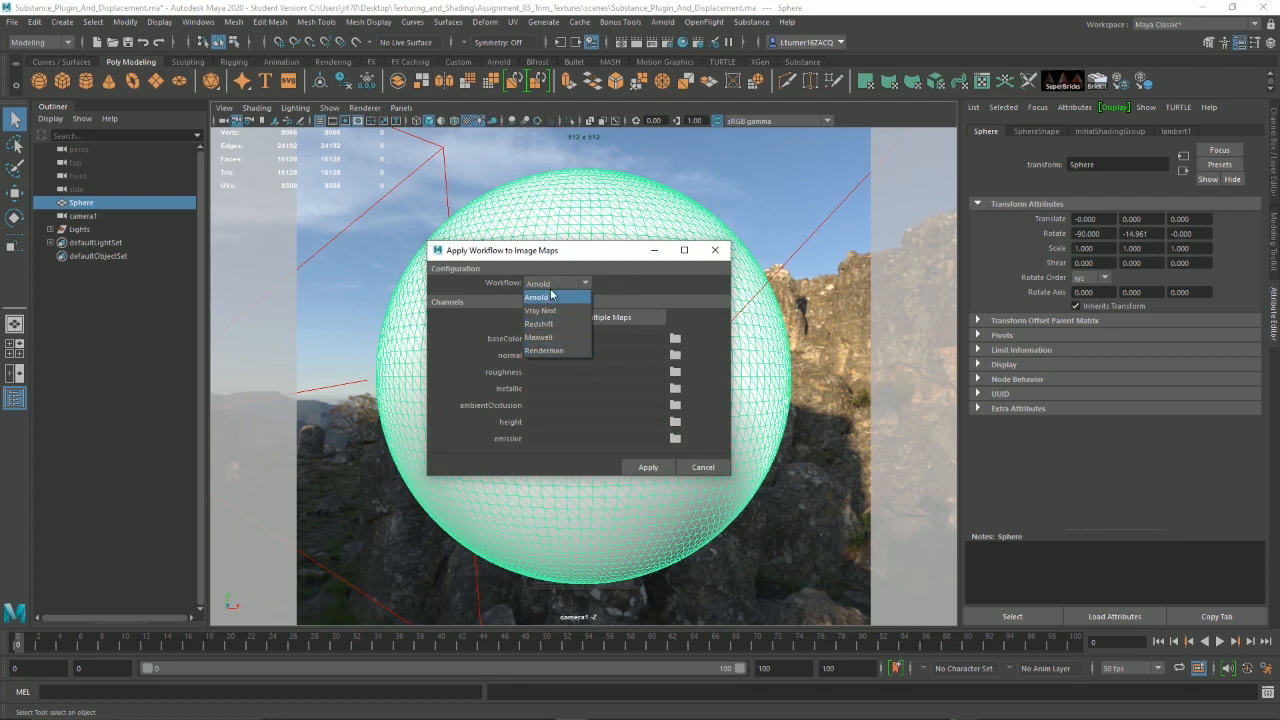
pyautogui.click(552, 297)
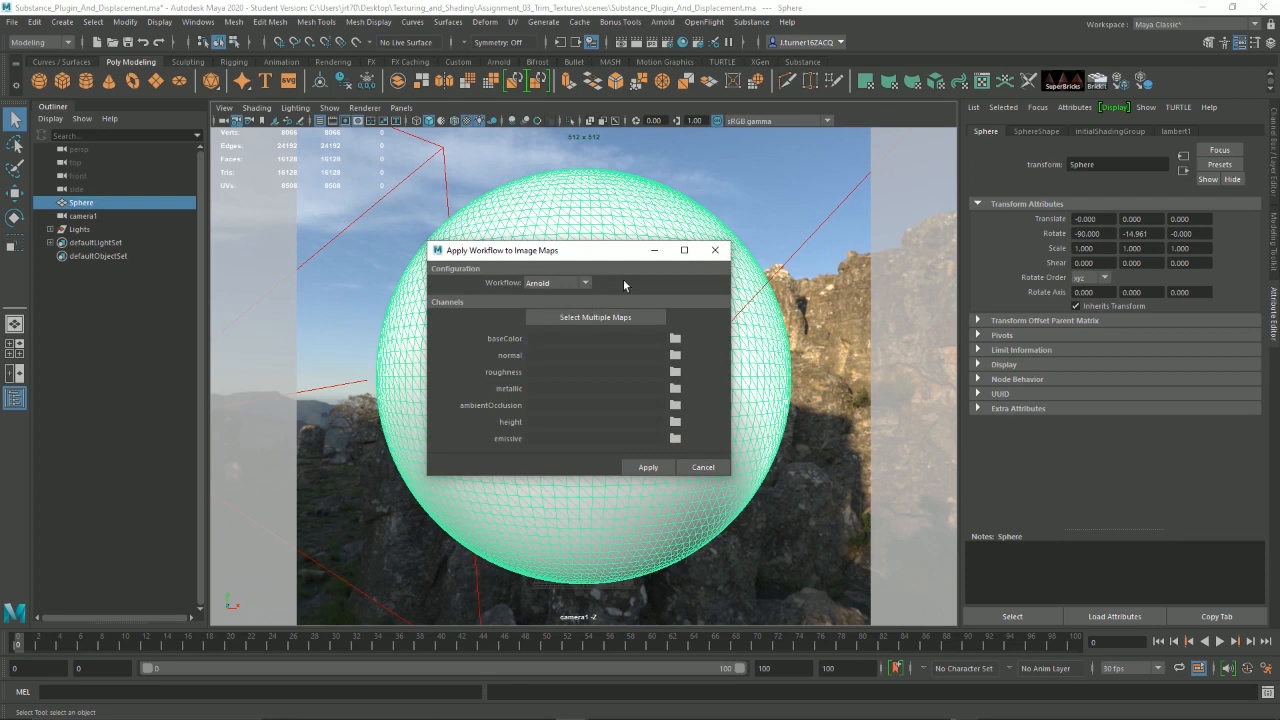
pyautogui.click(559, 287)
pyautogui.click(548, 298)
pyautogui.click(553, 283)
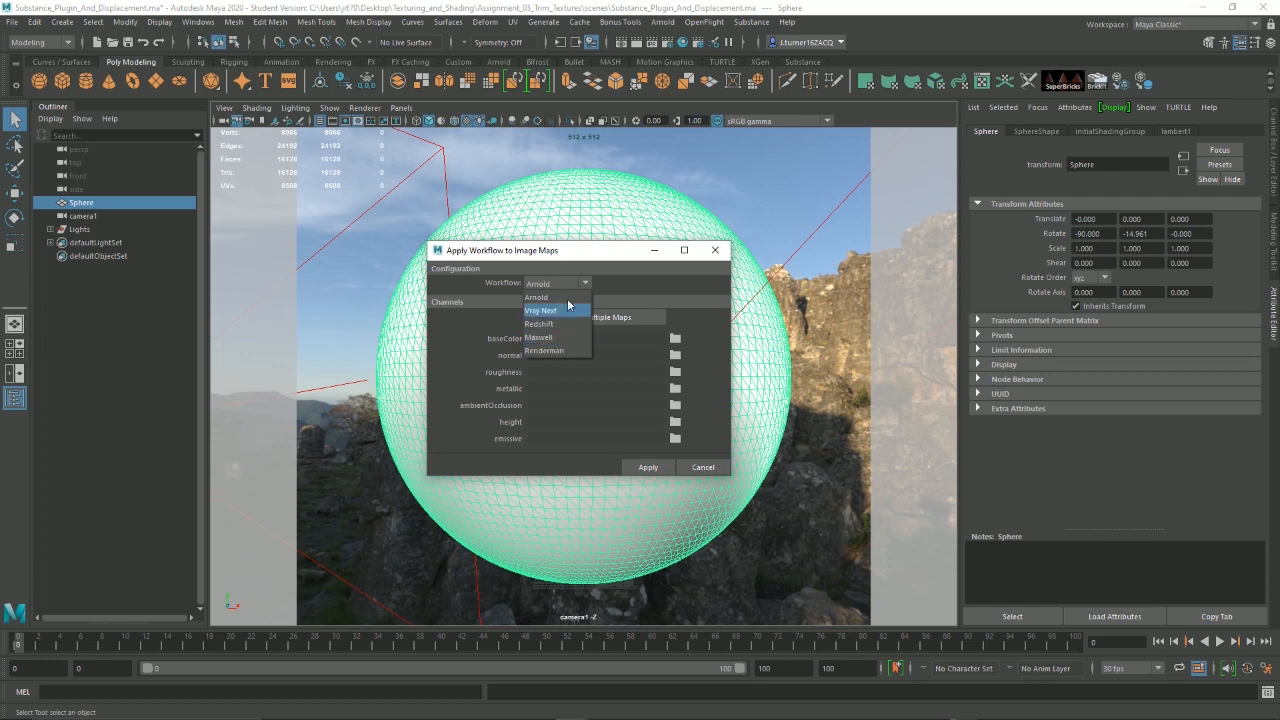
pyautogui.click(553, 299)
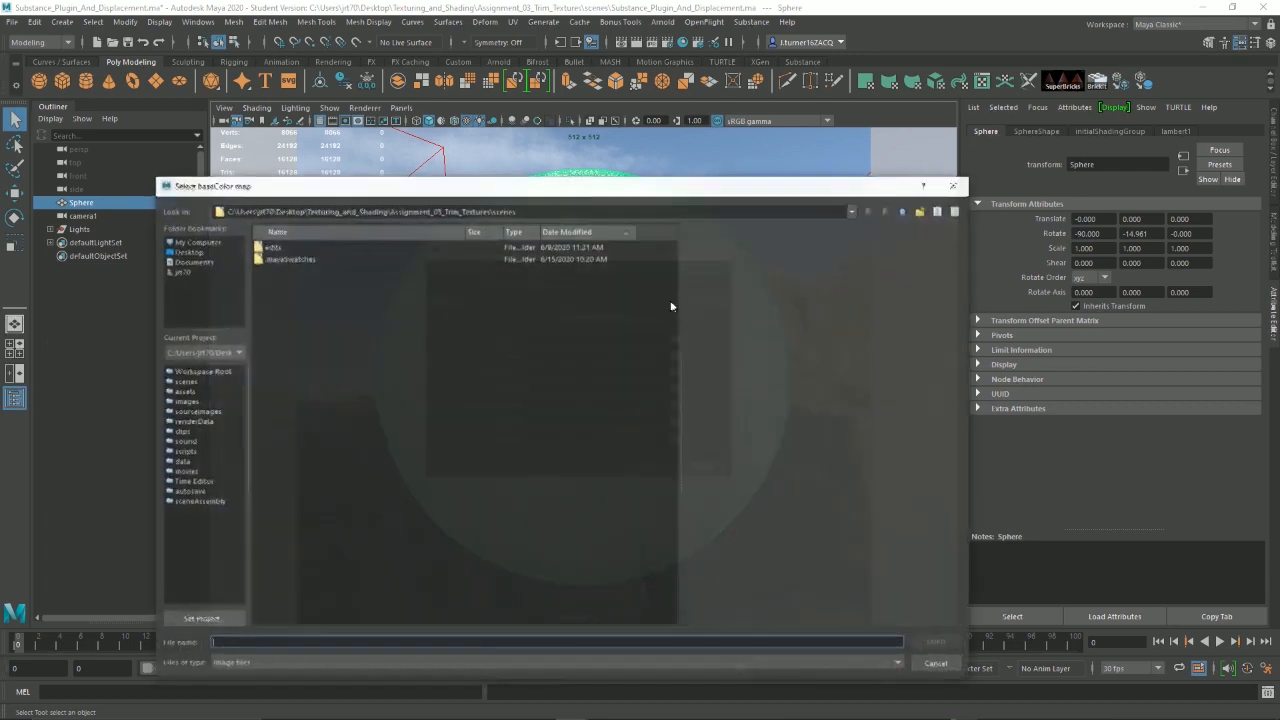
pyautogui.click(676, 339)
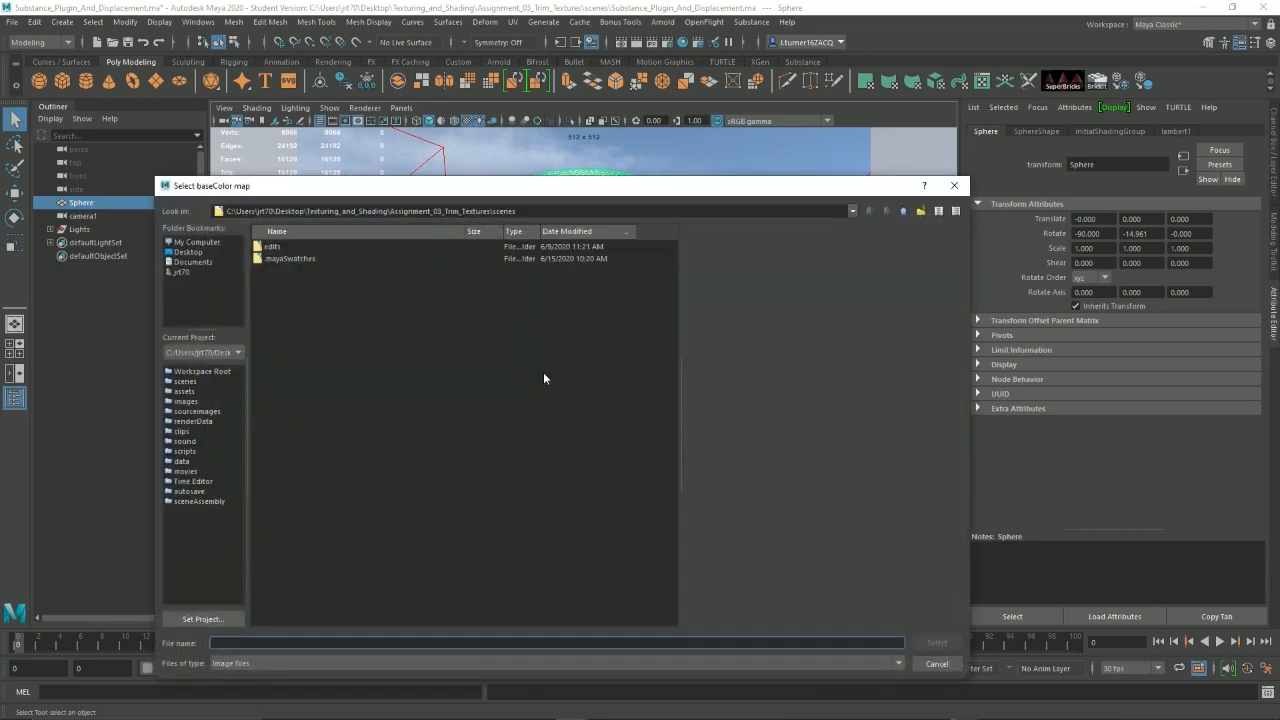
pyautogui.click(954, 186)
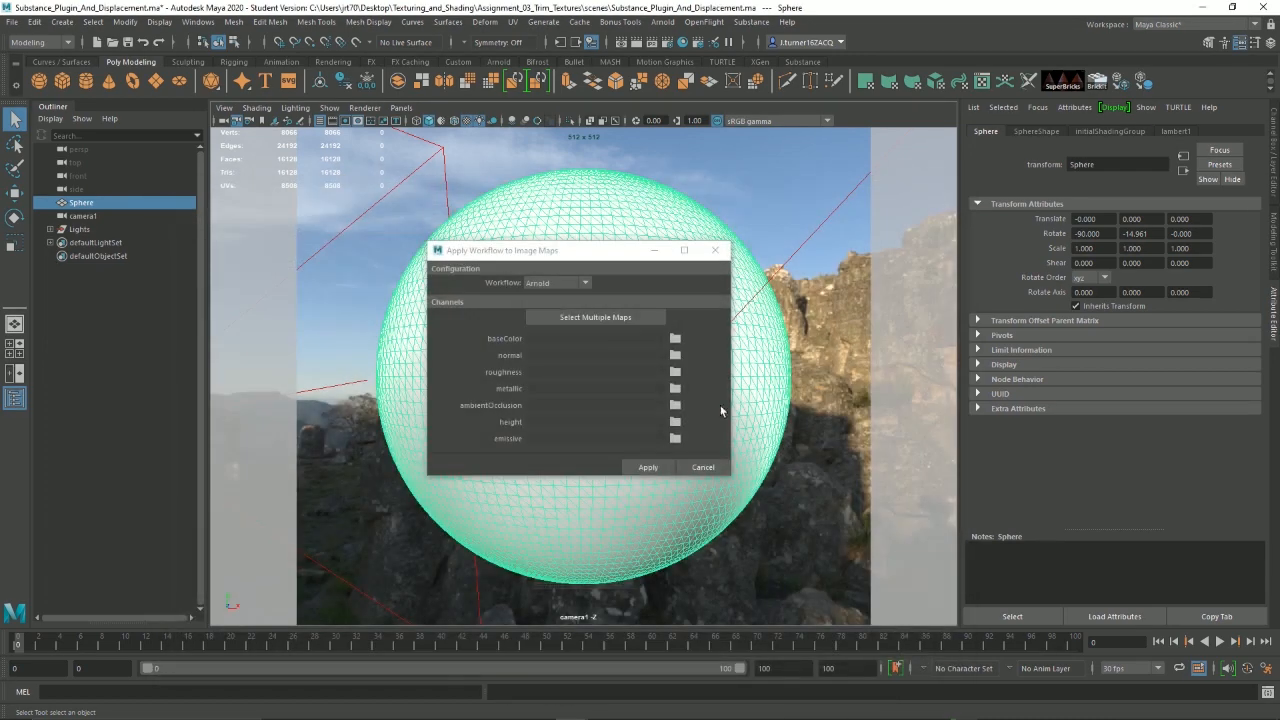
# Step: Load the basecolor, normal, roughness, height and ao Wood_Bark maps together from sourceimages/Bark_Maps_Tut and apply the workflow
pyautogui.click(598, 318)
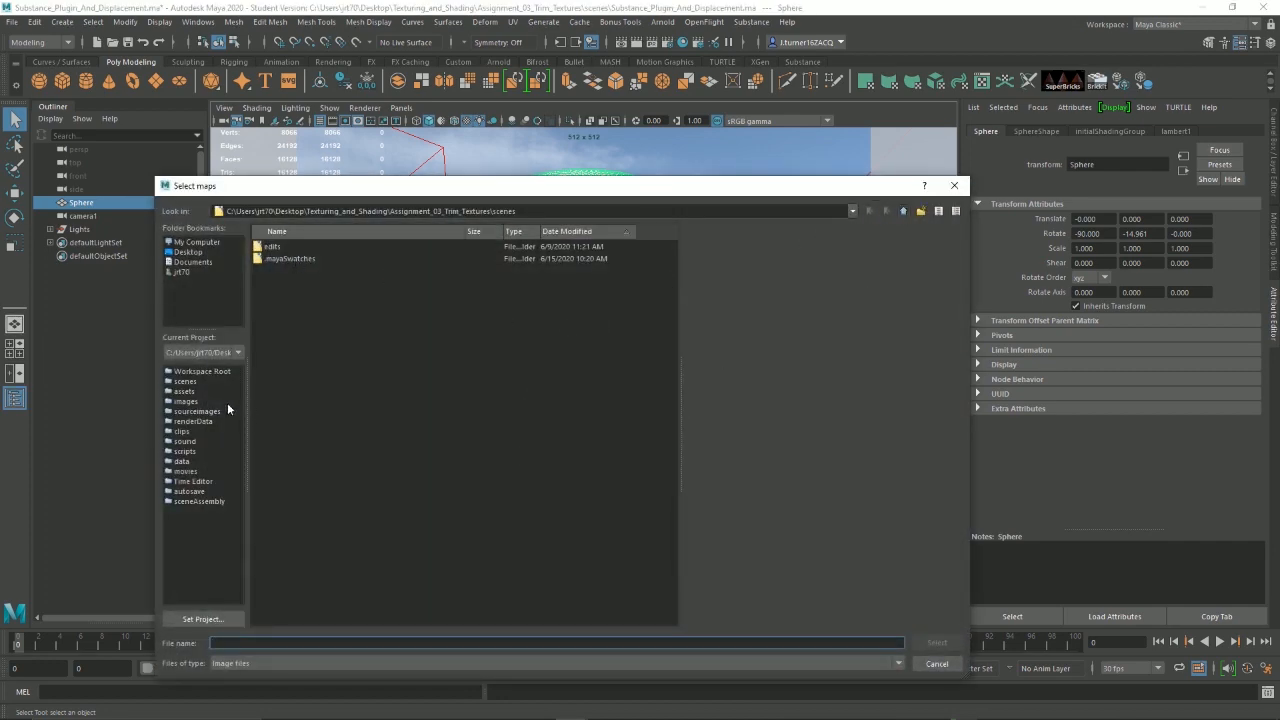
pyautogui.click(196, 411)
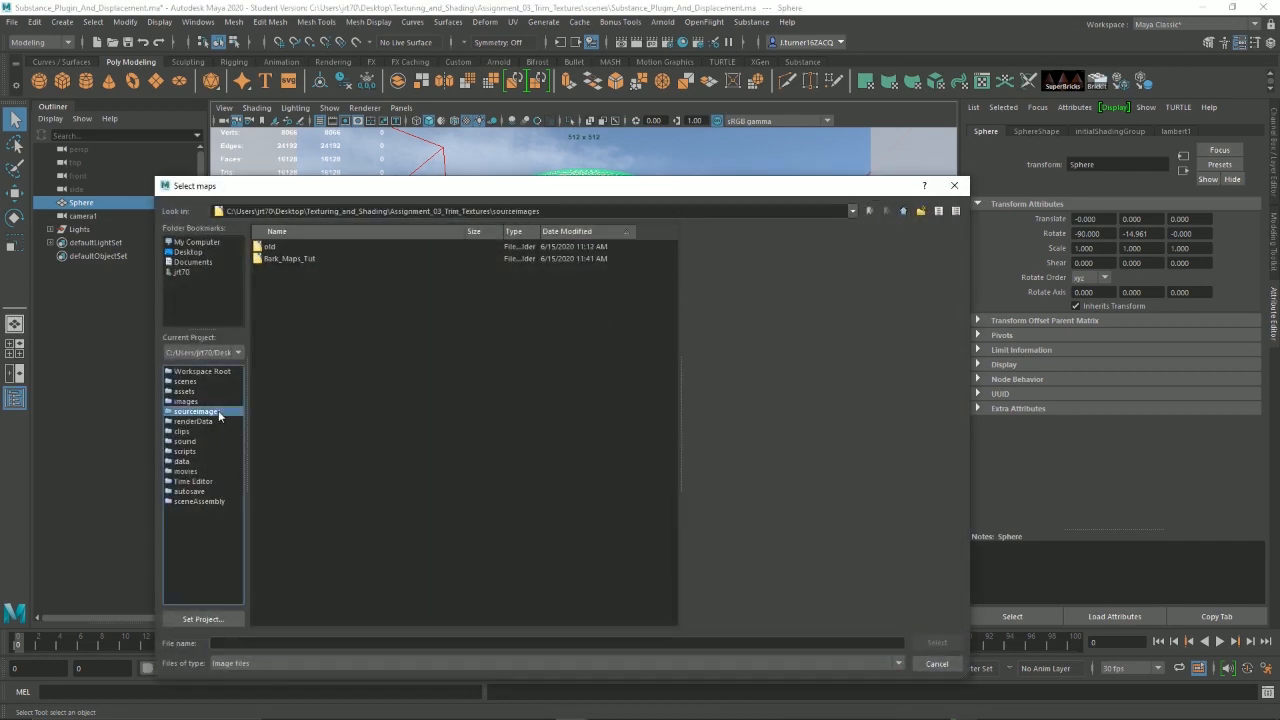
pyautogui.doubleClick(307, 259)
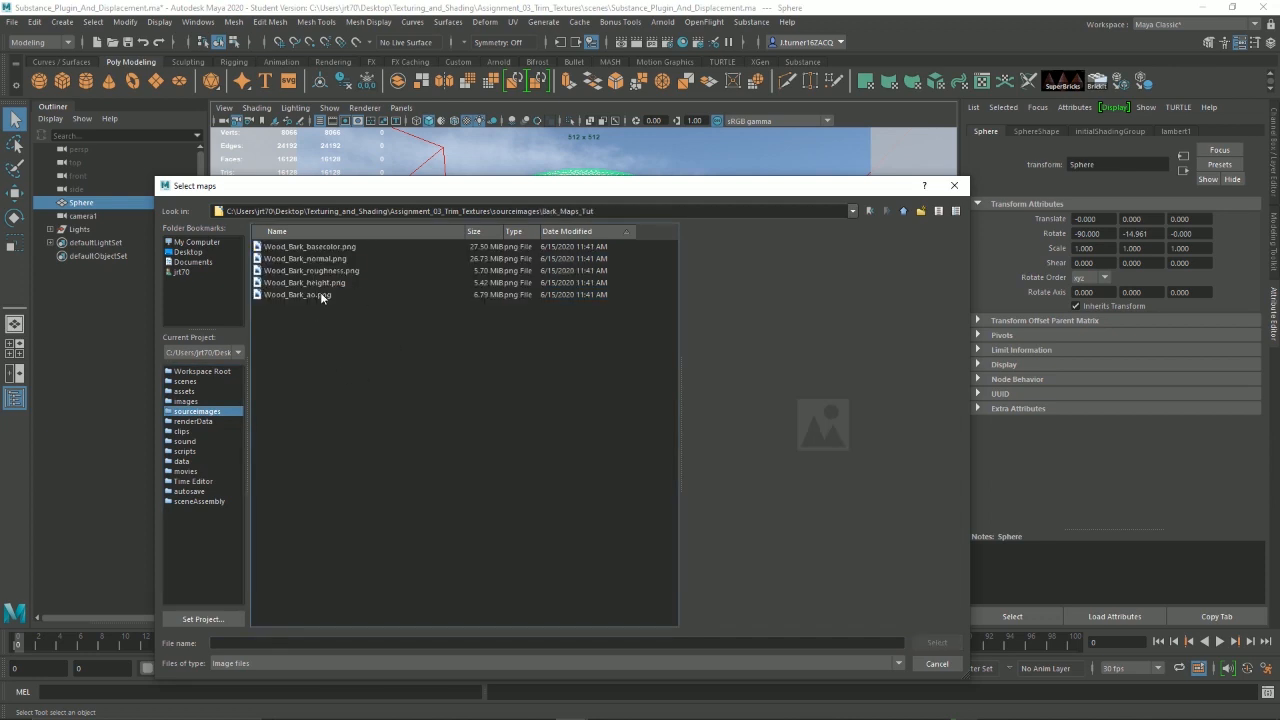
pyautogui.click(360, 294)
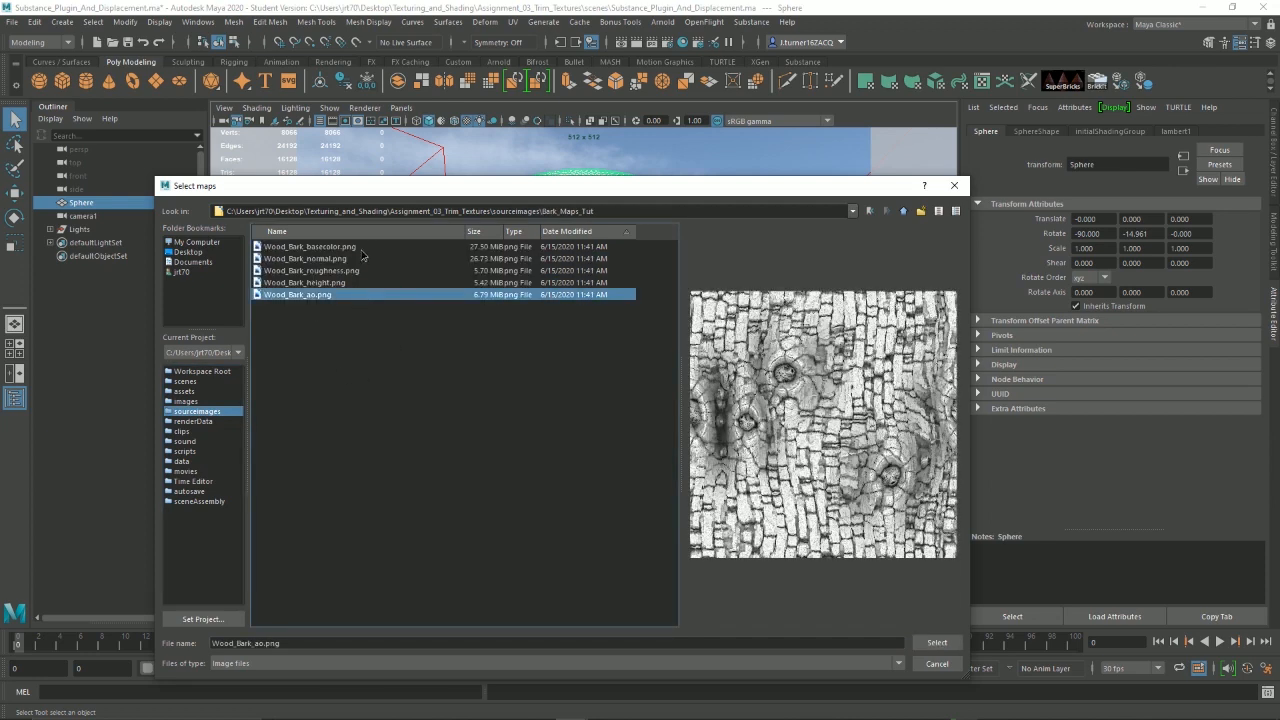
pyautogui.keyDown('shift'); pyautogui.click(360, 248); pyautogui.keyUp('shift')
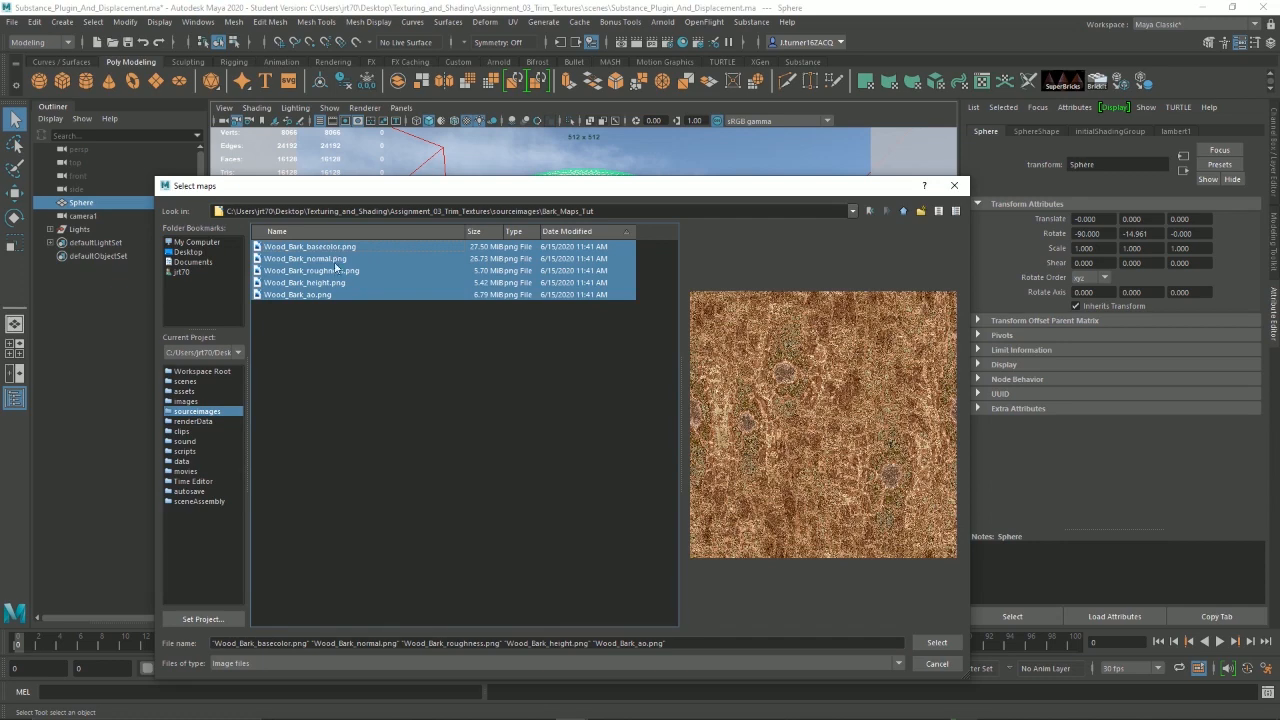
pyautogui.click(940, 642)
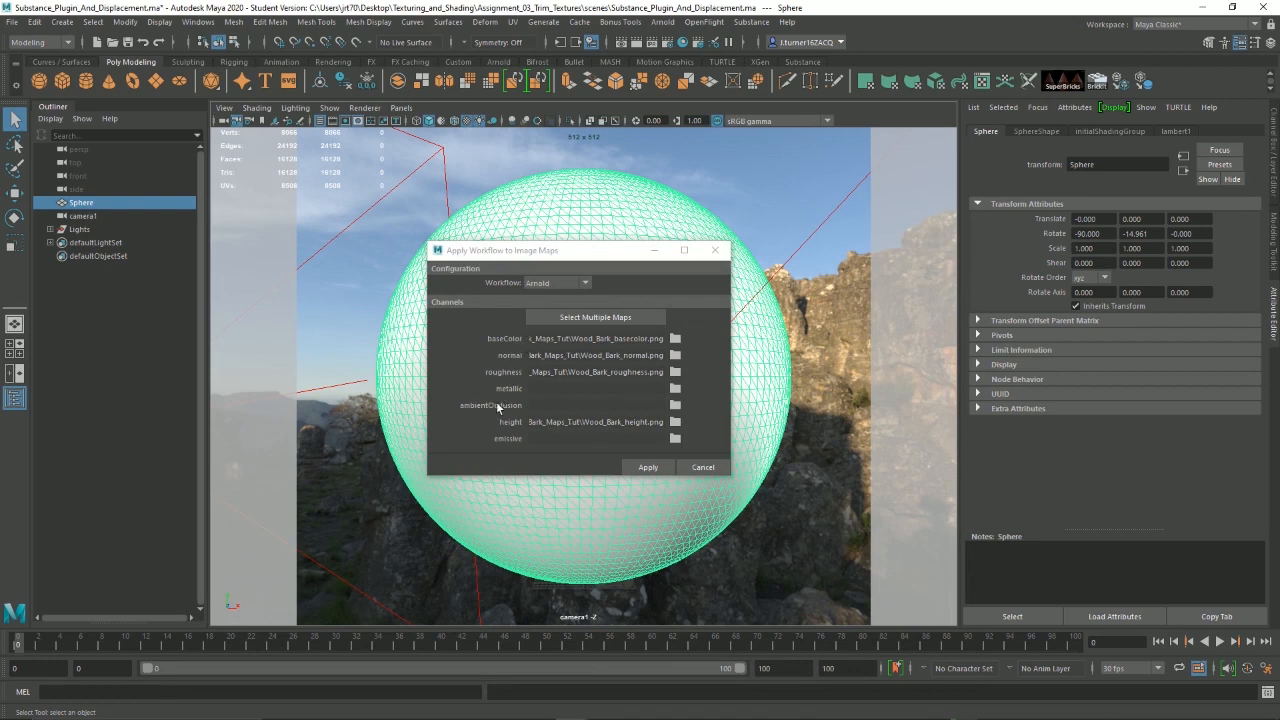
pyautogui.click(553, 408)
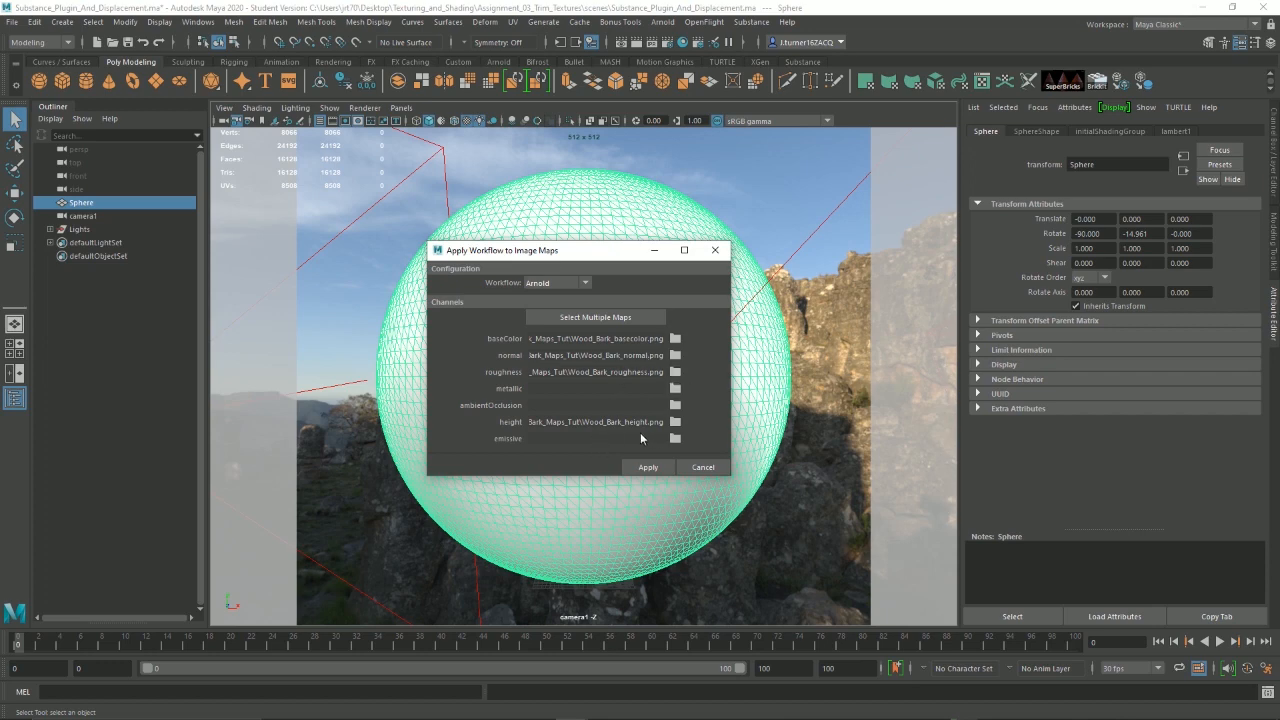
pyautogui.click(660, 467)
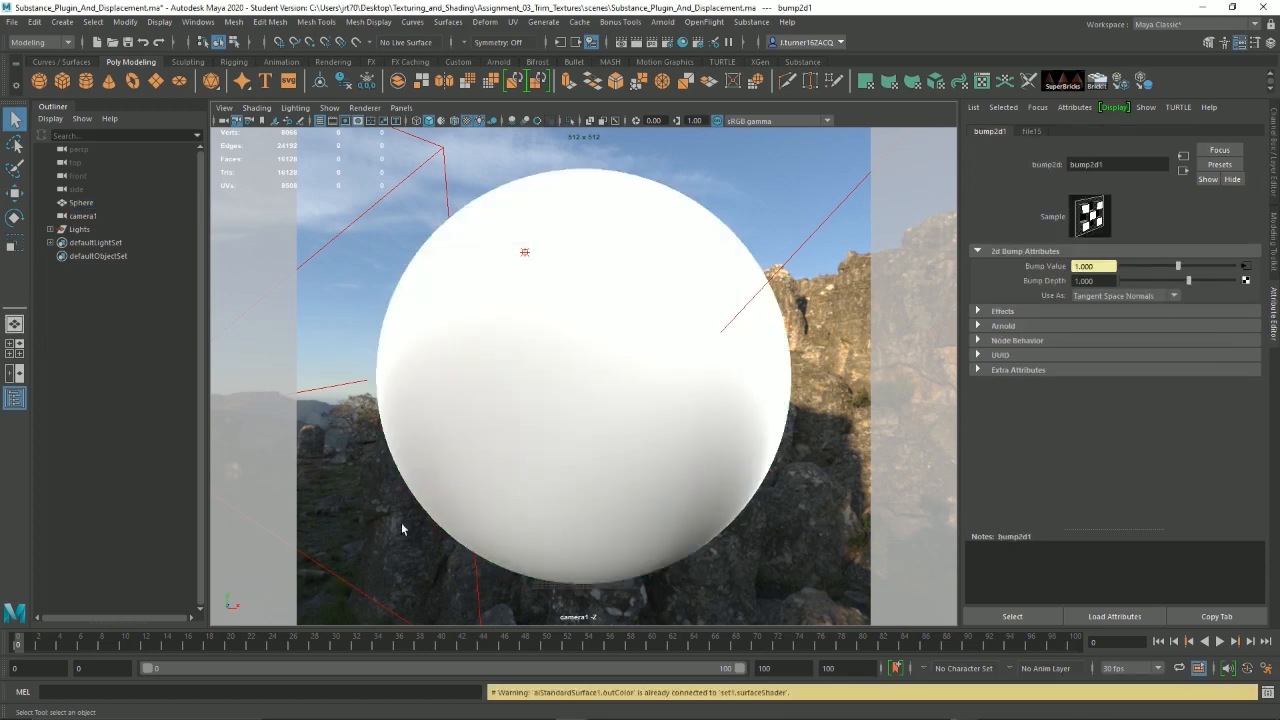
# Step: Assign the existing aiStandardSurface1 material to the sphere
pyautogui.click(626, 329)
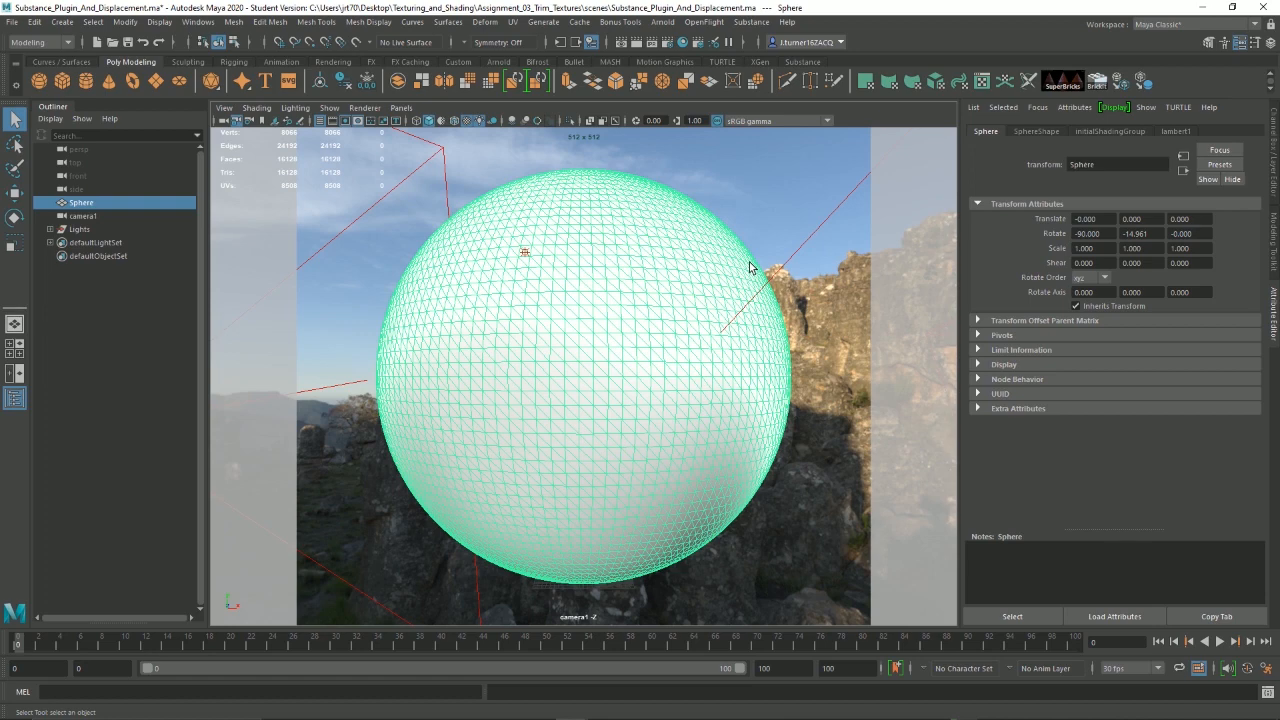
pyautogui.rightClick(613, 329)
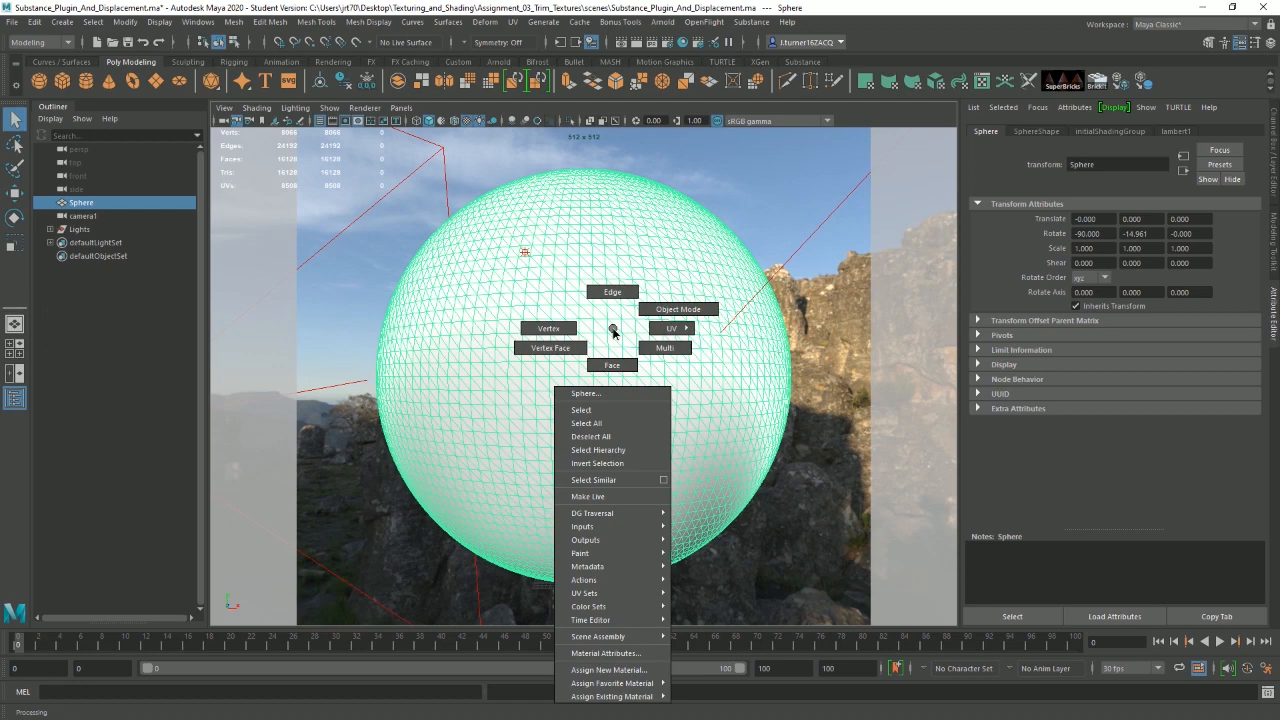
pyautogui.moveTo(636, 697)
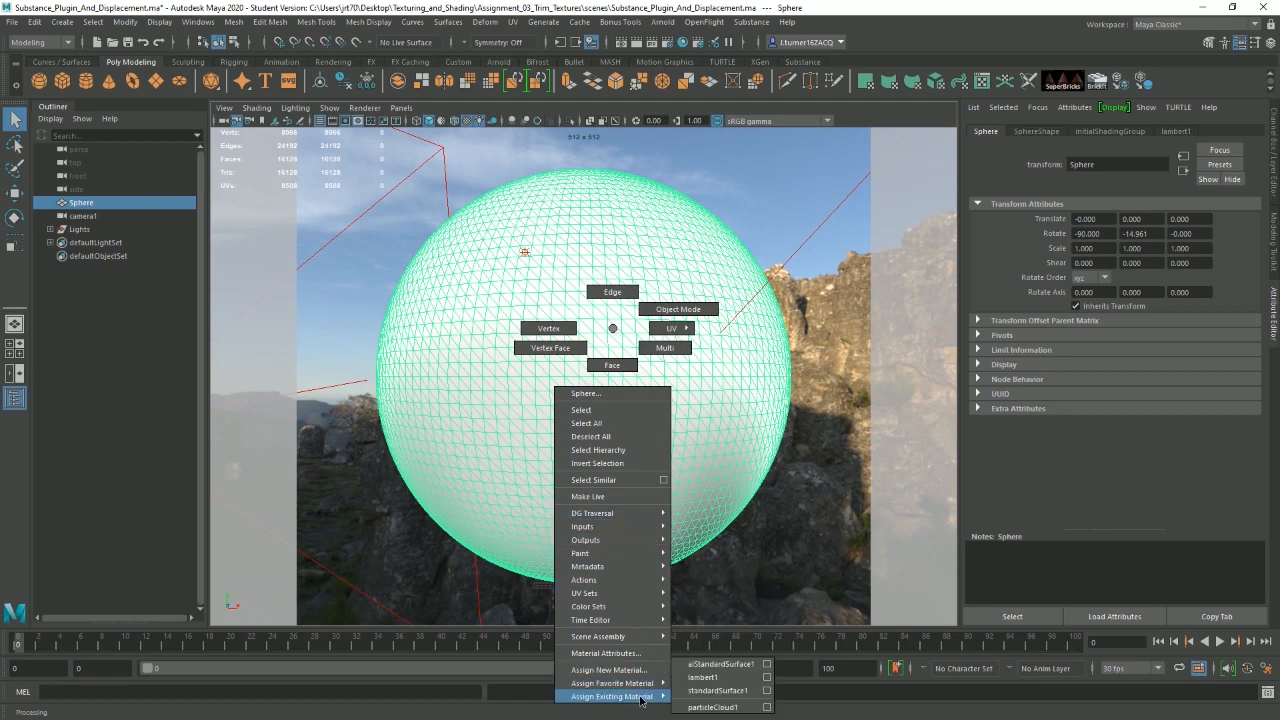
pyautogui.click(729, 668)
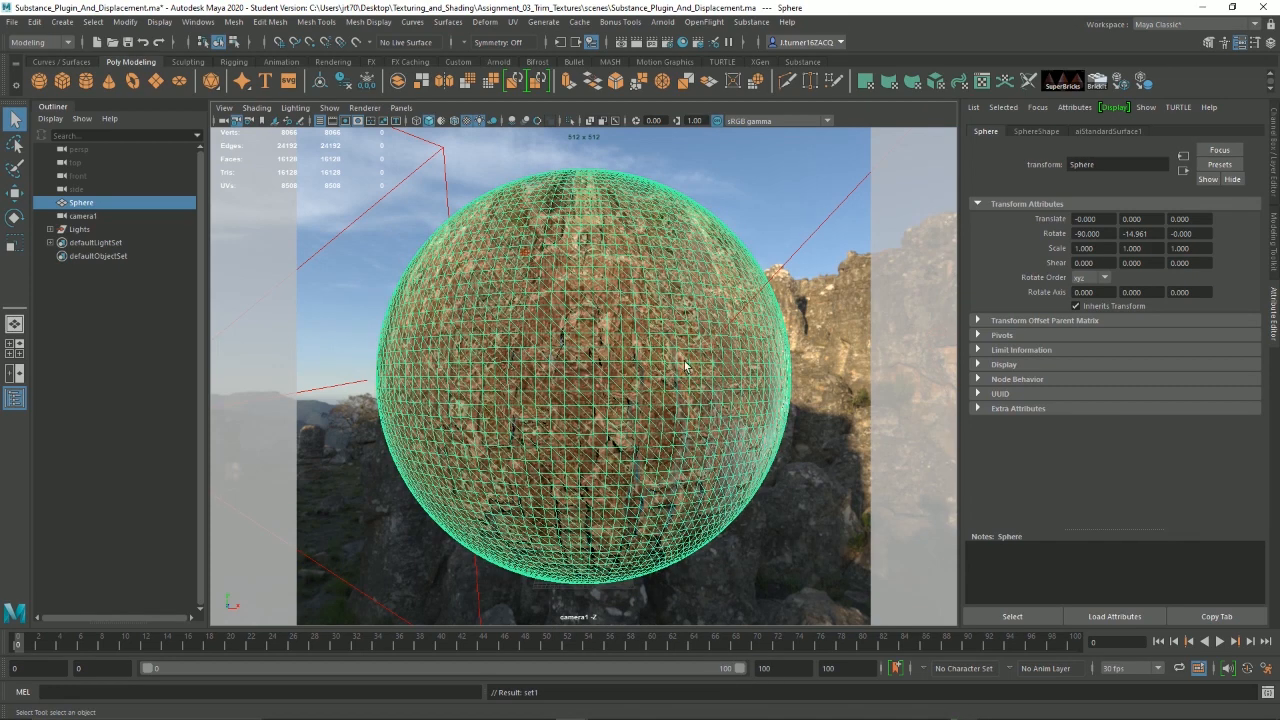
# Step: Select the sky dome light and look through its shape attributes
pyautogui.click(858, 377)
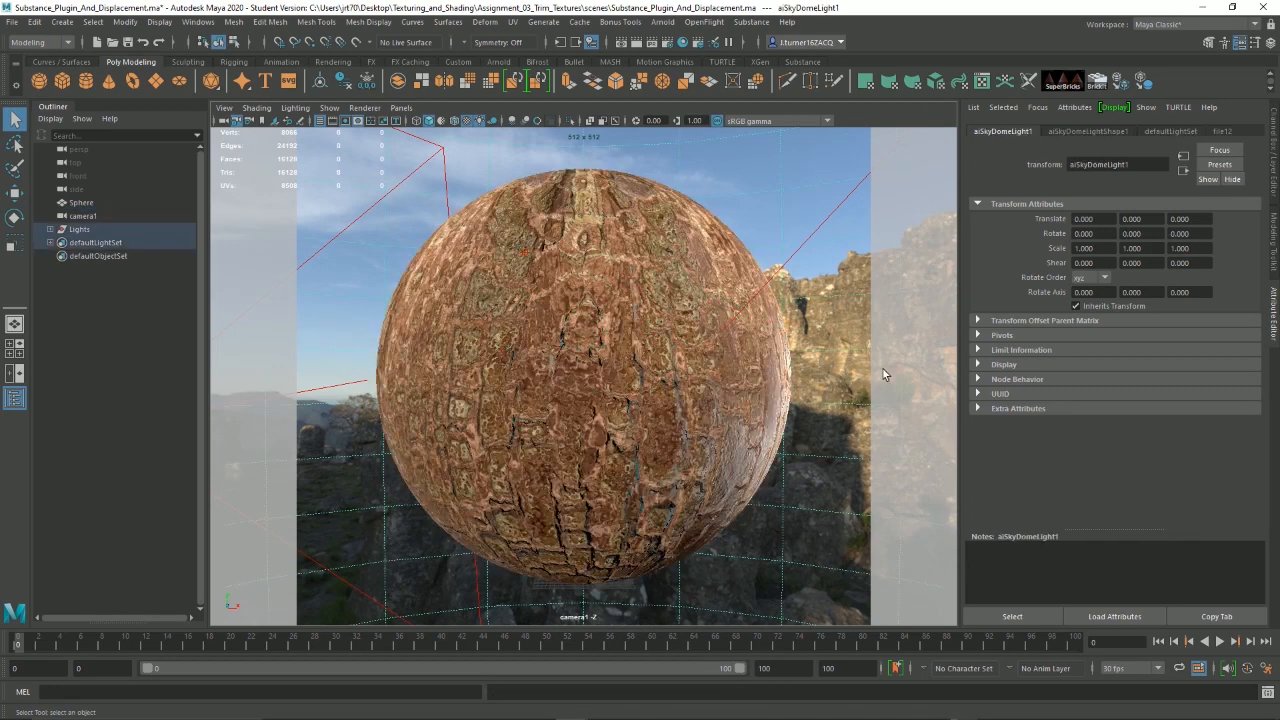
pyautogui.click(1220, 131)
pyautogui.click(1102, 132)
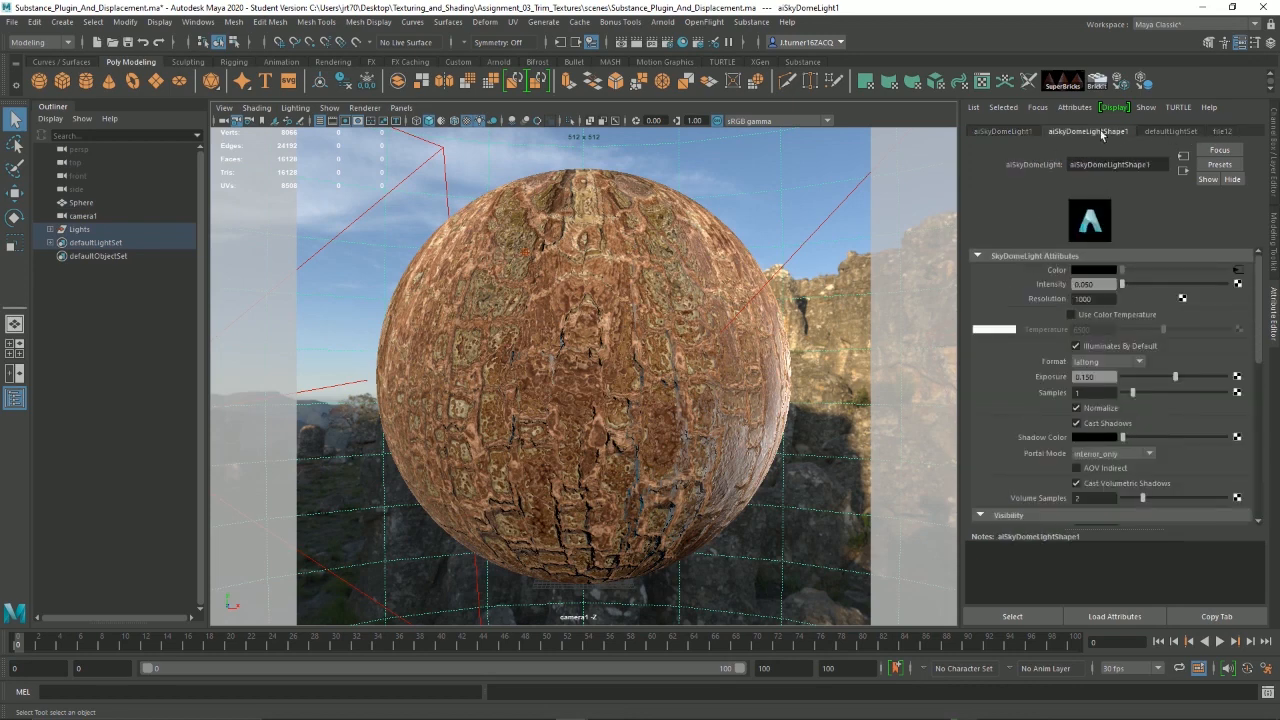
# Step: Rename the sphere's aiStandardSurface1 material as Bark_Example
pyautogui.click(607, 330)
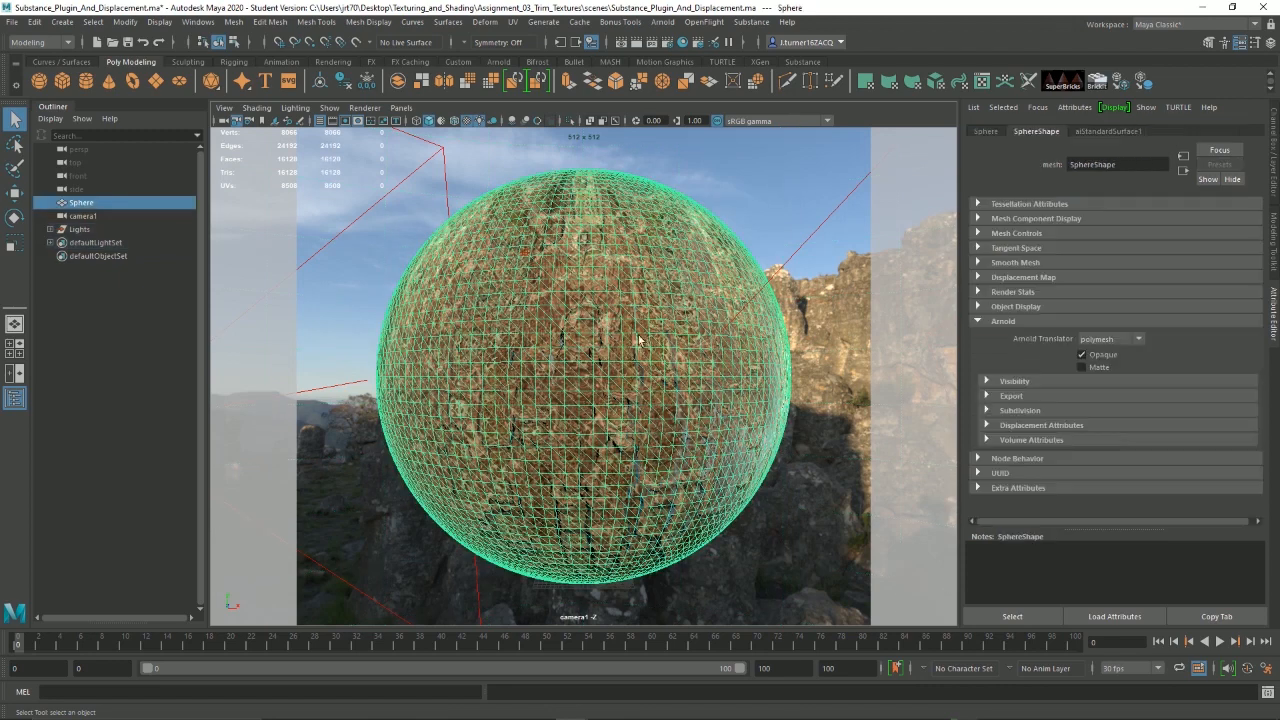
pyautogui.click(1096, 132)
pyautogui.click(1146, 165)
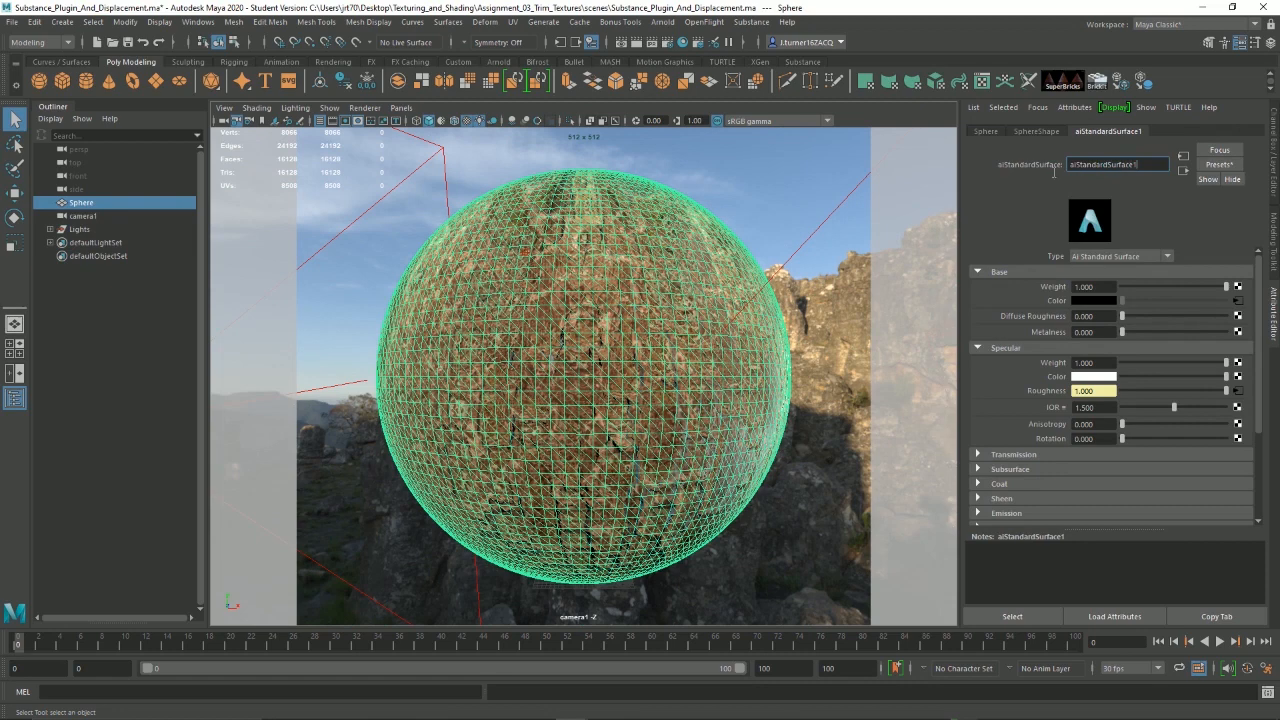
pyautogui.press('BackSpace')
pyautogui.press('BackSpace')
pyautogui.press('BackSpace')
pyautogui.press('BackSpace')
pyautogui.press('BackSpace')
pyautogui.press('BackSpace')
pyautogui.press('BackSpace')
pyautogui.press('BackSpace')
pyautogui.press('BackSpace')
pyautogui.press('BackSpace')
pyautogui.press('BackSpace')
pyautogui.press('BackSpace')
pyautogui.press('BackSpace')
pyautogui.press('BackSpace')
pyautogui.press('BackSpace')
pyautogui.press('BackSpace')
pyautogui.press('BackSpace')
pyautogui.write('Bark_Example')
pyautogui.press('Return')
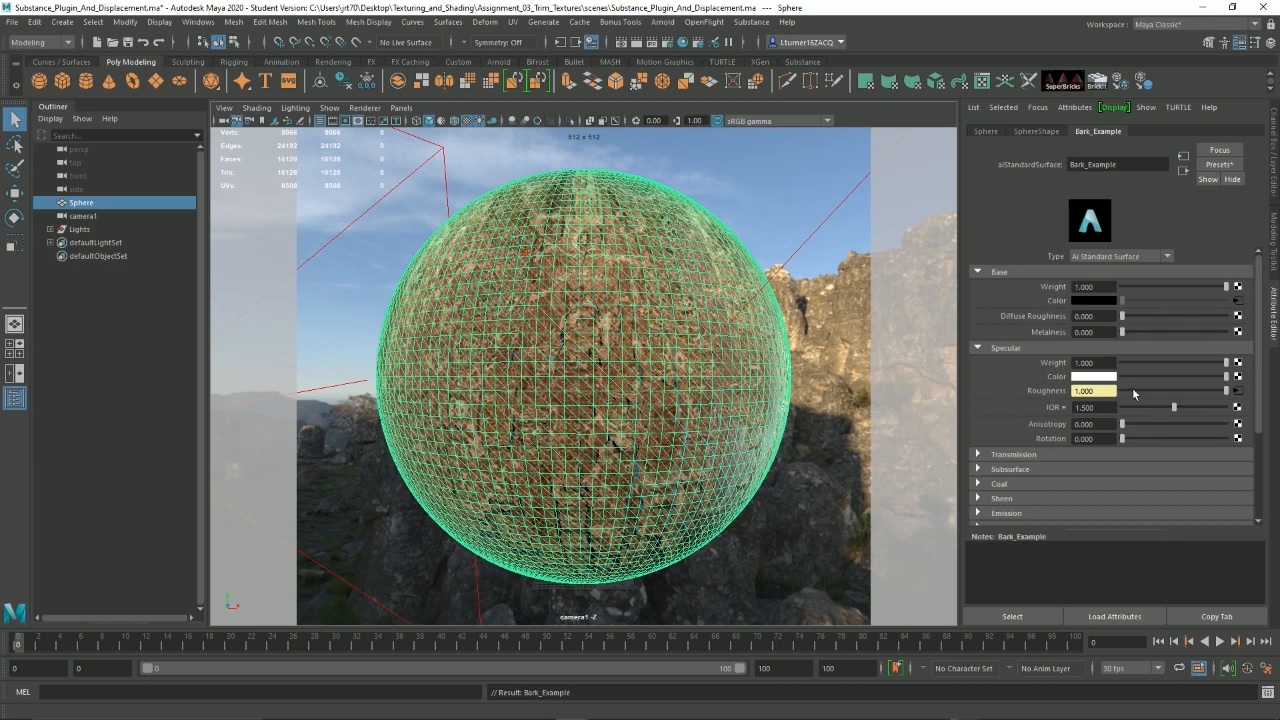
# Step: Follow the material's bump mapping to the normal map's file node, check its color space, and toggle Alpha is Luminance
pyautogui.scroll(-3, 1002, 476)
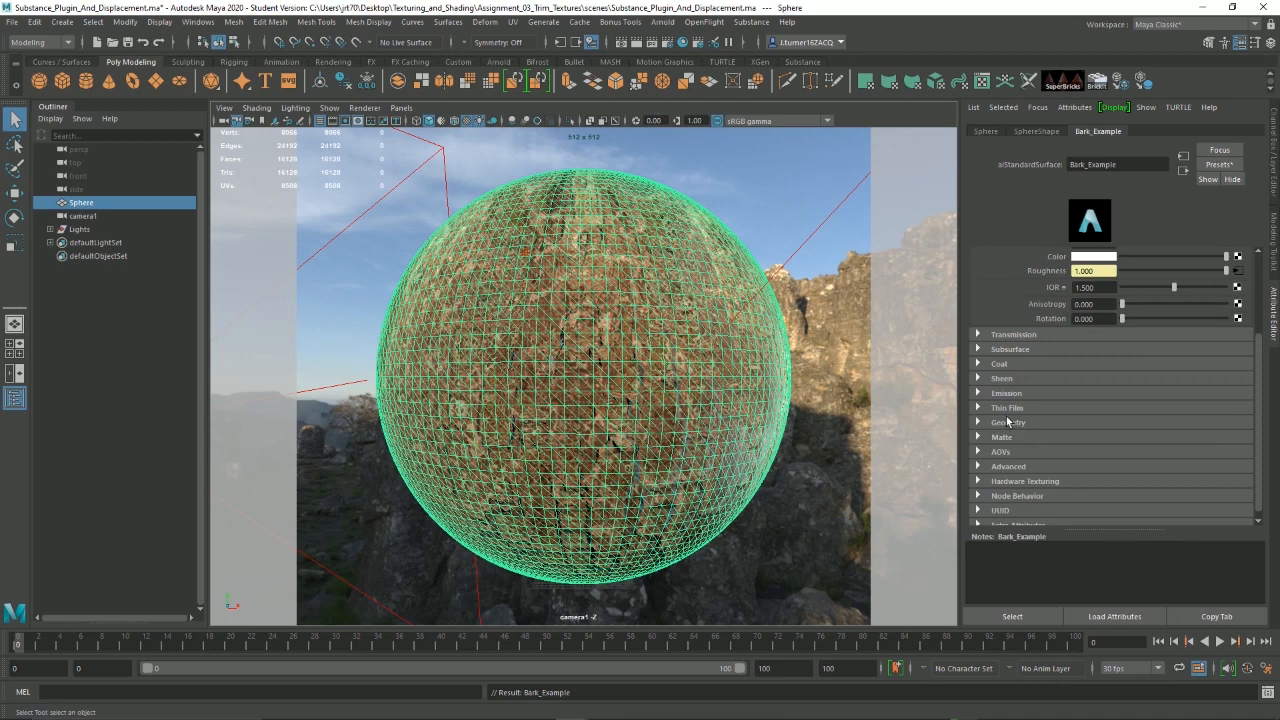
pyautogui.click(1007, 421)
pyautogui.scroll(-1, 1025, 438)
pyautogui.click(1237, 425)
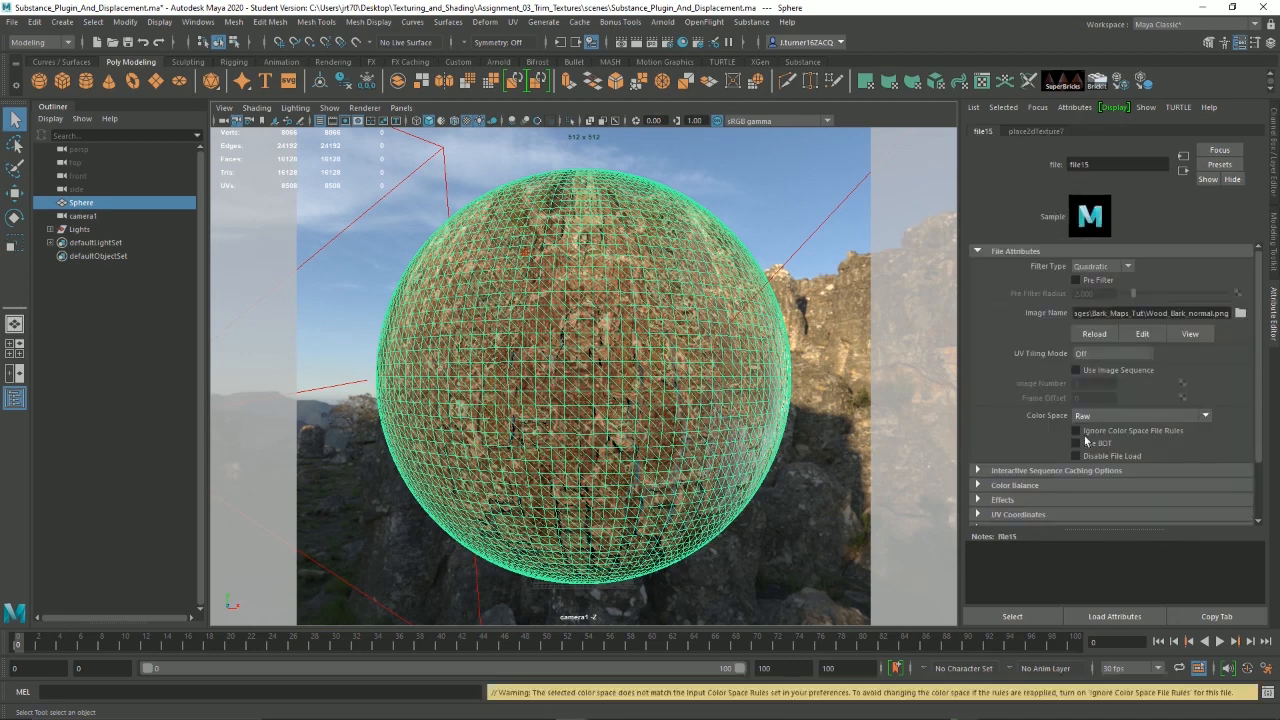
pyautogui.scroll(-1, 1075, 390)
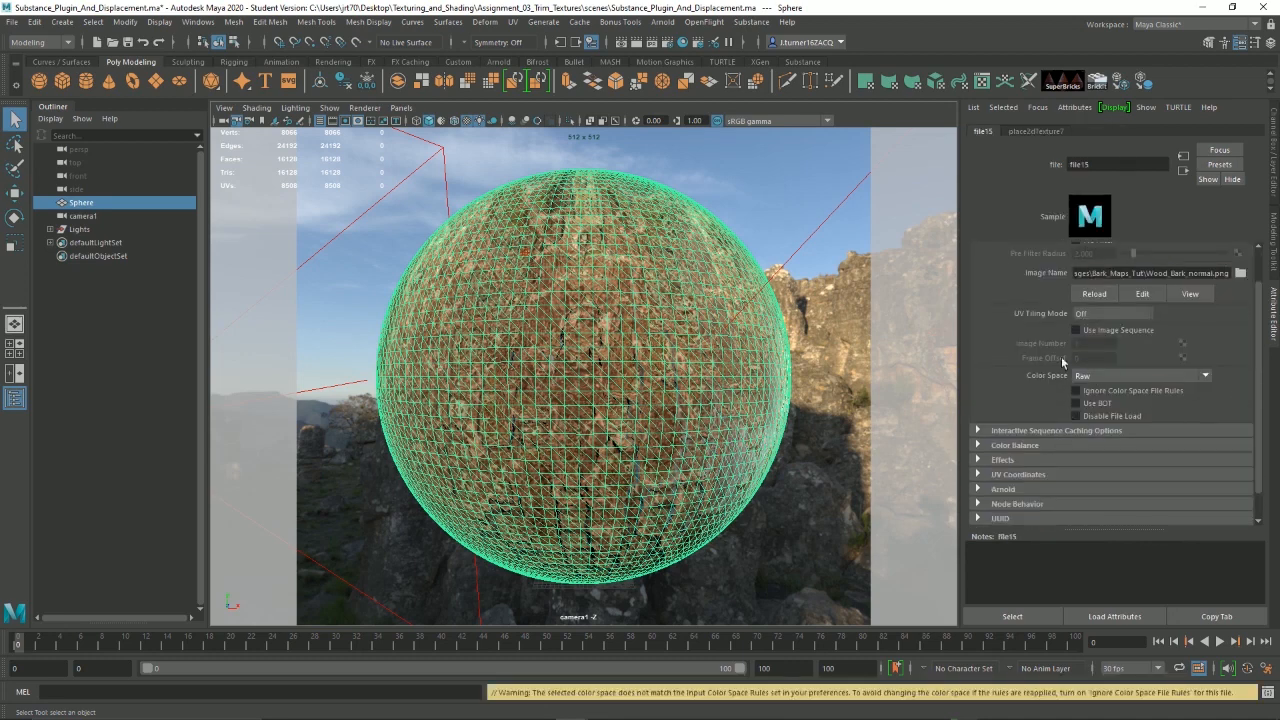
pyautogui.click(1025, 443)
pyautogui.scroll(-3, 1110, 444)
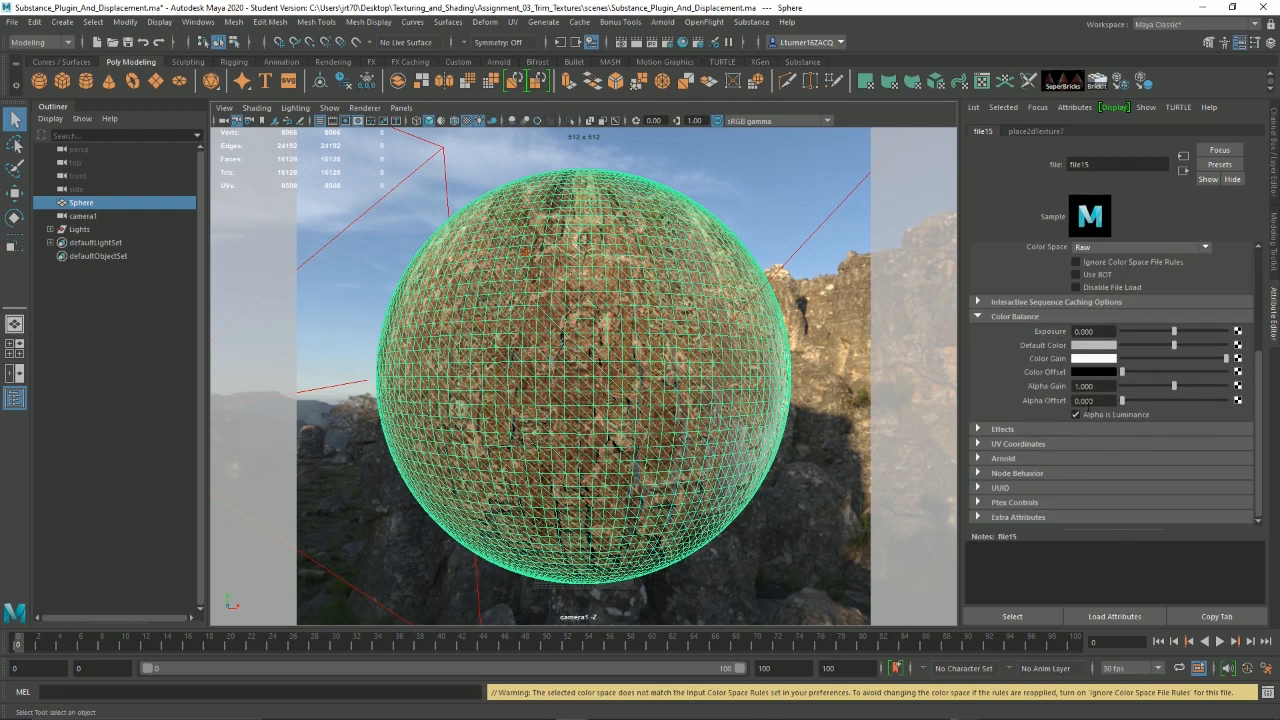
pyautogui.click(1078, 414)
pyautogui.scroll(3, 1053, 431)
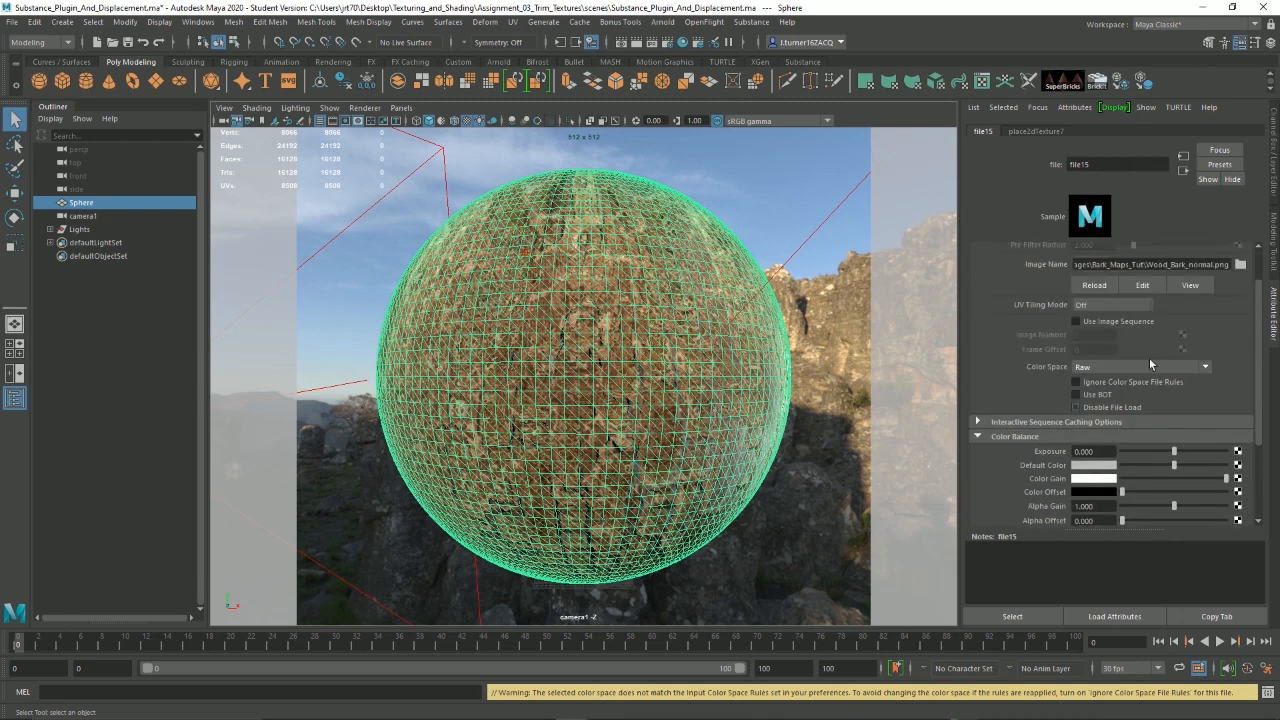
# Step: Check the bump node's Use As mode and Arnold channel flip options, then return to the Bark_Example material
pyautogui.click(1183, 172)
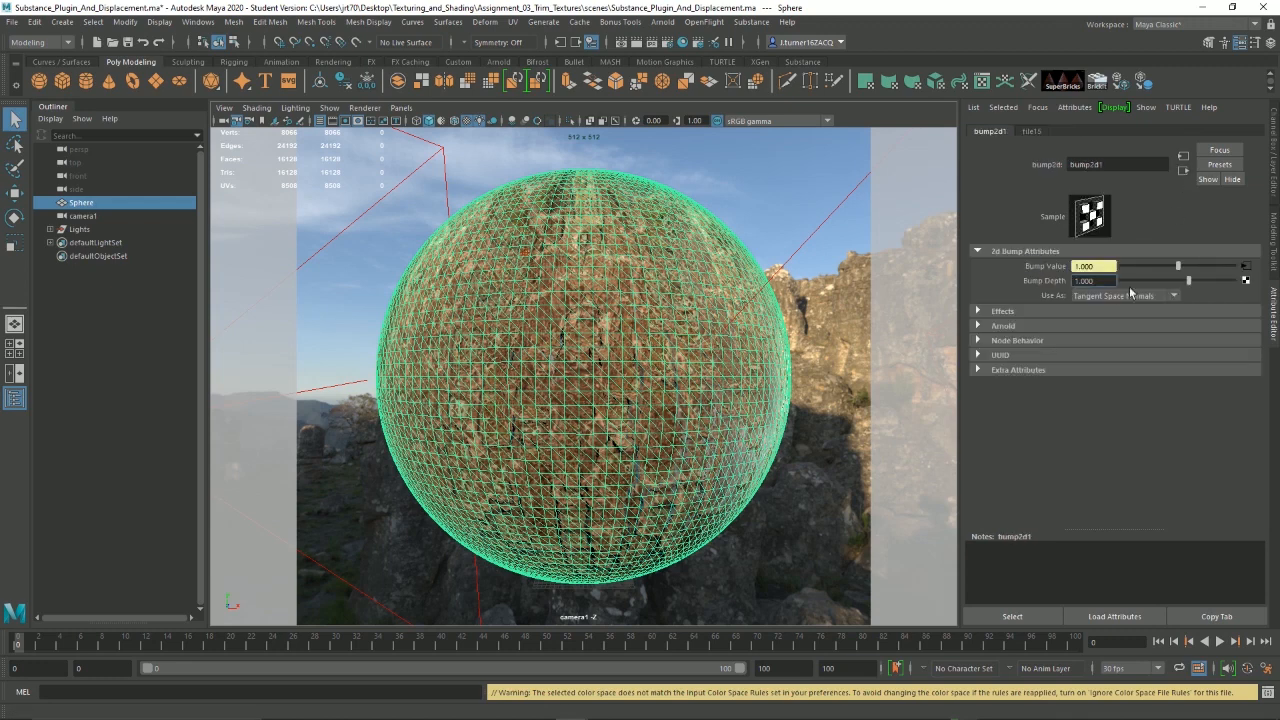
pyautogui.click(1115, 296)
pyautogui.click(1128, 323)
pyautogui.click(1028, 326)
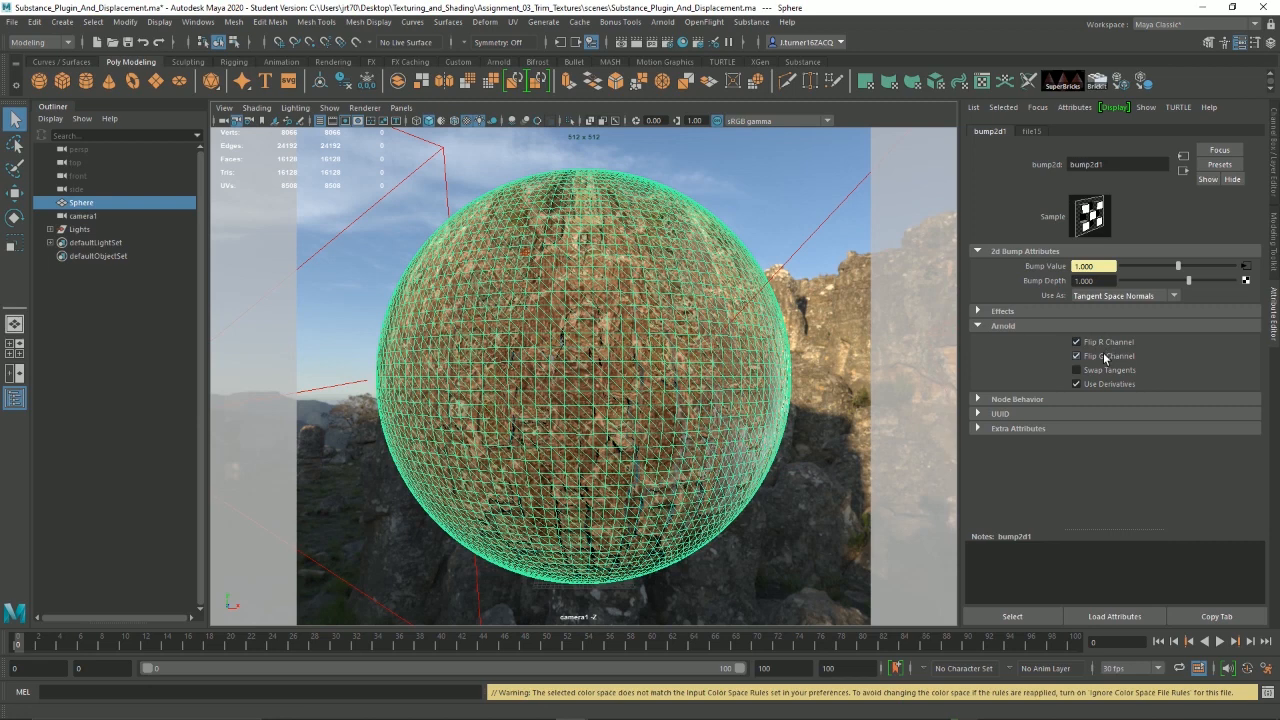
pyautogui.click(1183, 172)
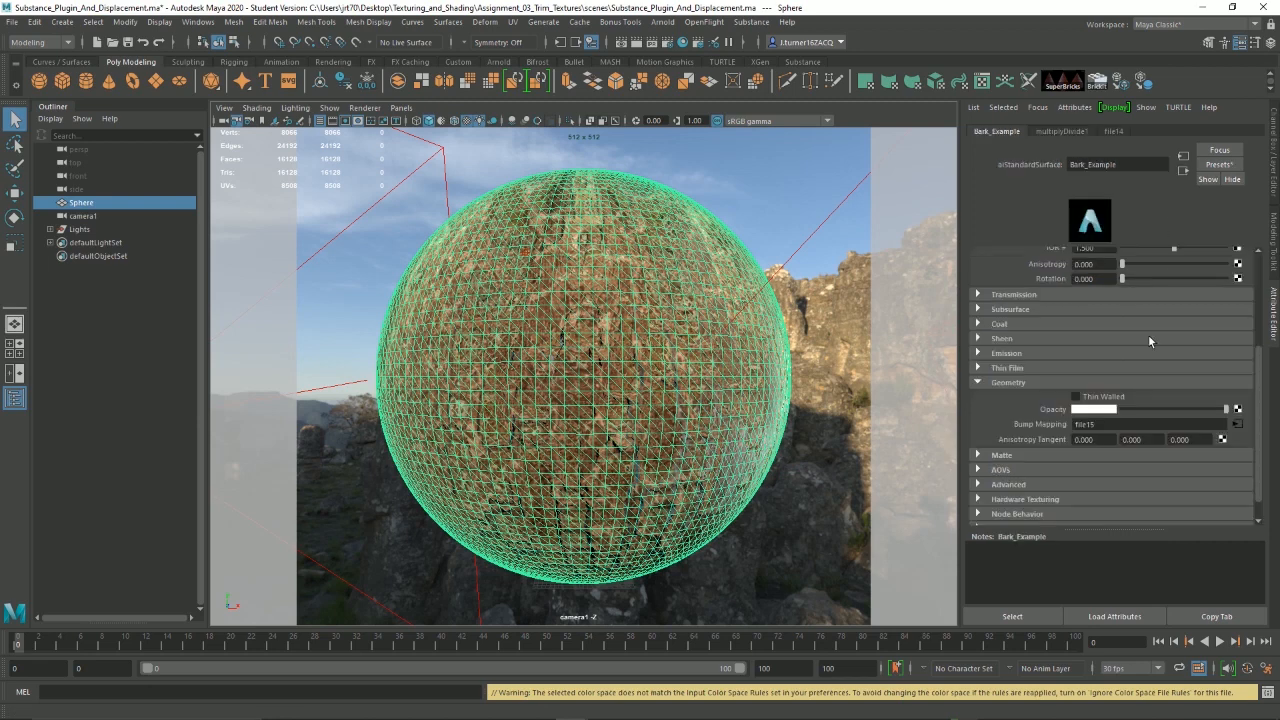
pyautogui.scroll(4, 1148, 334)
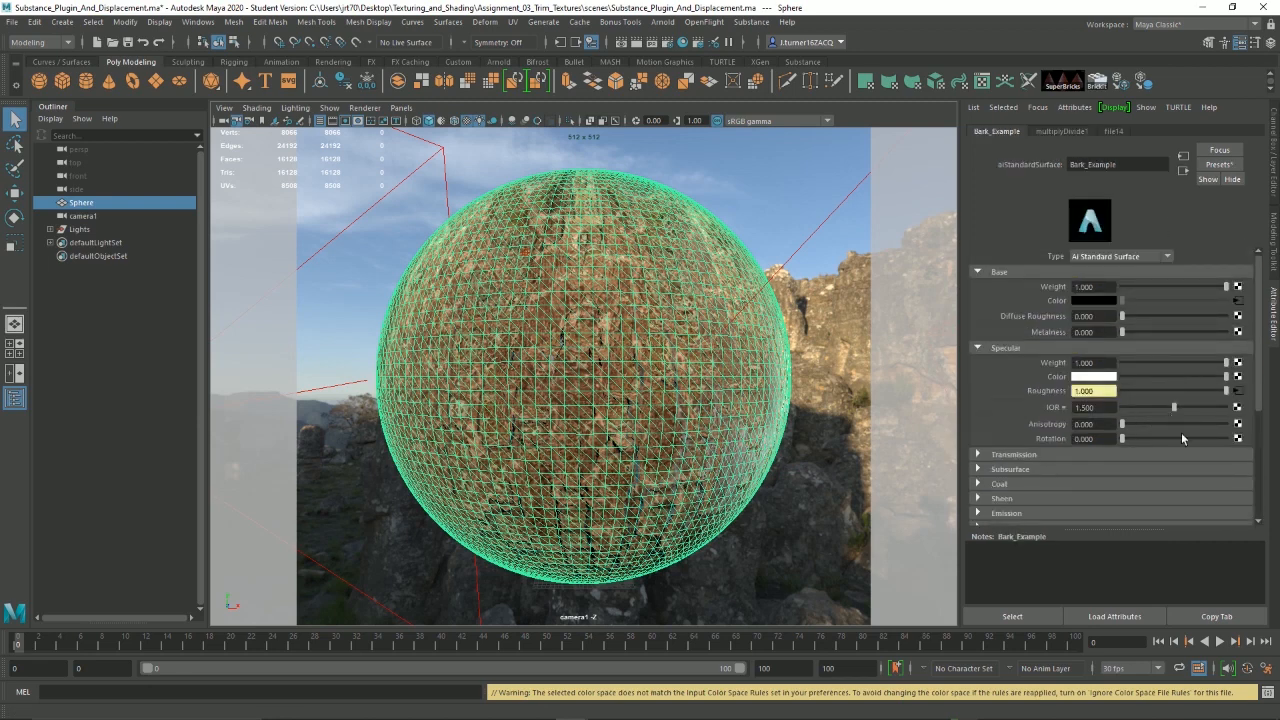
pyautogui.click(743, 377)
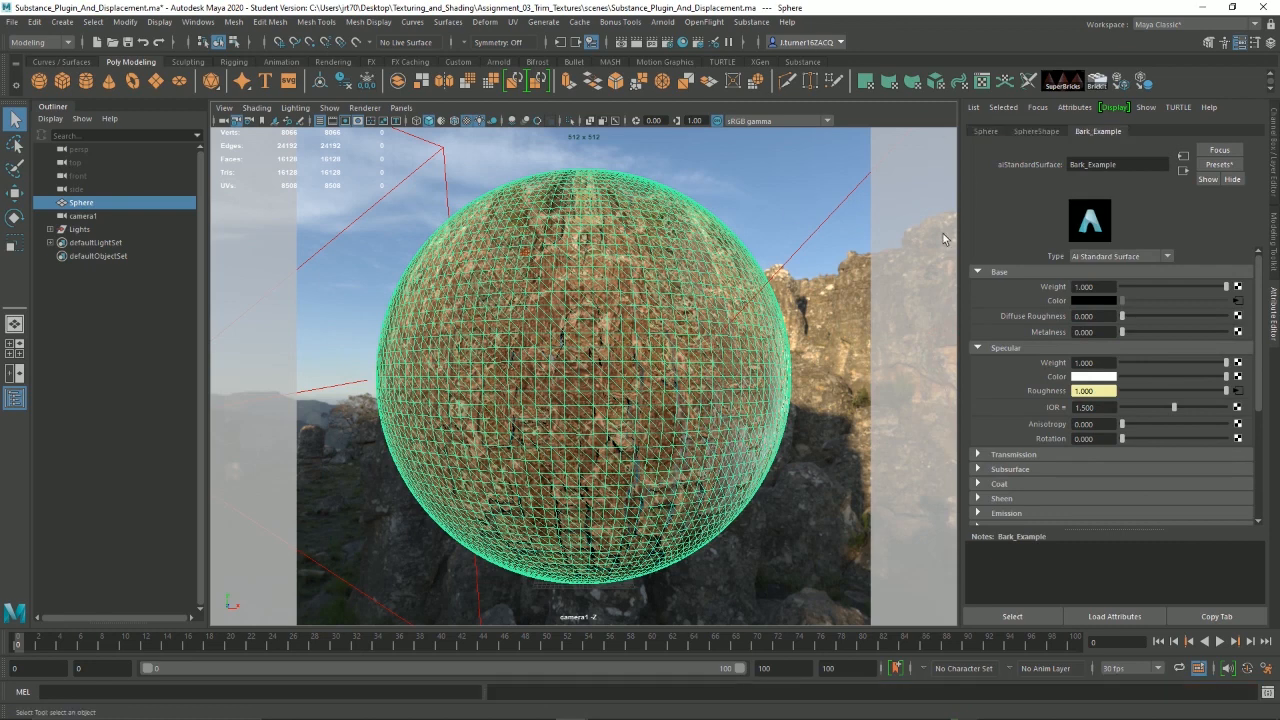
# Step: Select the sphere, open an enlarged Hypershade, and graph the input and output connections of its set1 shading group
pyautogui.click(770, 523)
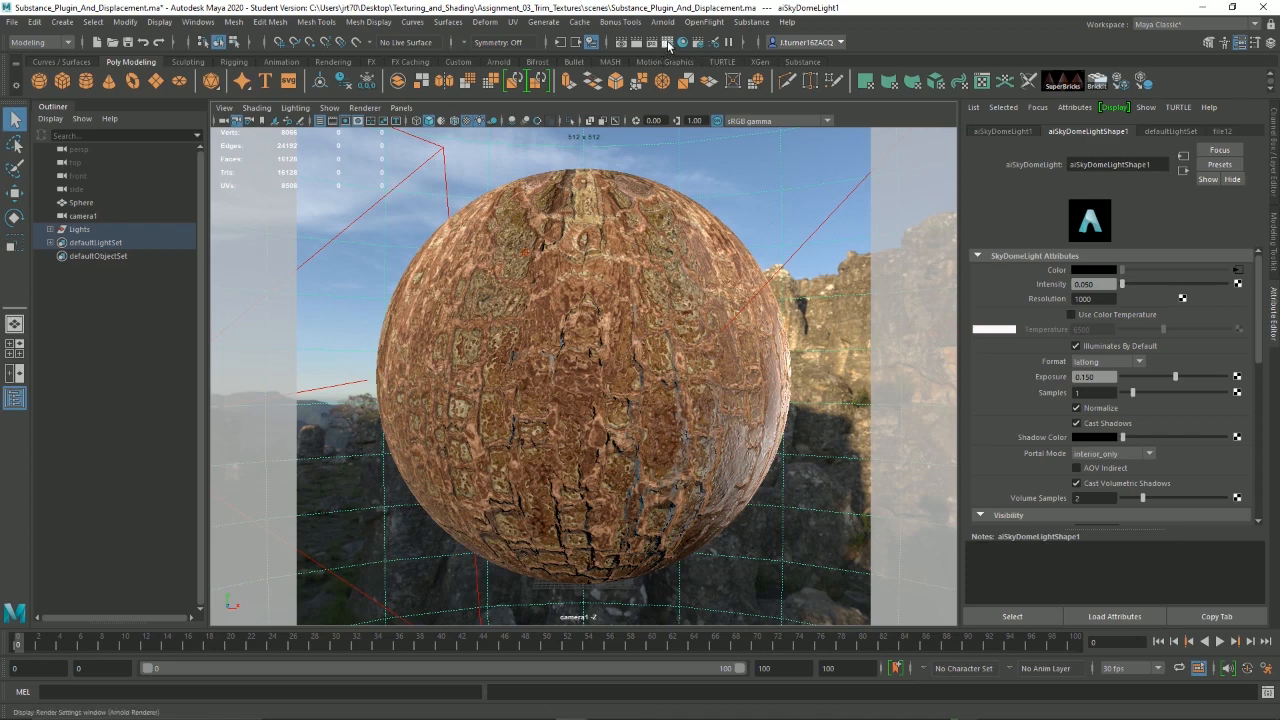
pyautogui.click(668, 236)
pyautogui.click(682, 42)
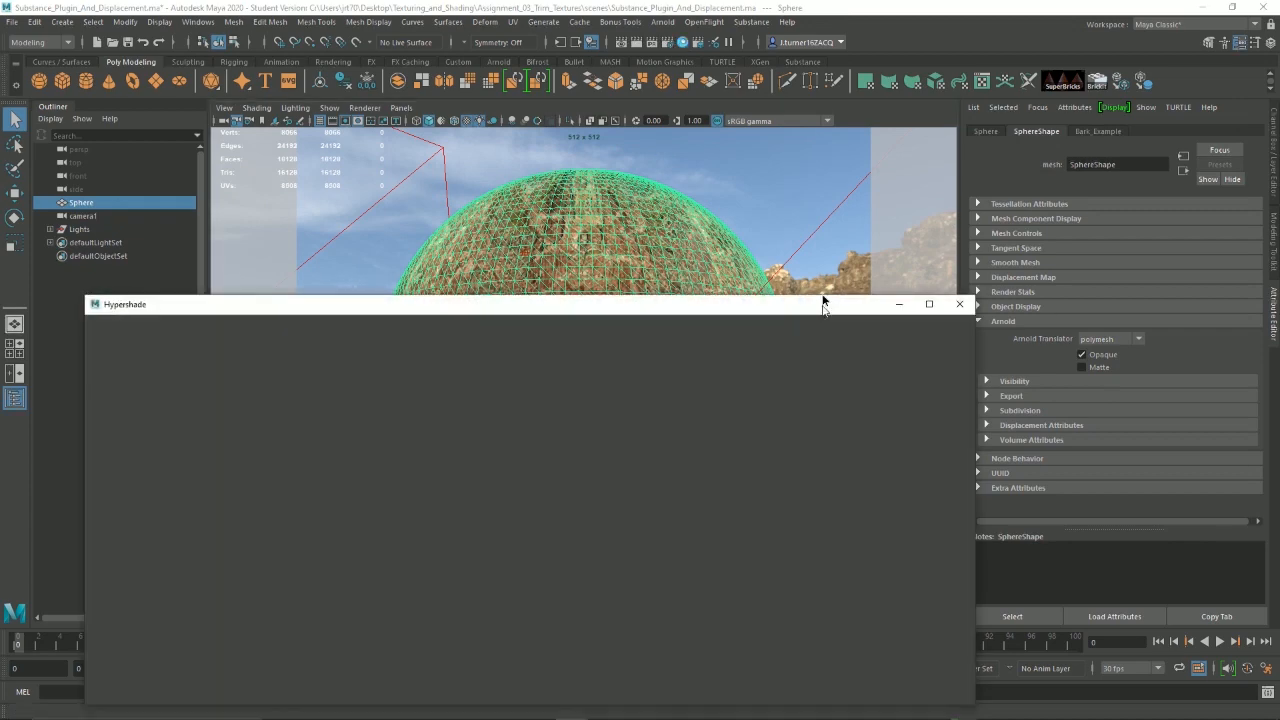
pyautogui.moveTo(823, 300); pyautogui.dragTo(782, 168)
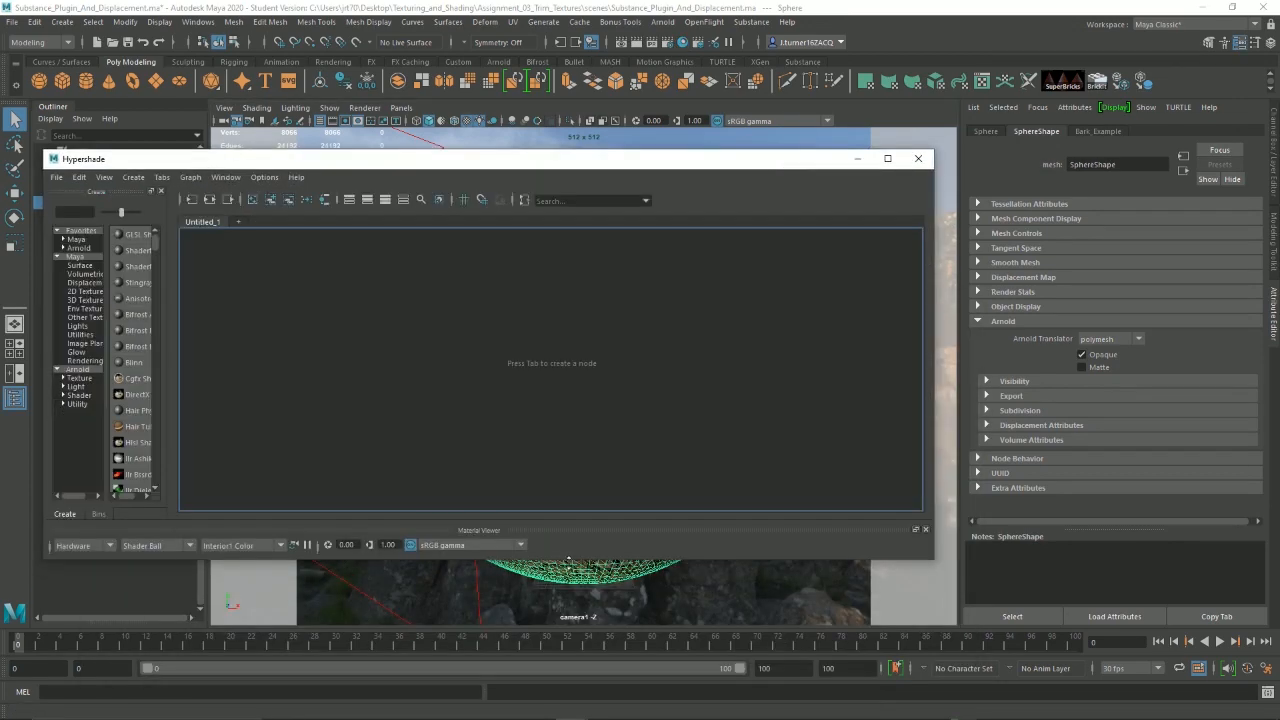
pyautogui.moveTo(568, 563); pyautogui.dragTo(564, 645)
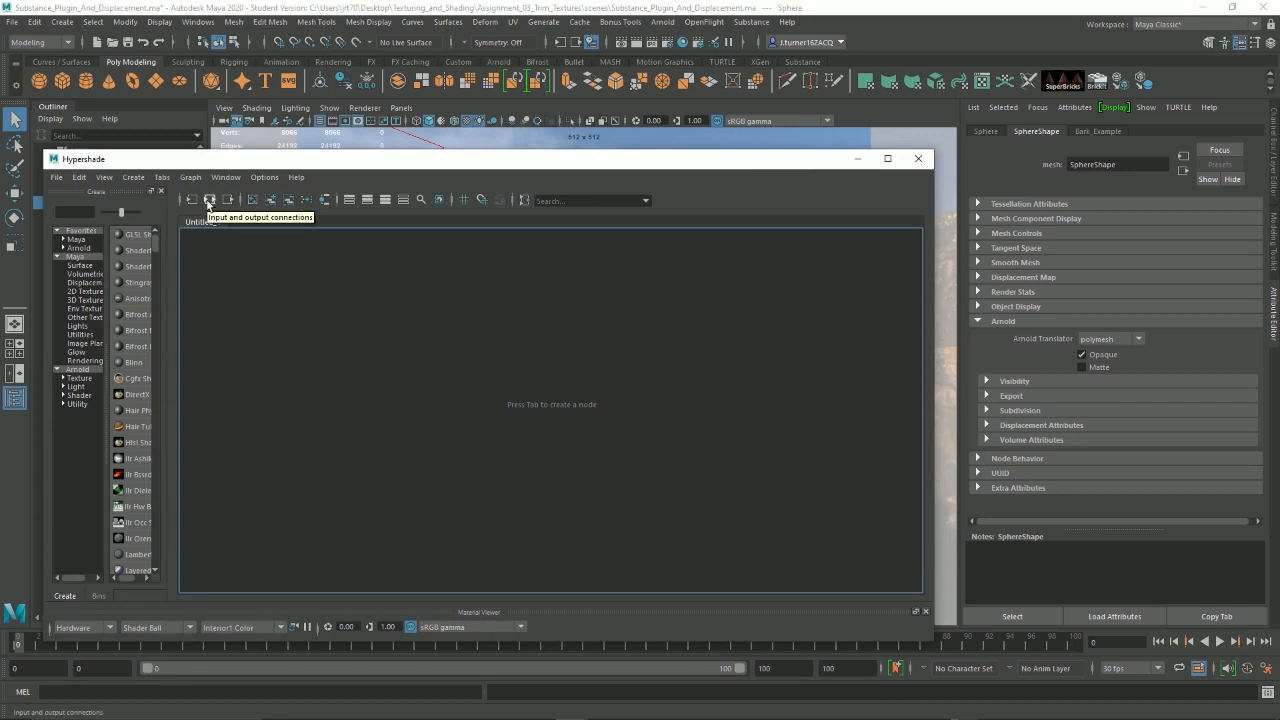
pyautogui.click(211, 201)
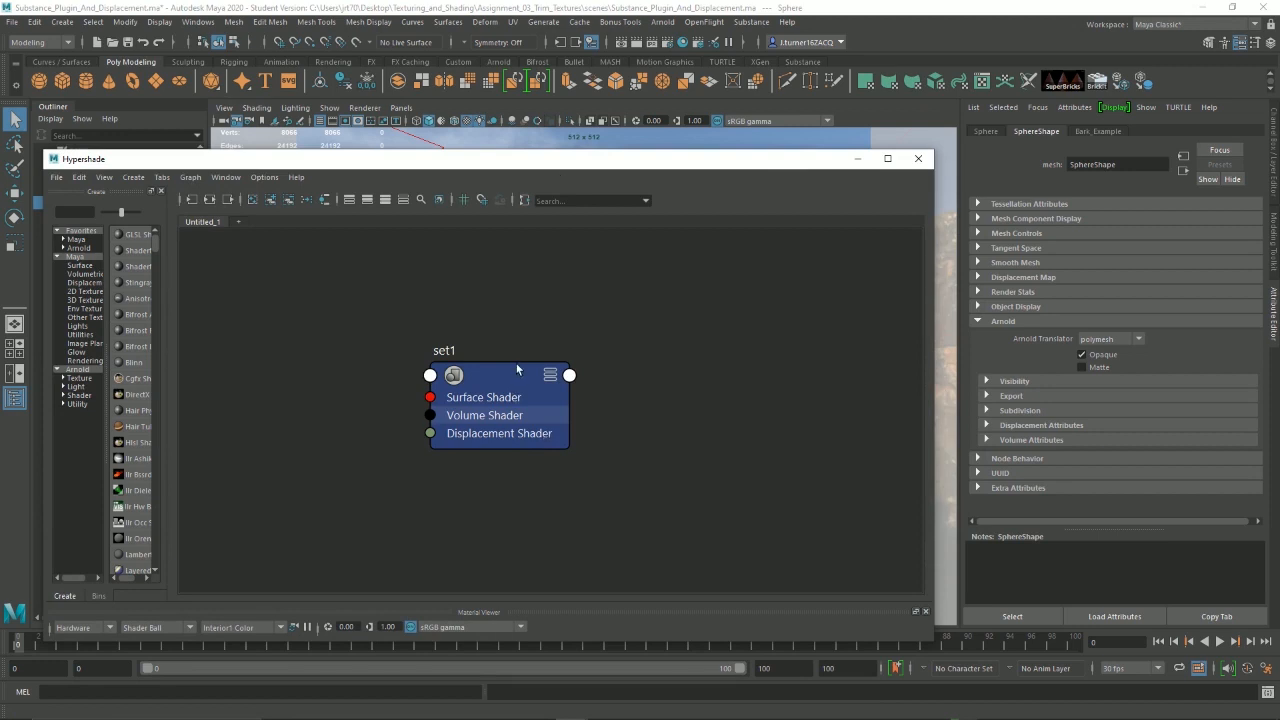
pyautogui.click(516, 374)
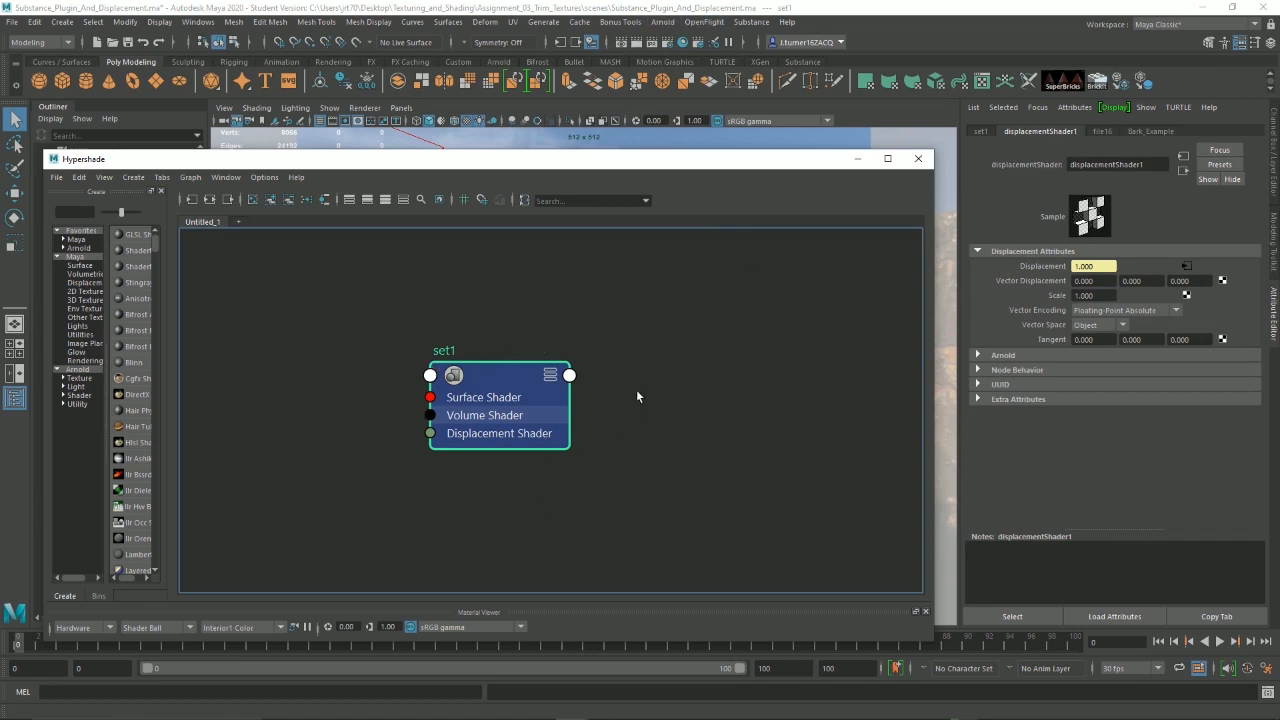
pyautogui.click(210, 200)
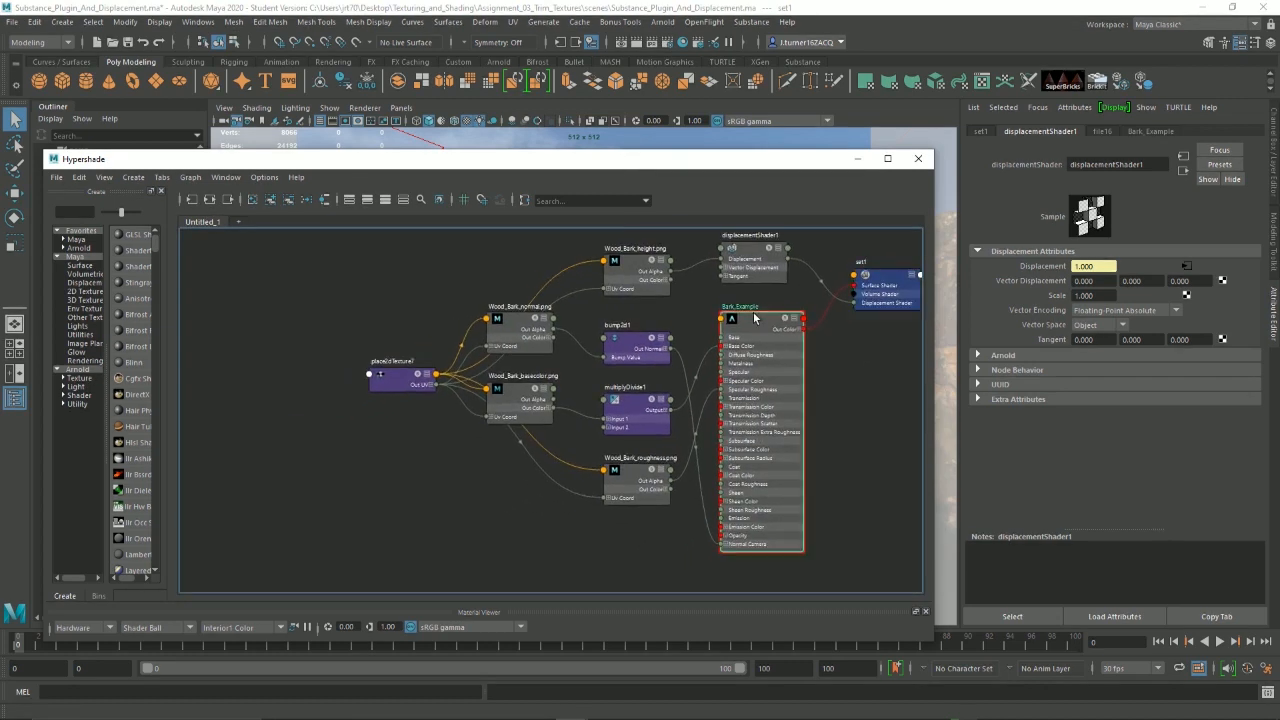
# Step: Move the Wood_Bark_height.png and displacementShader1 nodes below the Bark_Example material in the node graph
pyautogui.click(755, 318)
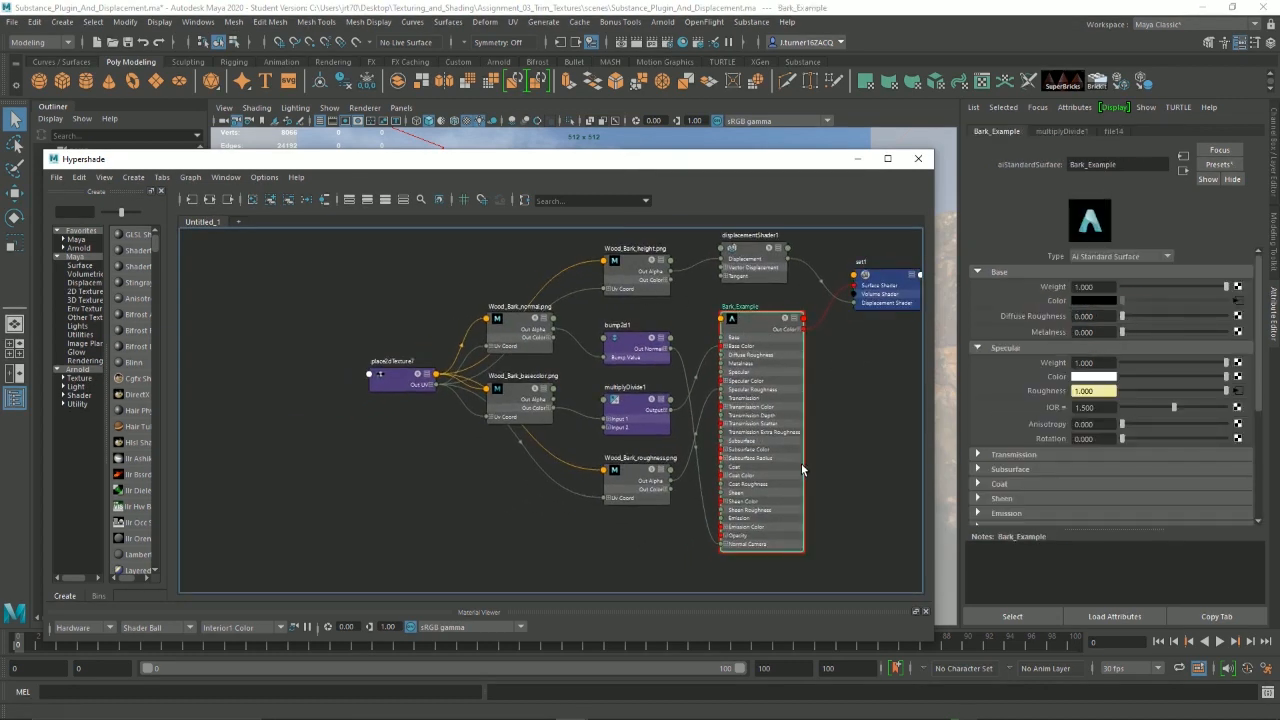
pyautogui.keyDown('alt'); pyautogui.moveTo(849, 403); pyautogui.dragTo(782, 397, button='middle'); pyautogui.keyUp('alt')
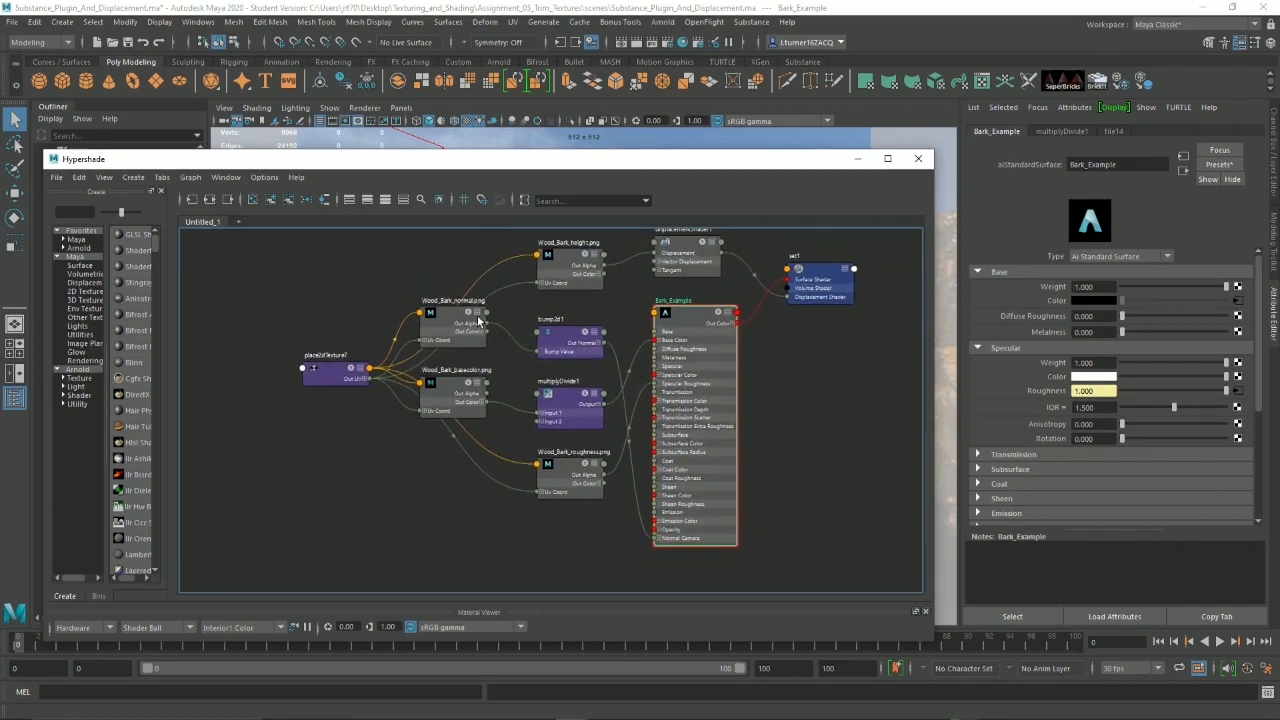
pyautogui.keyDown('alt'); pyautogui.moveTo(593, 308); pyautogui.dragTo(619, 362, button='middle'); pyautogui.keyUp('alt')
pyautogui.click(708, 318)
pyautogui.keyDown('alt'); pyautogui.moveTo(830, 444); pyautogui.dragTo(793, 366, button='middle'); pyautogui.keyUp('alt')
pyautogui.moveTo(580, 254); pyautogui.dragTo(604, 556)
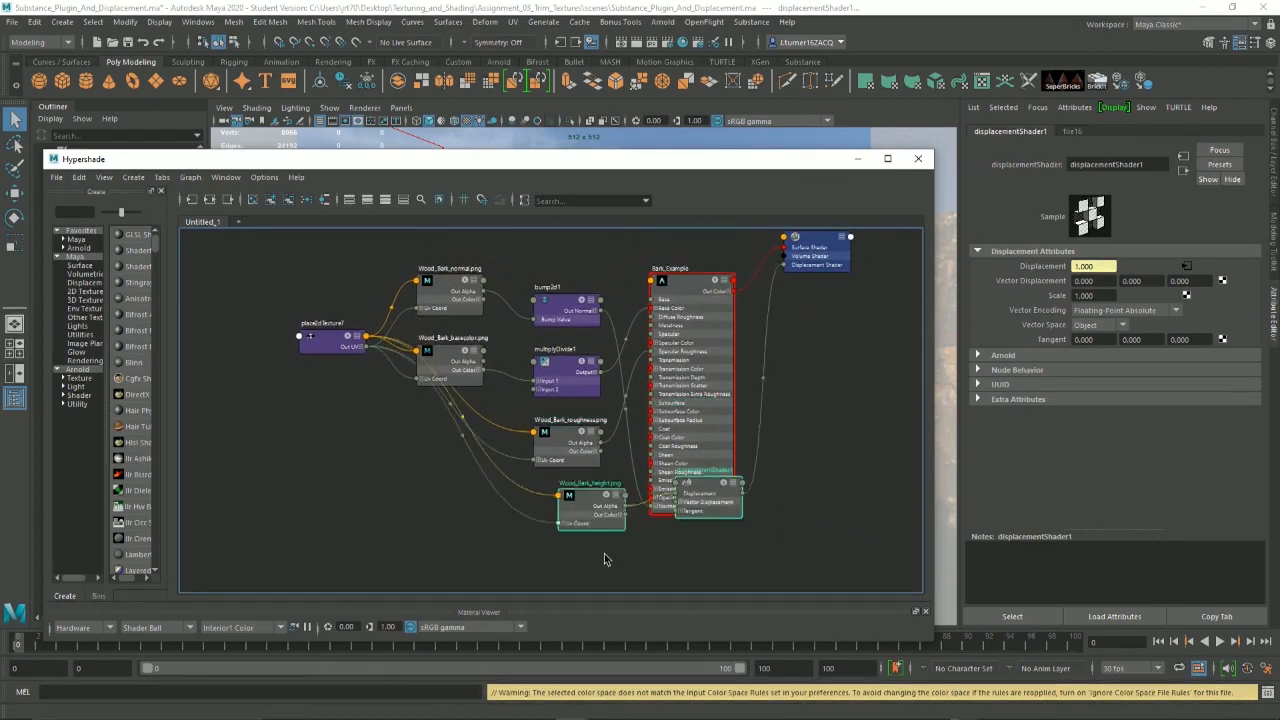
pyautogui.click(563, 498)
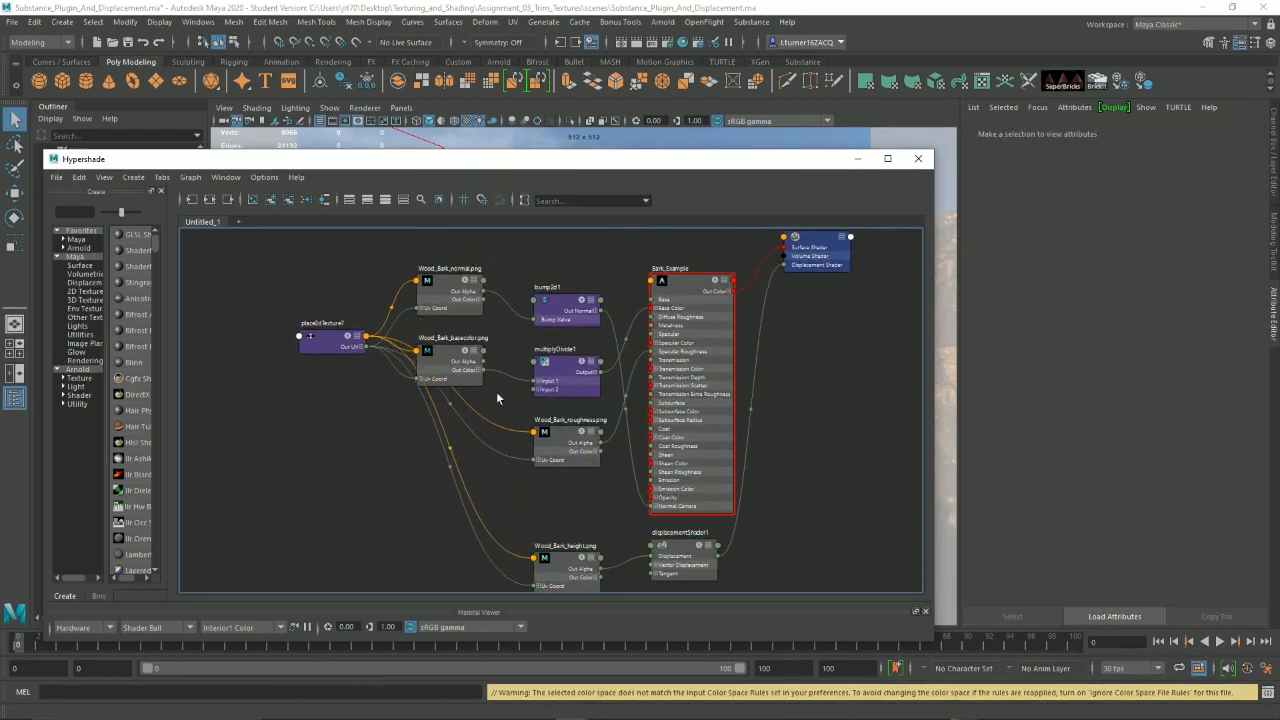
# Step: Rearrange the texture nodes so the normal map and its bump2d1 node sit together between the roughness and height maps
pyautogui.moveTo(469, 333); pyautogui.dragTo(559, 212)
pyautogui.moveTo(462, 268); pyautogui.dragTo(557, 499)
pyautogui.moveTo(556, 445); pyautogui.dragTo(480, 320)
pyautogui.keyDown('alt'); pyautogui.moveTo(535, 400); pyautogui.dragTo(630, 429, button='middle'); pyautogui.keyUp('alt')
pyautogui.click(643, 499)
pyautogui.click(533, 489)
pyautogui.moveTo(533, 489); pyautogui.dragTo(611, 445)
pyautogui.moveTo(660, 498); pyautogui.dragTo(630, 490)
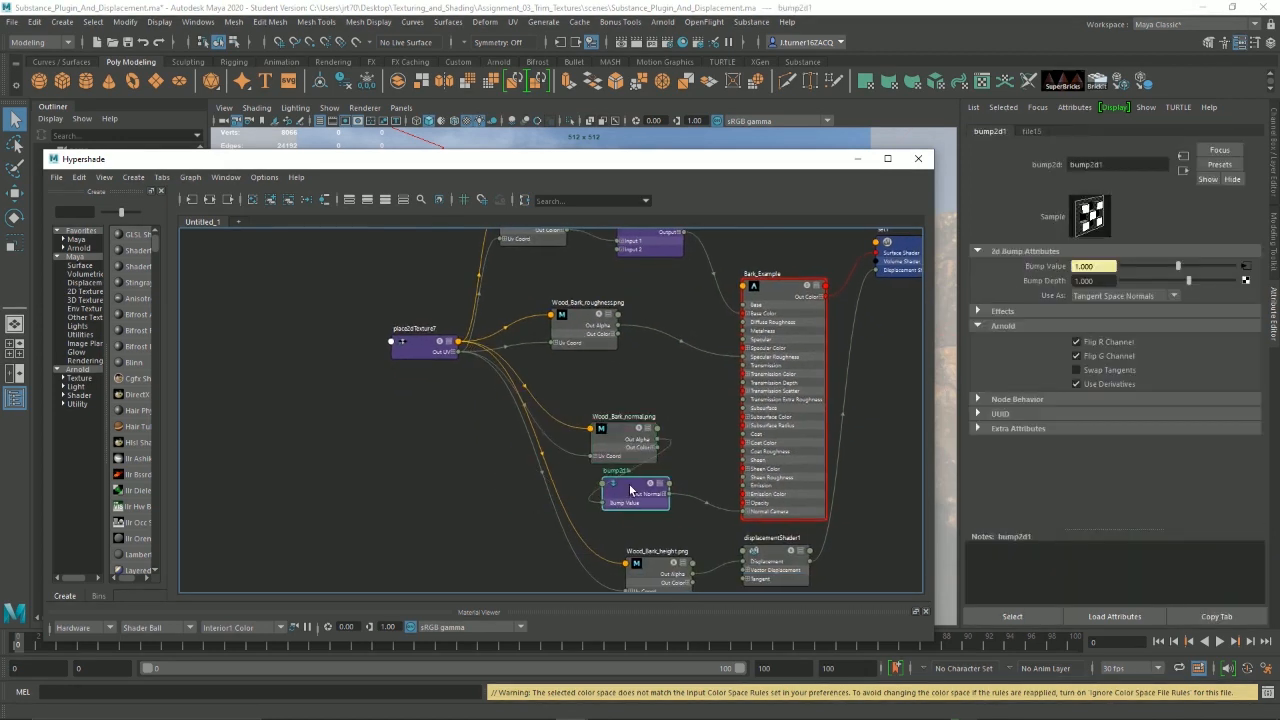
pyautogui.click(699, 458)
# Step: Group the Wood_Bark_basecolor.png and multiplyDivide1 nodes together above the roughness map in the graph
pyautogui.moveTo(636, 369); pyautogui.dragTo(632, 355)
pyautogui.keyDown('alt'); pyautogui.moveTo(620, 308); pyautogui.dragTo(604, 390, button='middle'); pyautogui.keyUp('alt')
pyautogui.moveTo(546, 350); pyautogui.dragTo(634, 276)
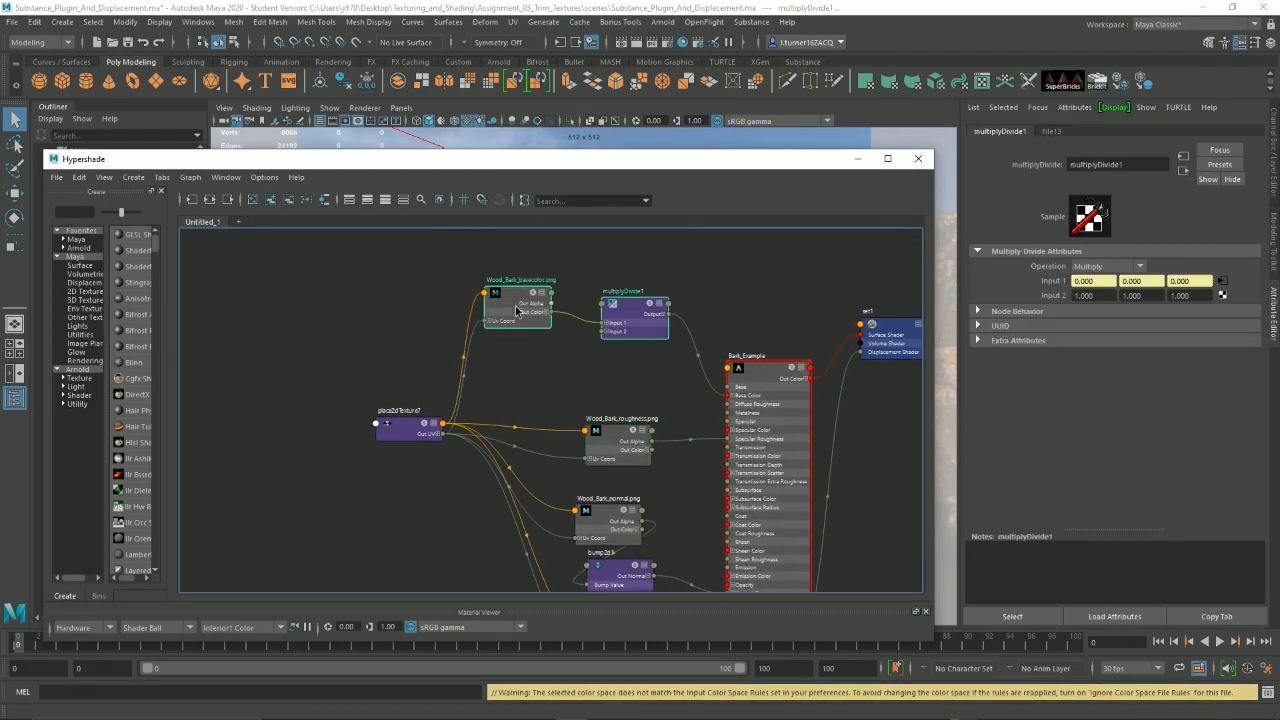
pyautogui.moveTo(525, 307); pyautogui.dragTo(533, 317)
pyautogui.click(600, 366)
pyautogui.moveTo(640, 332); pyautogui.dragTo(627, 318)
# Step: Tidy the lower nodes of the graph, check displacementShader1, and move the set1 shading group down beside Bark_Example
pyautogui.keyDown('alt'); pyautogui.moveTo(655, 433); pyautogui.dragTo(614, 194, button='middle'); pyautogui.keyUp('alt')
pyautogui.moveTo(598, 408)
pyautogui.mouseDown()
pyautogui.moveTo(702, 431)
pyautogui.moveTo(604, 404)
pyautogui.mouseUp()
pyautogui.keyDown('alt'); pyautogui.moveTo(752, 477); pyautogui.dragTo(611, 514, button='middle'); pyautogui.keyUp('alt')
pyautogui.click(575, 436)
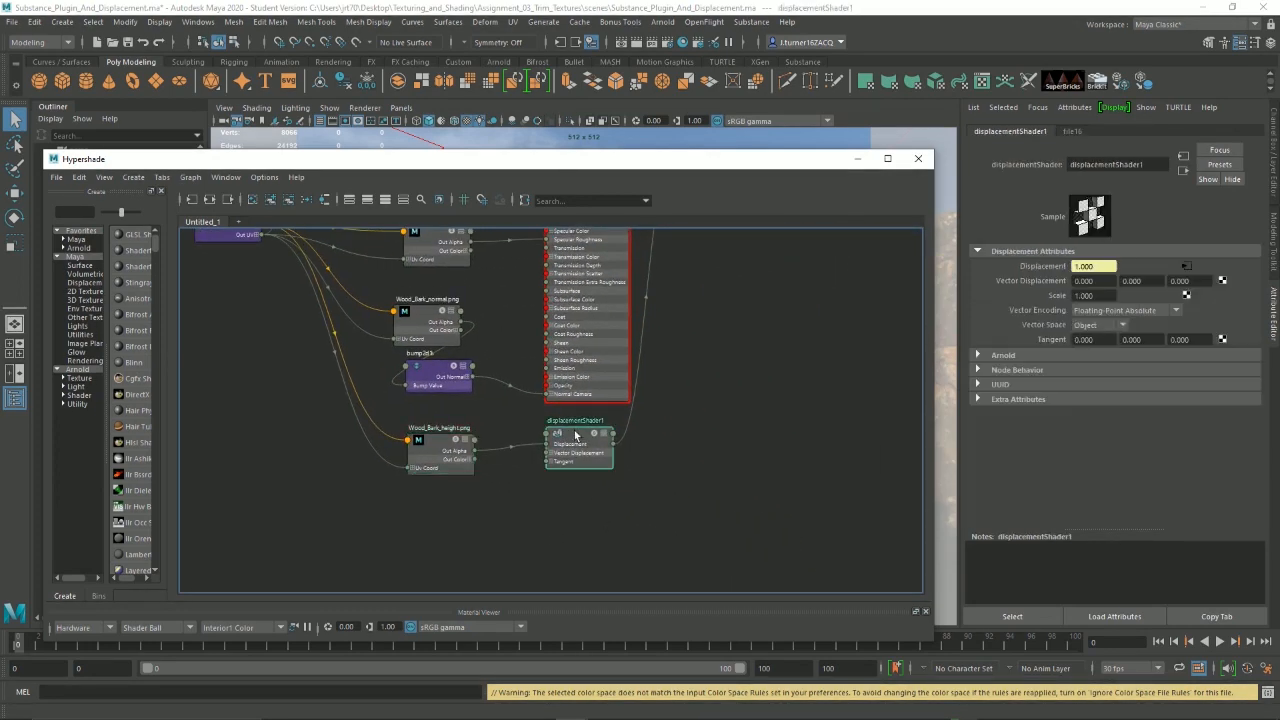
pyautogui.keyDown('alt'); pyautogui.moveTo(735, 368); pyautogui.dragTo(759, 513, button='middle'); pyautogui.keyUp('alt')
pyautogui.click(721, 300)
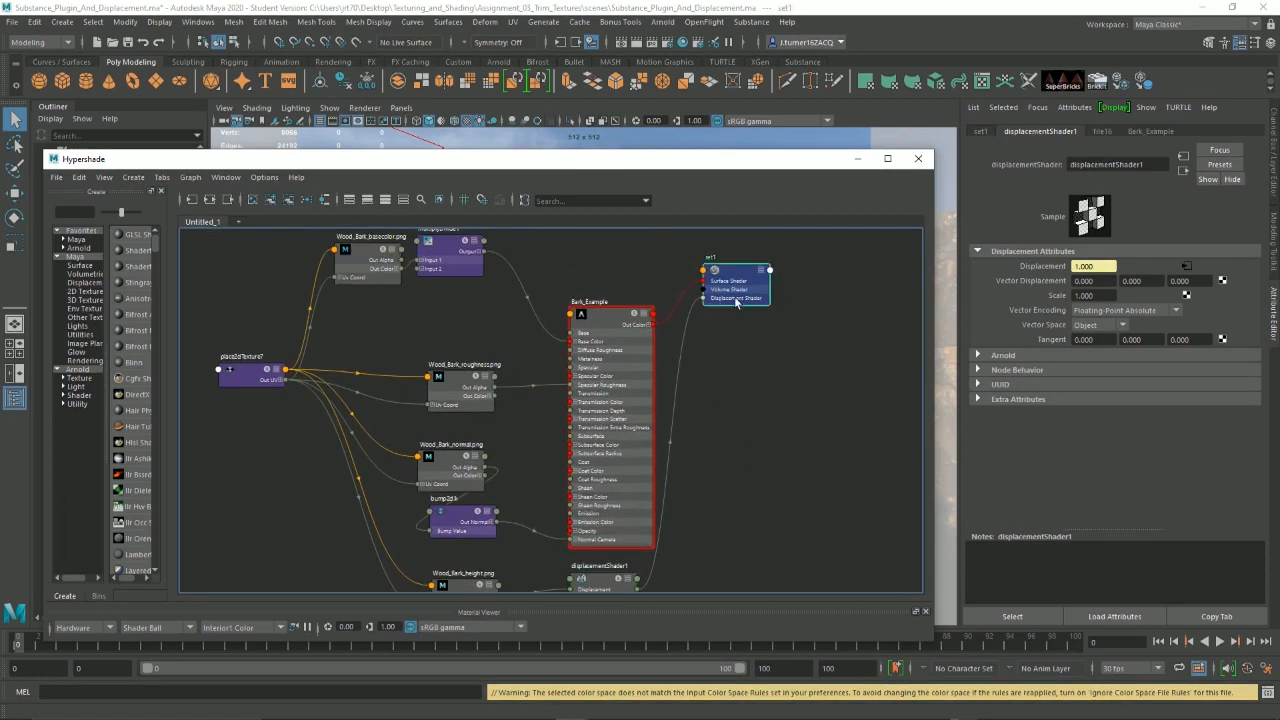
pyautogui.moveTo(739, 285); pyautogui.dragTo(772, 409)
pyautogui.click(737, 439)
# Step: Space multiplyDivide1 away from the base color map and show the base color file node's attributes
pyautogui.keyDown('alt'); pyautogui.moveTo(758, 339); pyautogui.dragTo(933, 403, button='middle'); pyautogui.keyUp('alt')
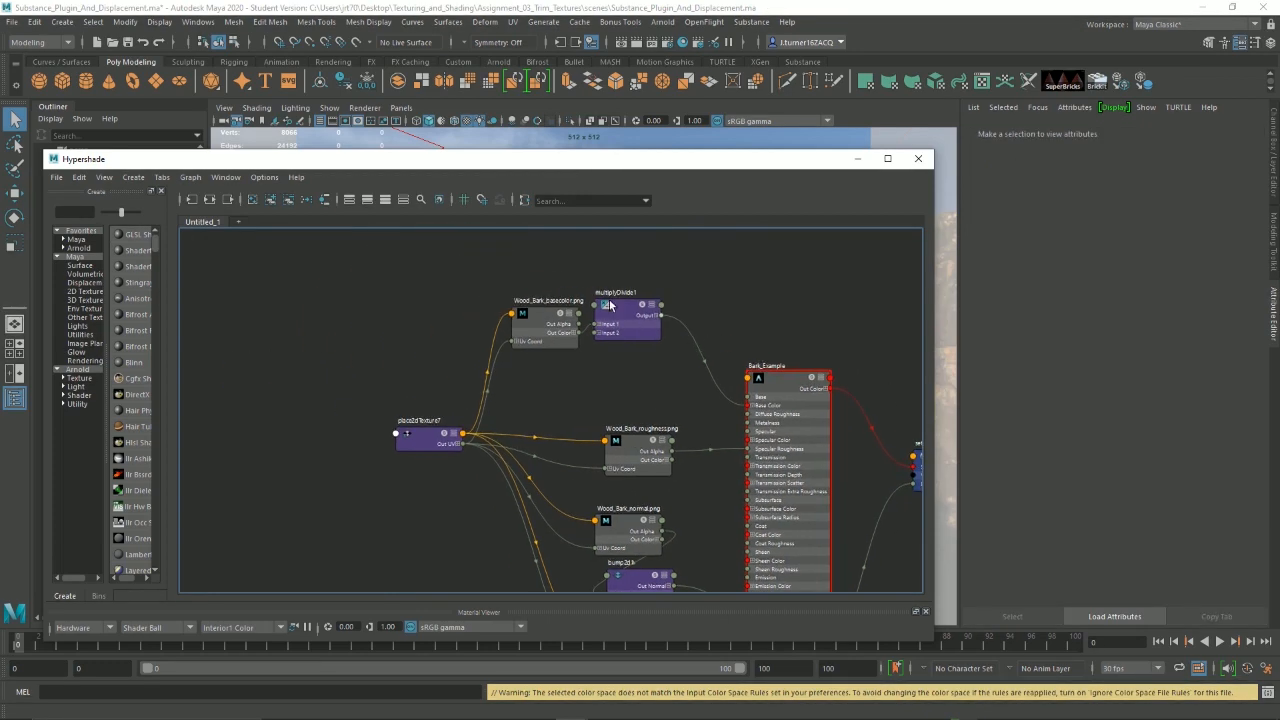
pyautogui.moveTo(612, 306); pyautogui.dragTo(632, 320)
pyautogui.click(568, 322)
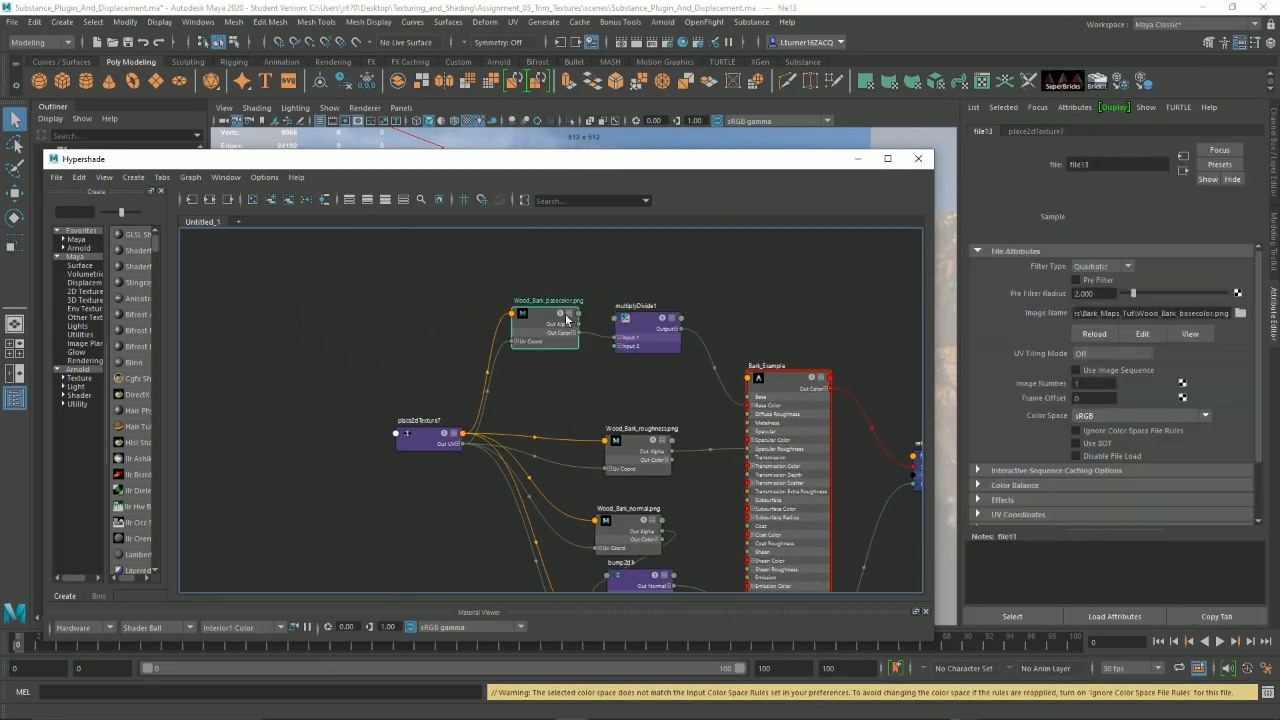
# Step: Open the render settings, then render the sphere in the Arnold RenderView and stop the render once the bark is readable
pyautogui.moveTo(651, 158); pyautogui.dragTo(934, 180)
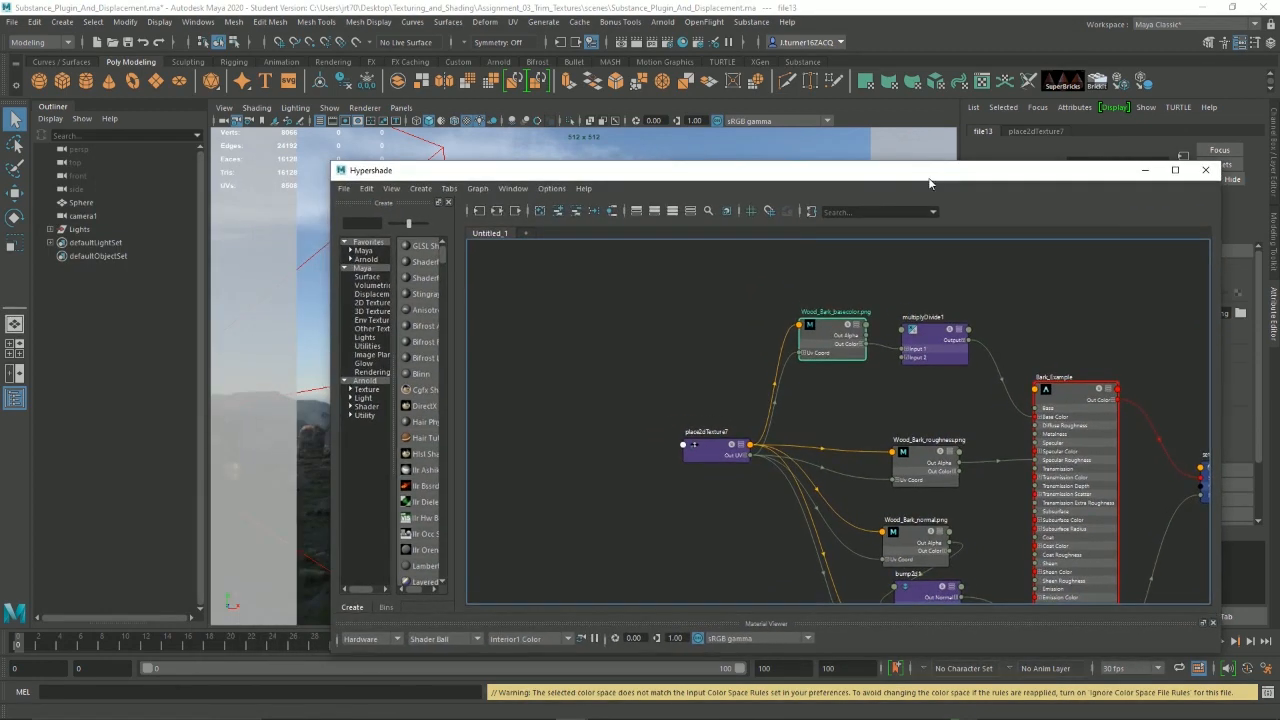
pyautogui.click(666, 44)
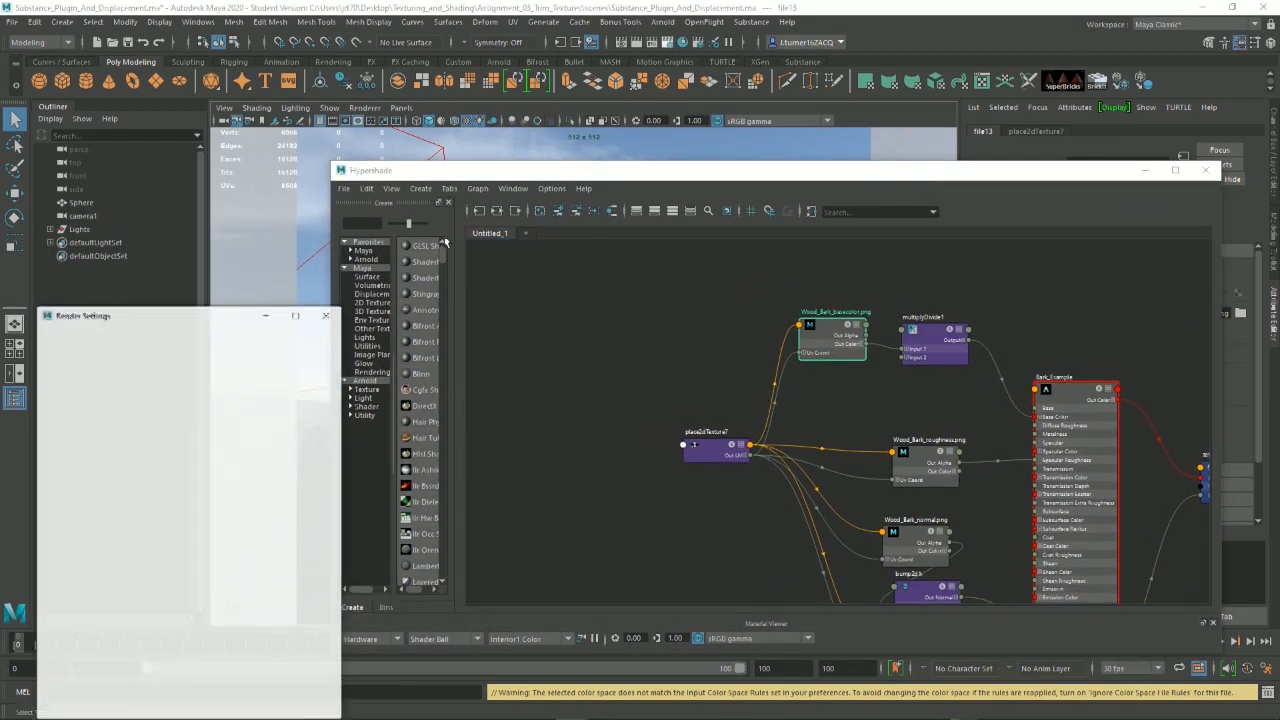
pyautogui.click(140, 386)
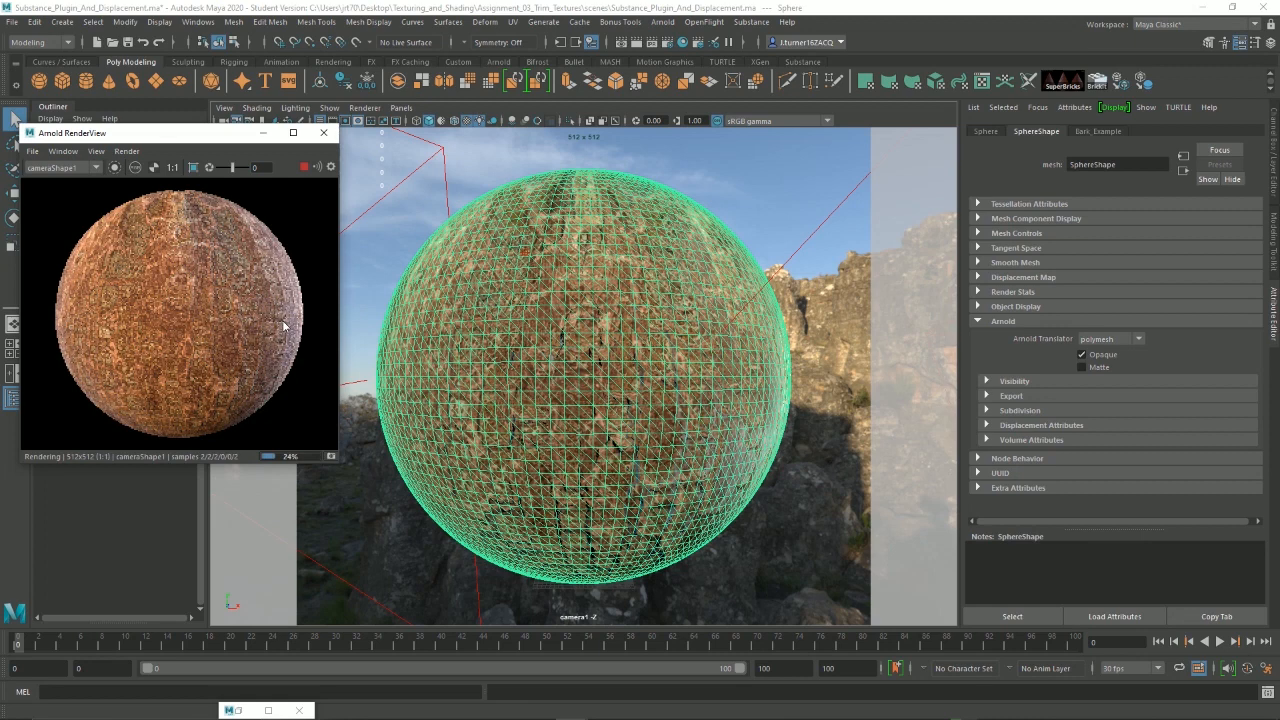
pyautogui.click(303, 168)
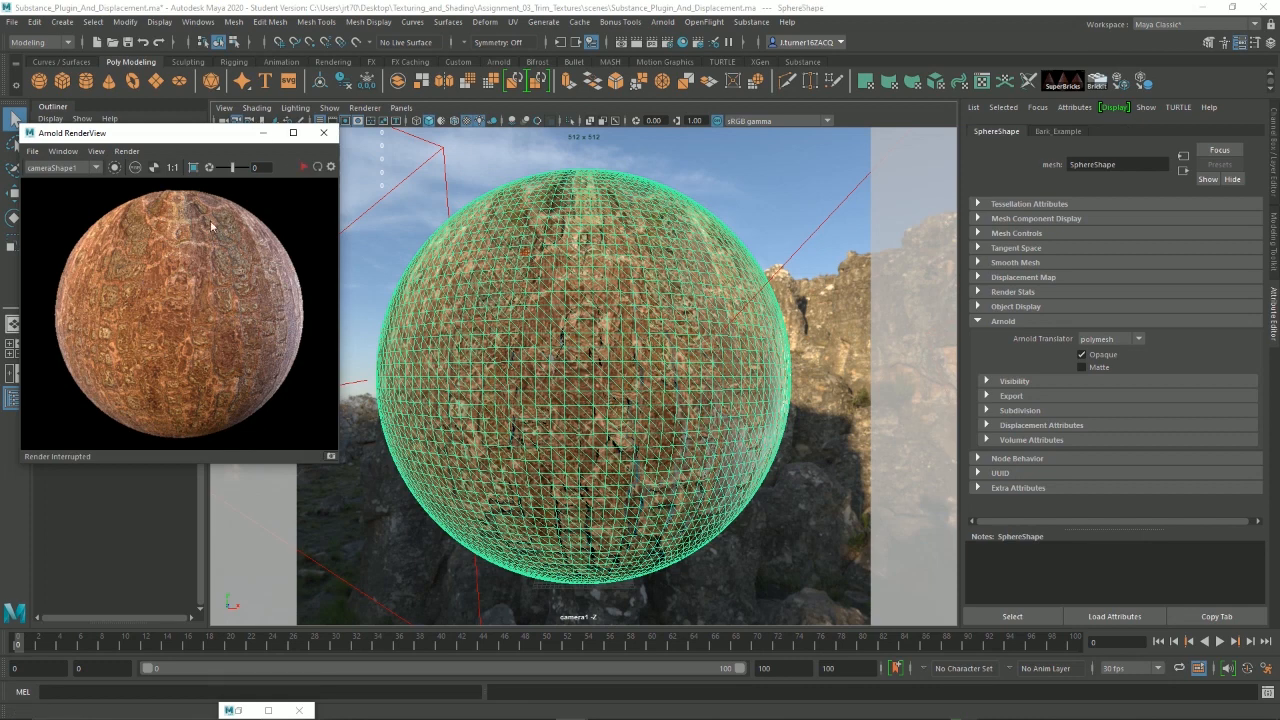
pyautogui.click(524, 318)
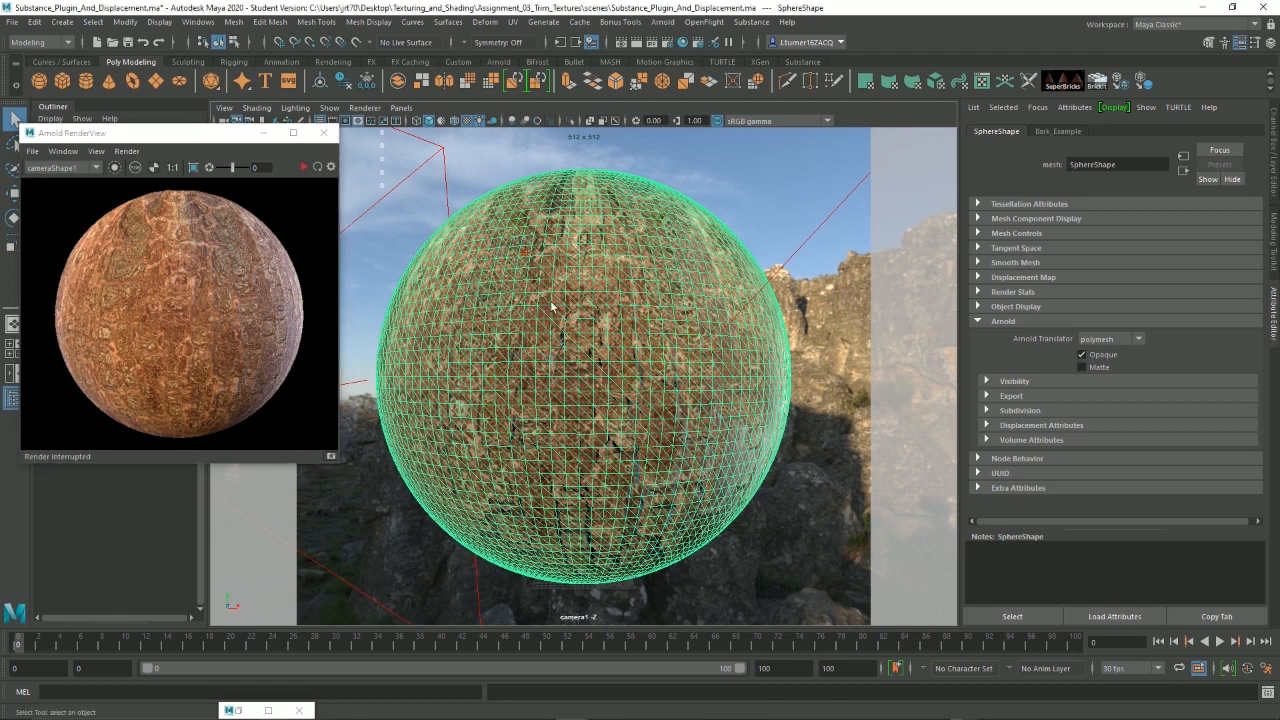
# Step: Restore the Hypershade and select the place2dTexture7 node that drives all the bark maps, repositioning it in the graph
pyautogui.click(237, 712)
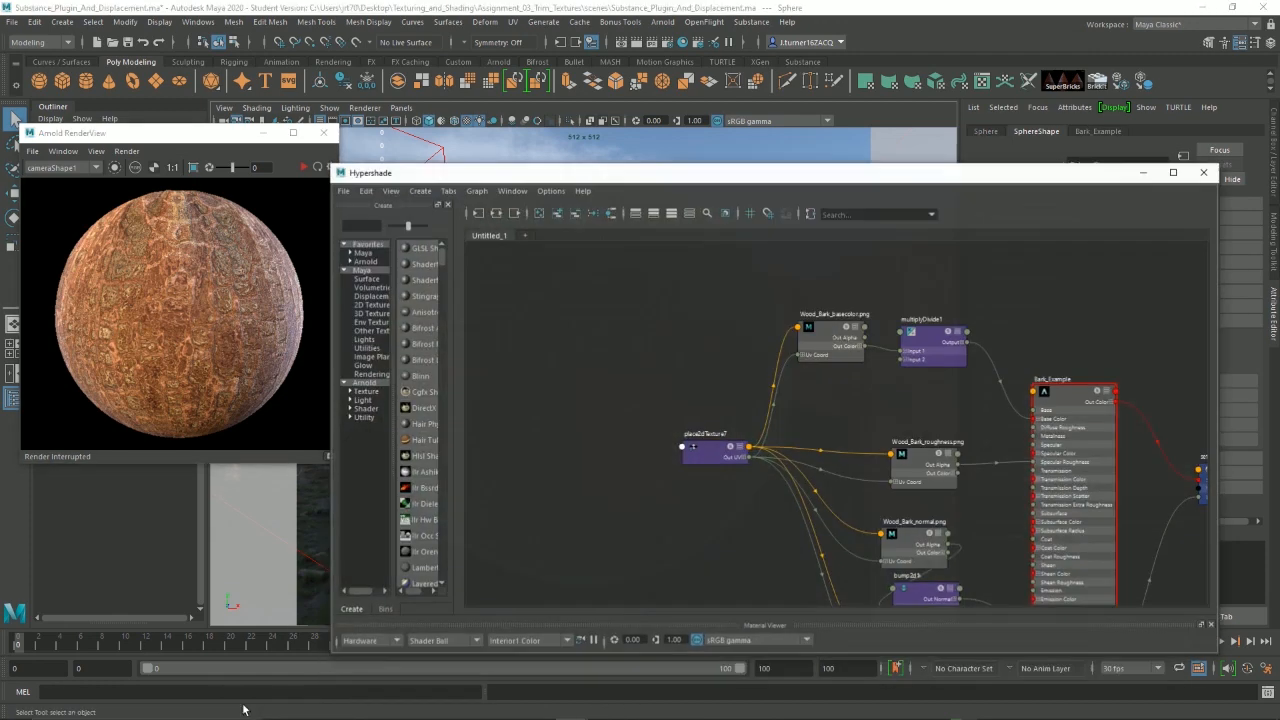
pyautogui.keyDown('alt'); pyautogui.moveTo(726, 492); pyautogui.dragTo(567, 443, button='middle'); pyautogui.keyUp('alt')
pyautogui.scroll(3, 720, 436)
pyautogui.scroll(-5, 720, 436)
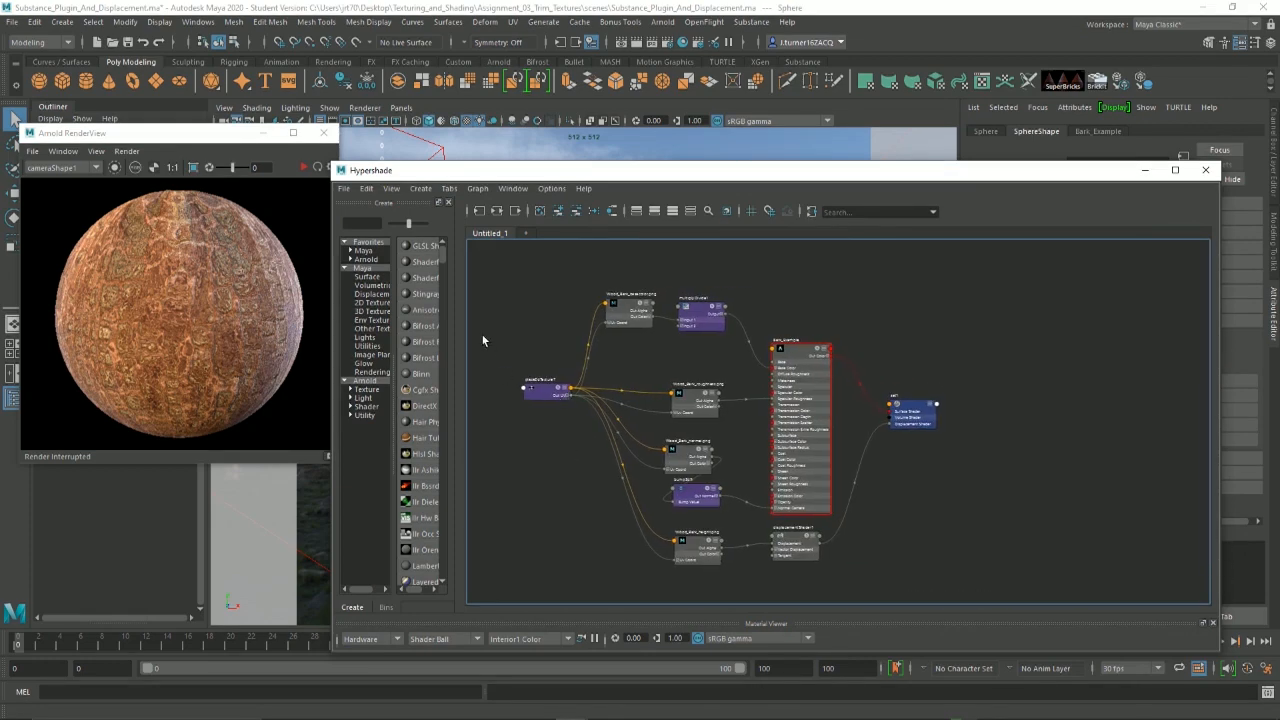
pyautogui.moveTo(546, 397); pyautogui.dragTo(546, 462)
pyautogui.keyDown('alt'); pyautogui.moveTo(545, 462); pyautogui.dragTo(629, 426, button='middle'); pyautogui.keyUp('alt')
pyautogui.scroll(3, 628, 445)
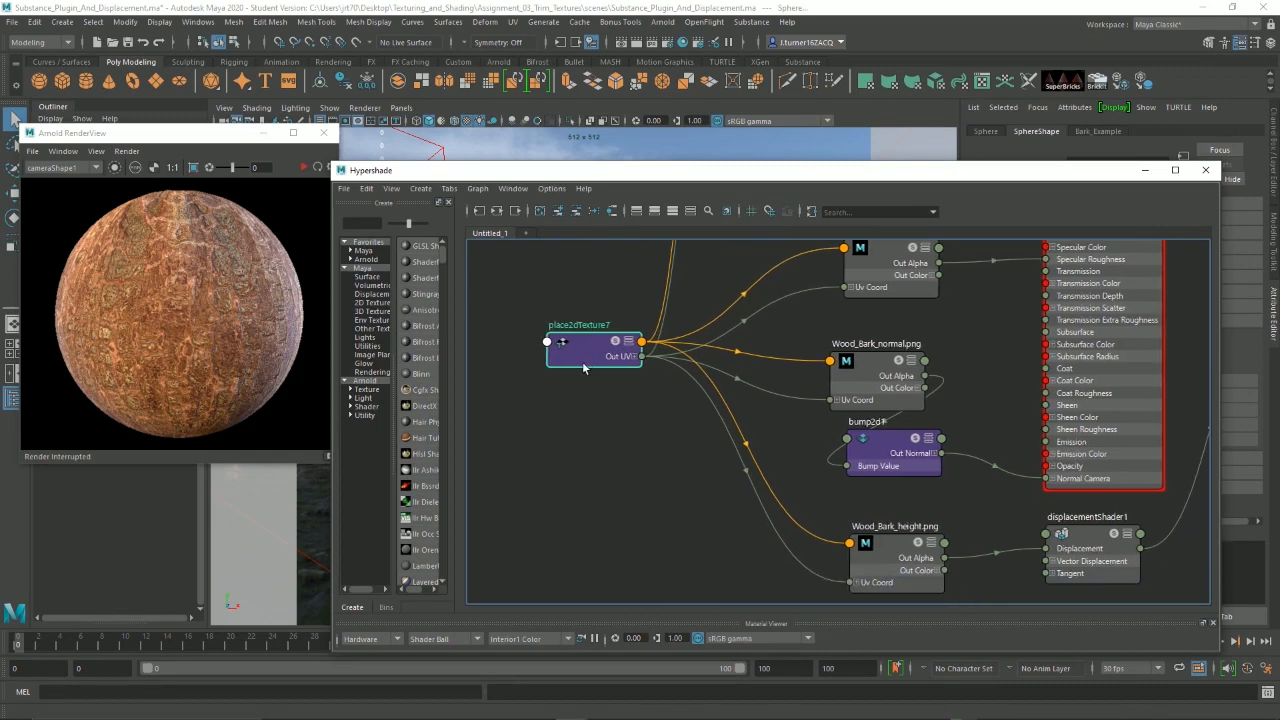
pyautogui.moveTo(510, 435); pyautogui.dragTo(602, 290)
# Step: Arrange the Hypershade and render windows clear of the sphere, and set place2dTexture7's Repeat UV to 2 by 2
pyautogui.moveTo(855, 179)
pyautogui.mouseDown()
pyautogui.moveTo(757, 280)
pyautogui.moveTo(620, 372)
pyautogui.mouseUp()
pyautogui.moveTo(178, 134); pyautogui.dragTo(176, 46)
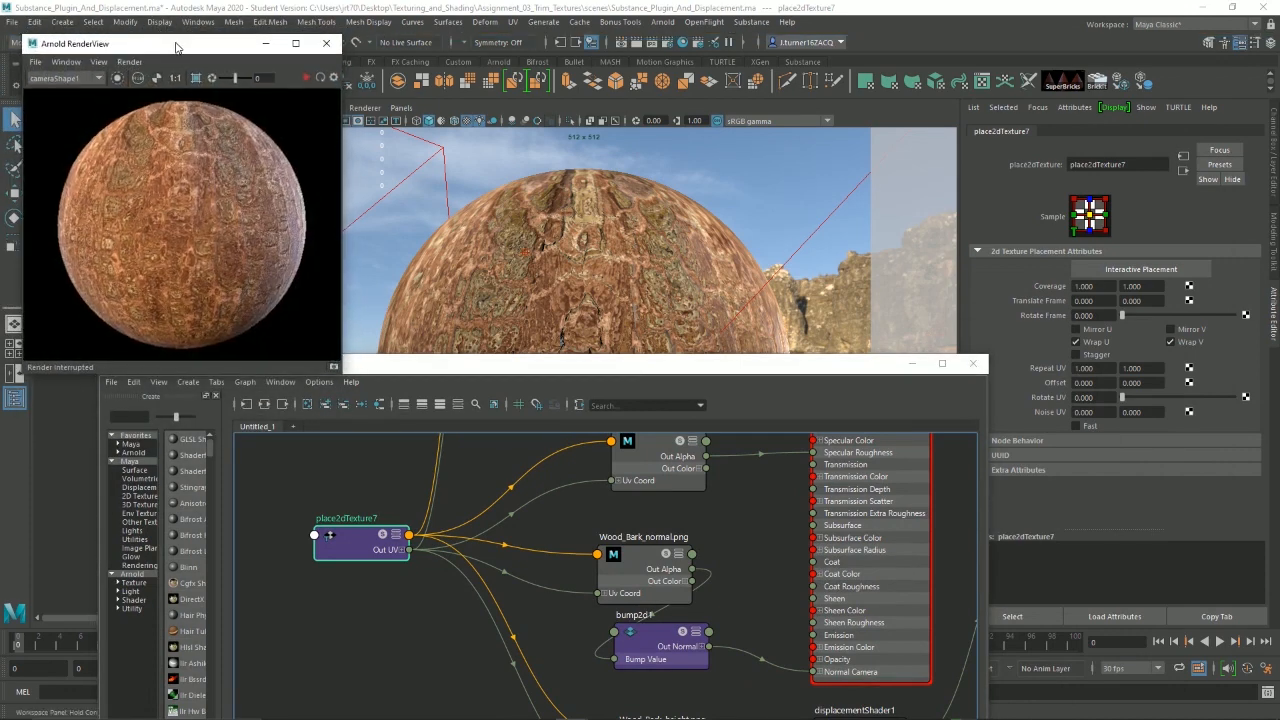
pyautogui.click(1089, 368)
pyautogui.write('3')
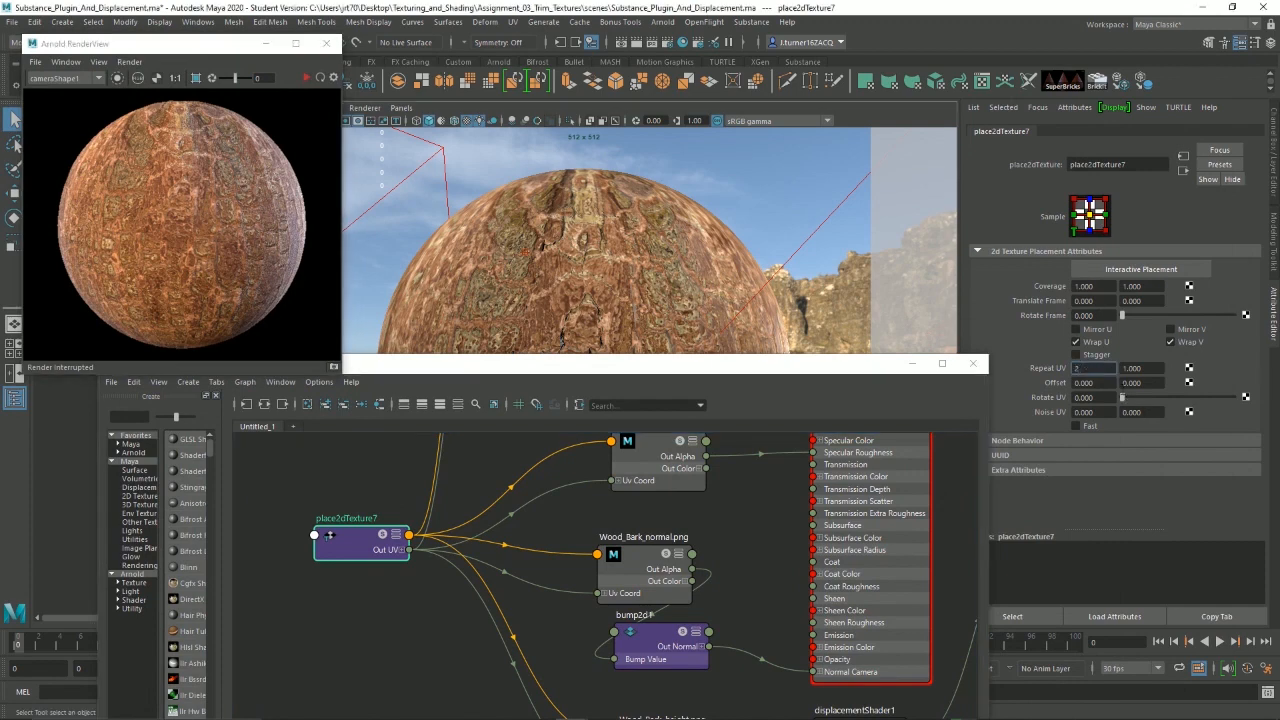
pyautogui.click(1149, 369)
pyautogui.write('2')
pyautogui.press('Return')
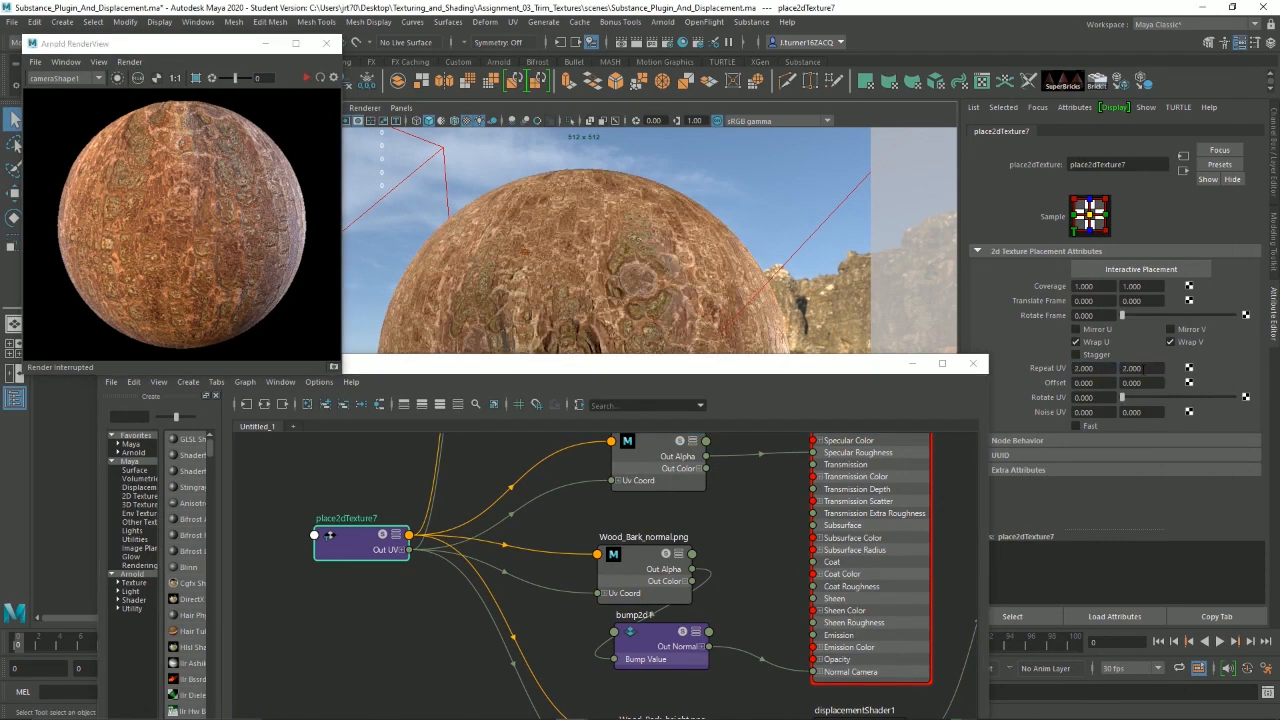
# Step: Uncover the sphere in the viewport and re-render it to check the new bark tiling
pyautogui.moveTo(714, 366); pyautogui.dragTo(562, 522)
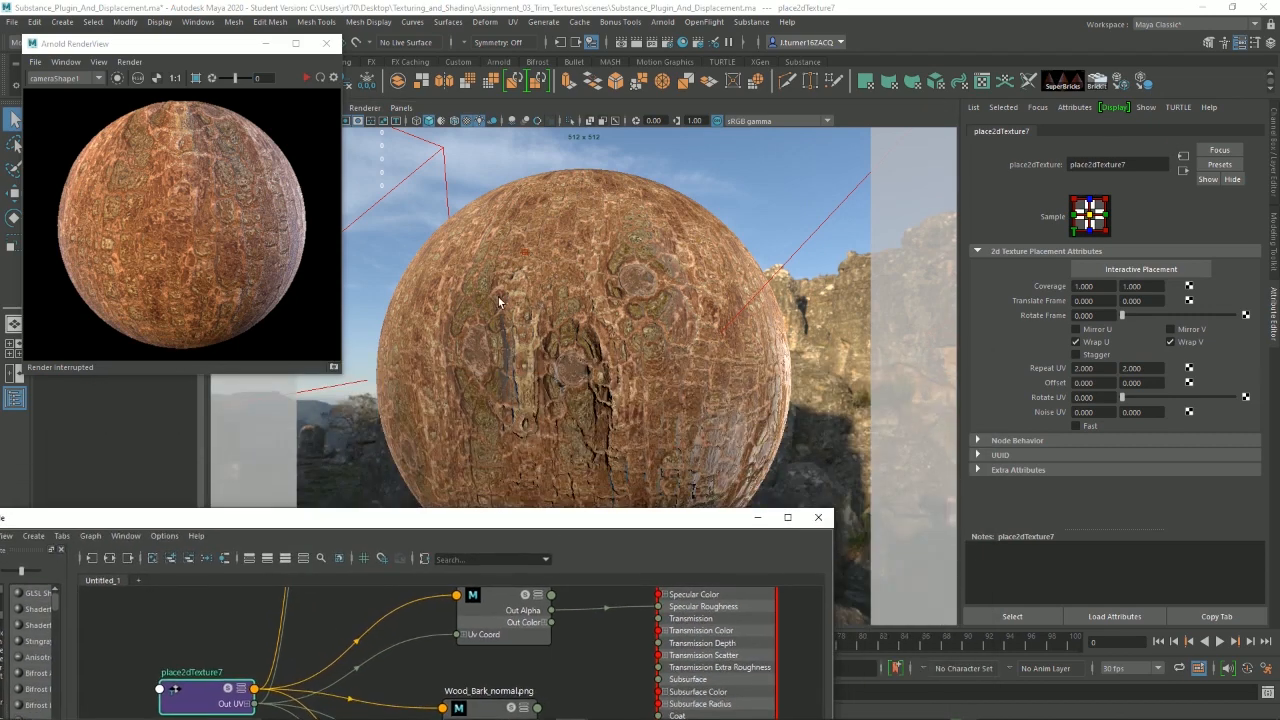
pyautogui.click(306, 77)
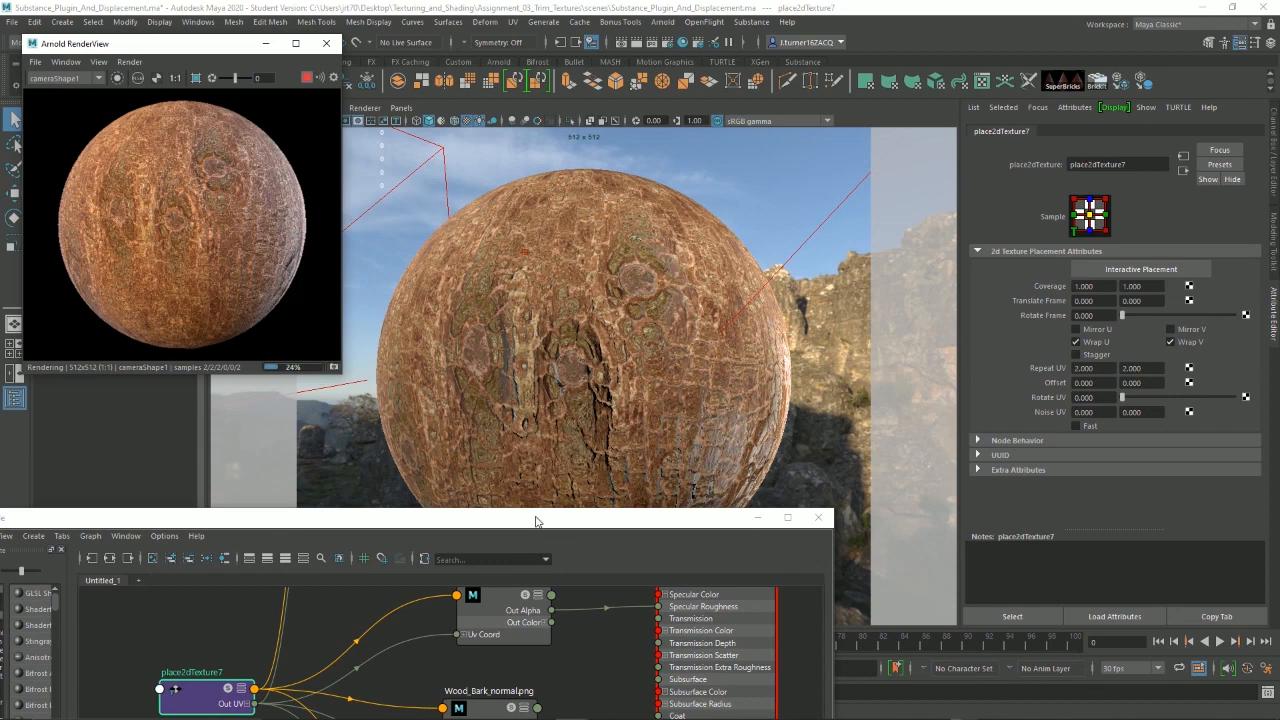
pyautogui.moveTo(535, 521); pyautogui.dragTo(640, 405)
# Step: Show the whole shading network in the Hypershade and select the multiplyDivide1 node on the base color branch
pyautogui.click(638, 346)
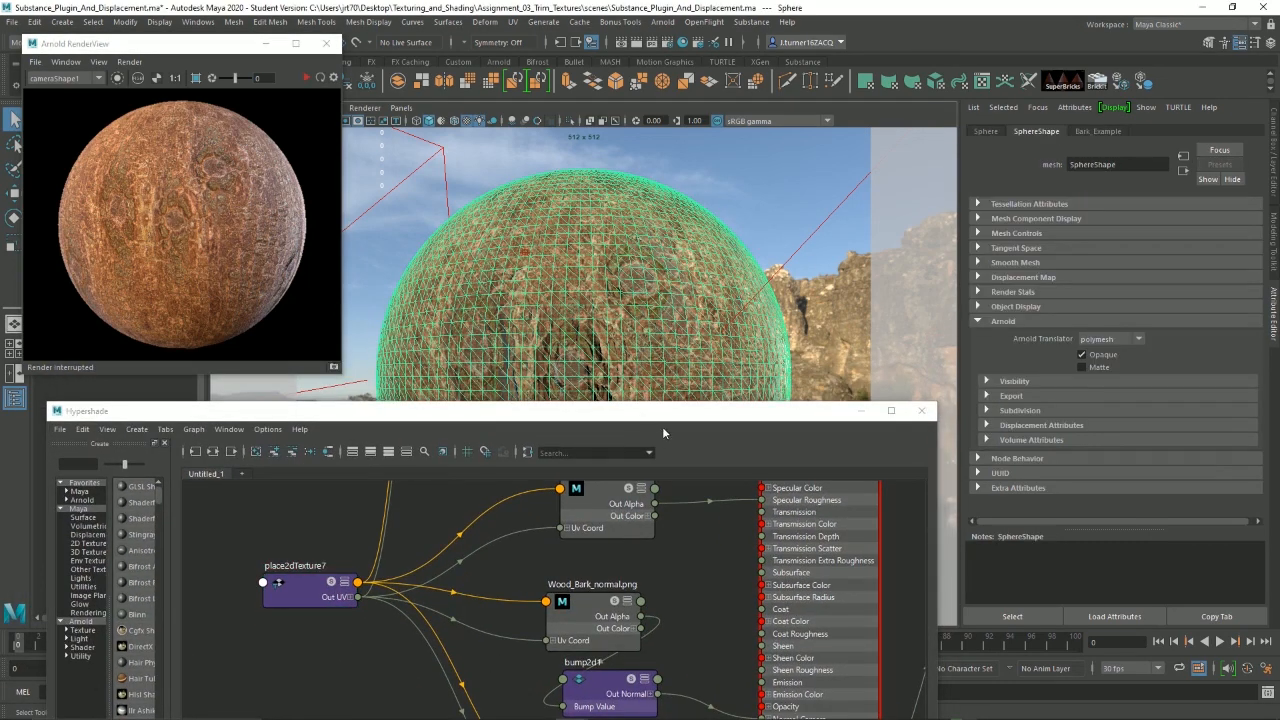
pyautogui.press('a')
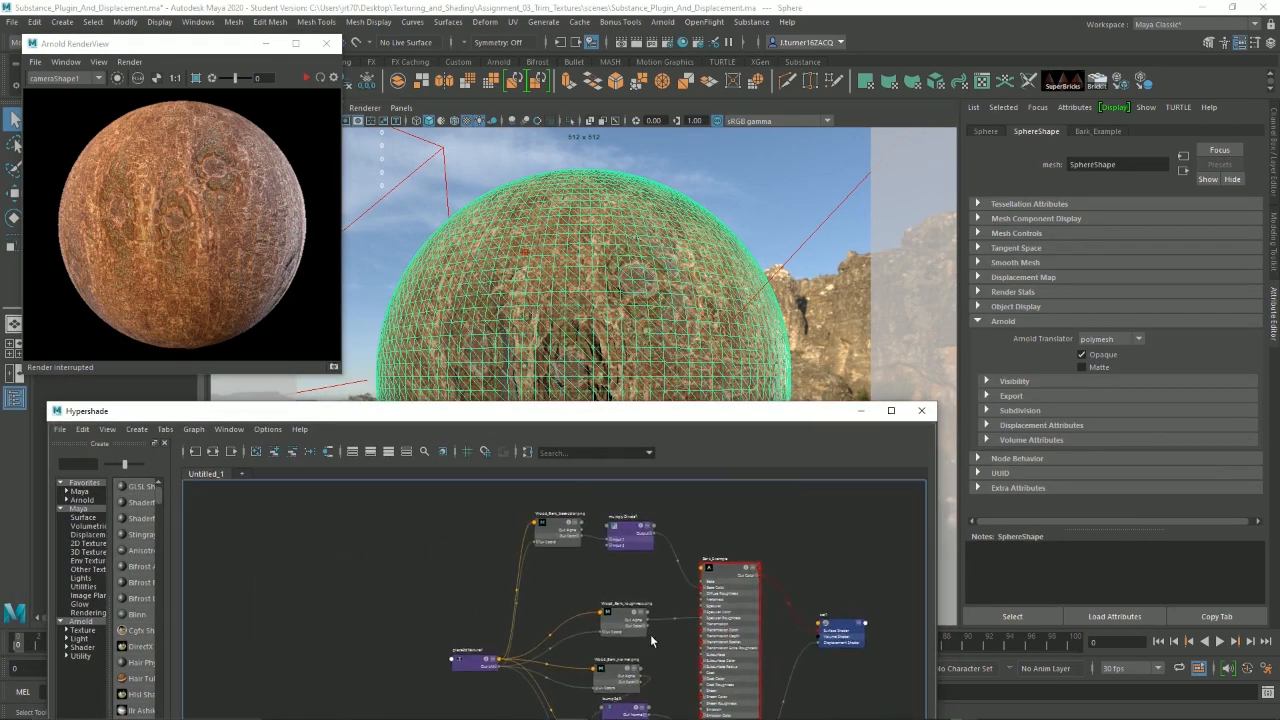
pyautogui.click(623, 542)
pyautogui.moveTo(624, 542); pyautogui.dragTo(630, 540)
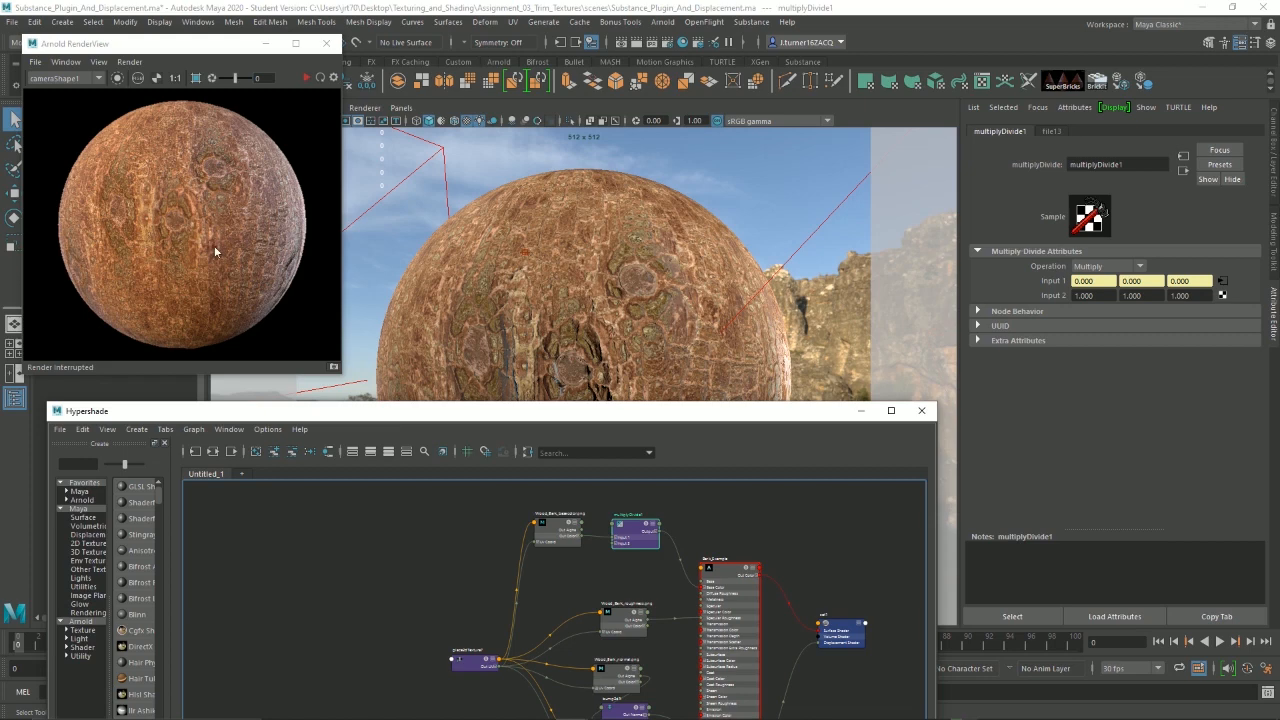
# Step: Examine the rendered bark up close, then view the sphere and its surrounding lights from a wider angle in the viewport
pyautogui.scroll(4, 197, 217)
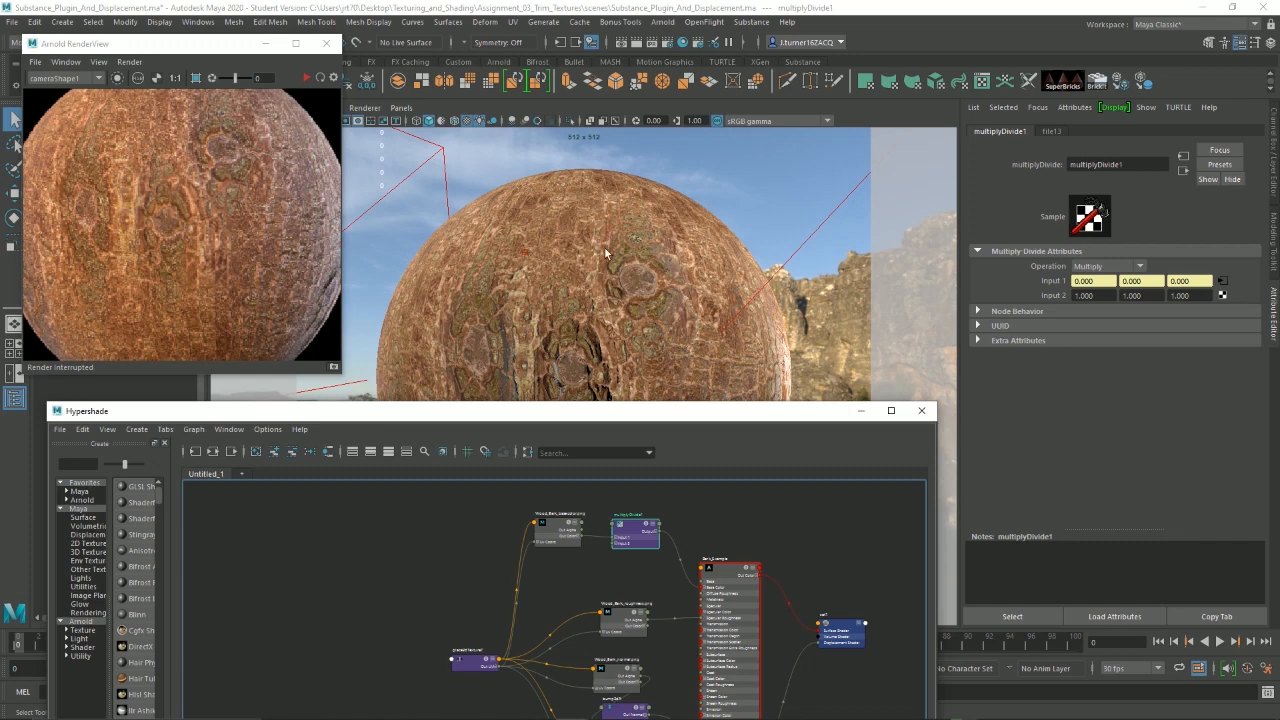
pyautogui.press('space')
pyautogui.moveTo(603, 261); pyautogui.dragTo(633, 350)
pyautogui.scroll(-3, 634, 262)
pyautogui.keyDown('alt'); pyautogui.moveTo(633, 350); pyautogui.dragTo(641, 269, button='middle'); pyautogui.keyUp('alt')
pyautogui.keyDown('alt'); pyautogui.moveTo(569, 282); pyautogui.dragTo(711, 264); pyautogui.keyUp('alt')
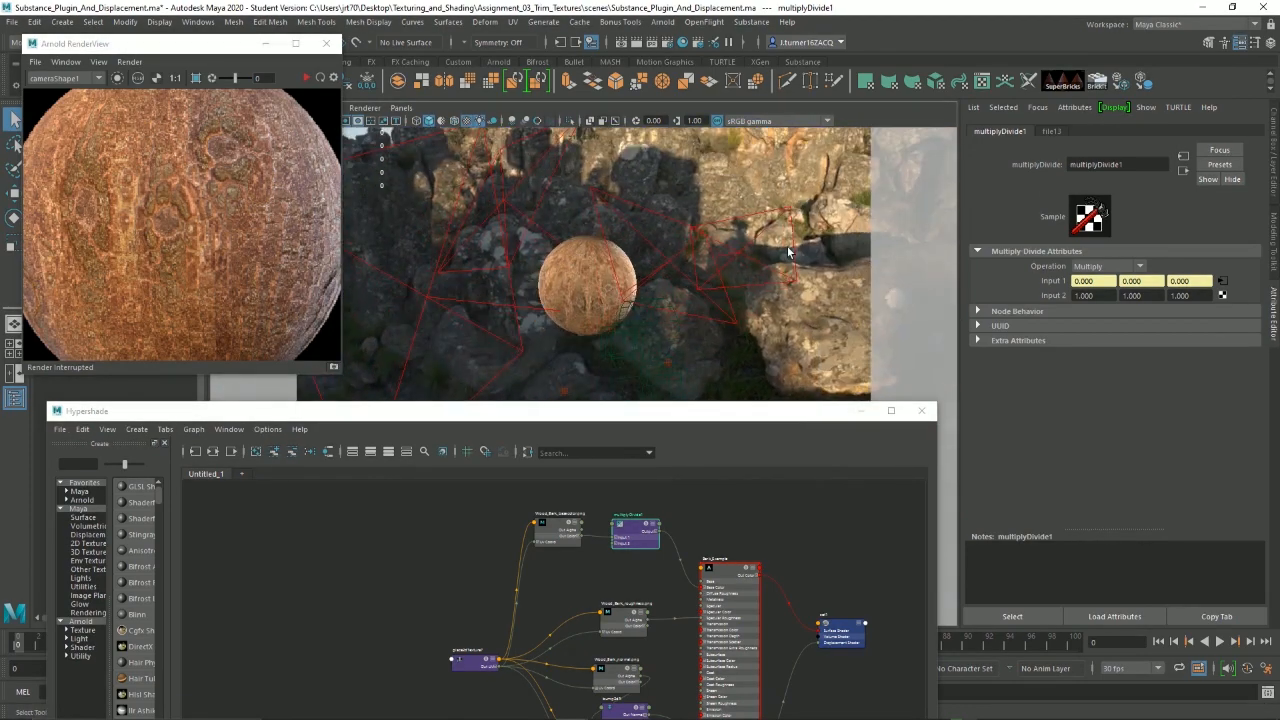
# Step: Connect a new File texture to Input 2 of multiplyDivide1 and load Wood_Bark_ao.png from the Bark_Maps_Tut folder
pyautogui.click(1221, 296)
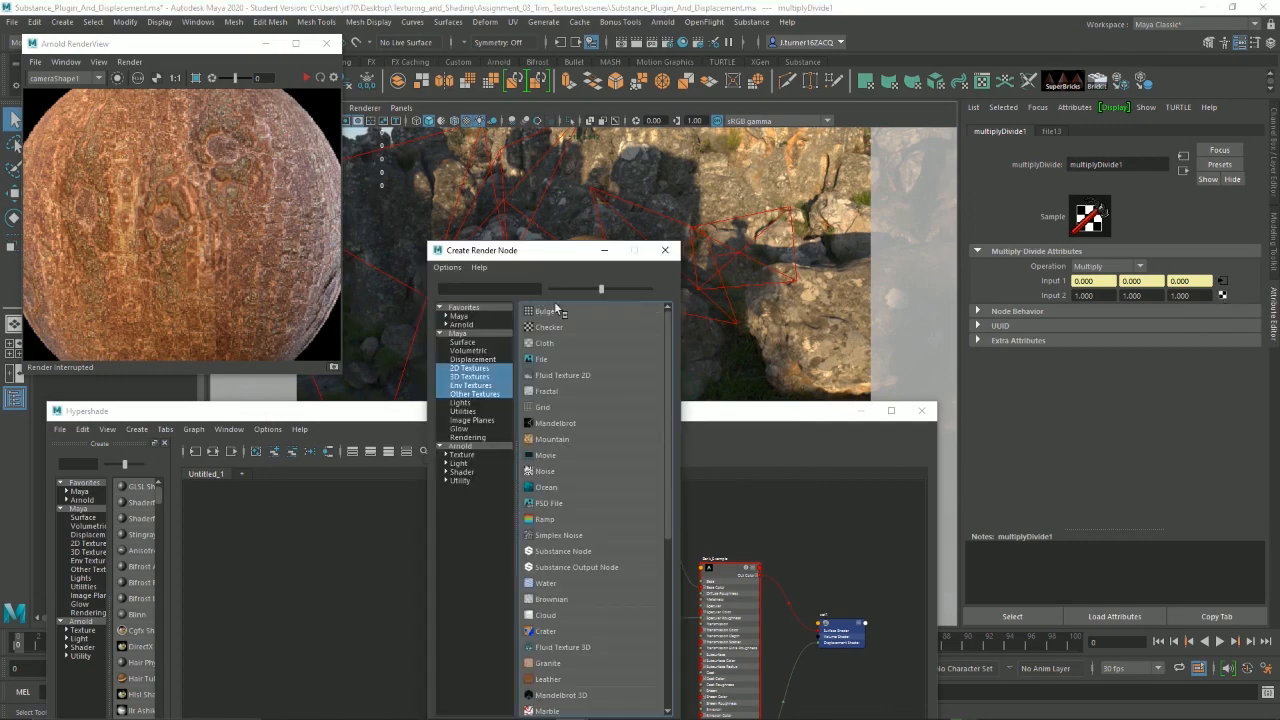
pyautogui.click(550, 369)
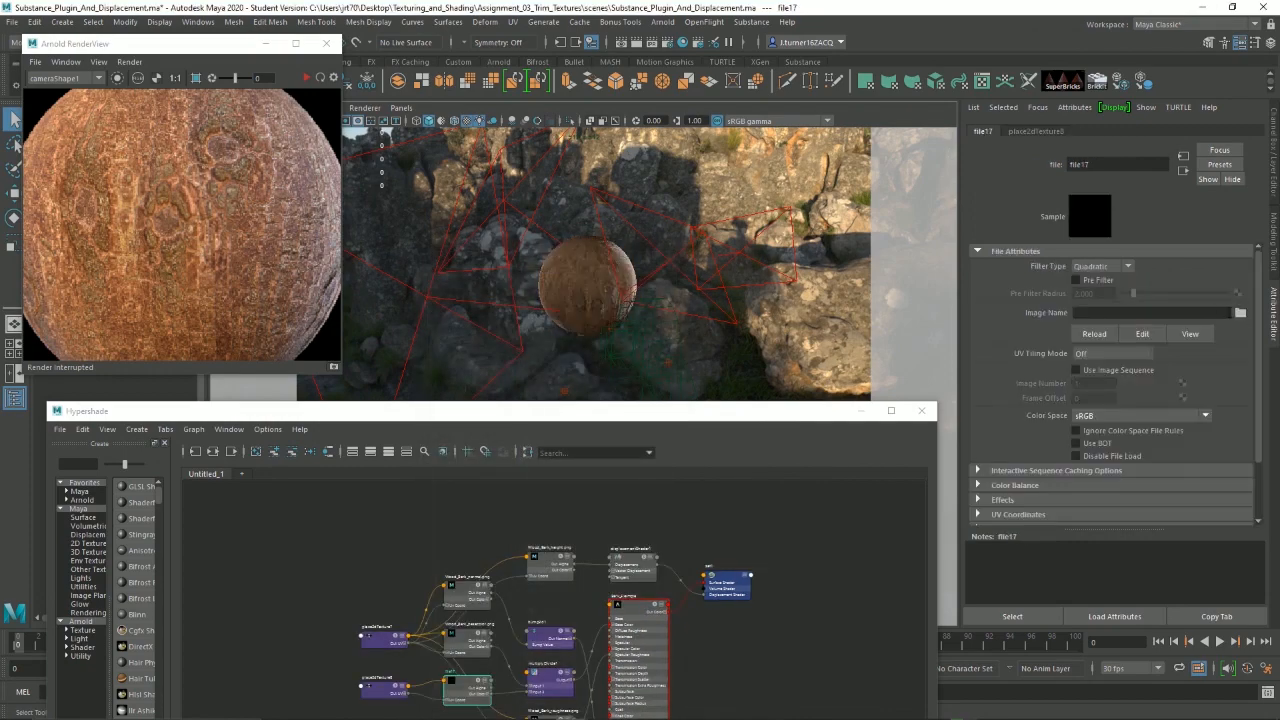
pyautogui.click(1240, 312)
pyautogui.click(350, 297)
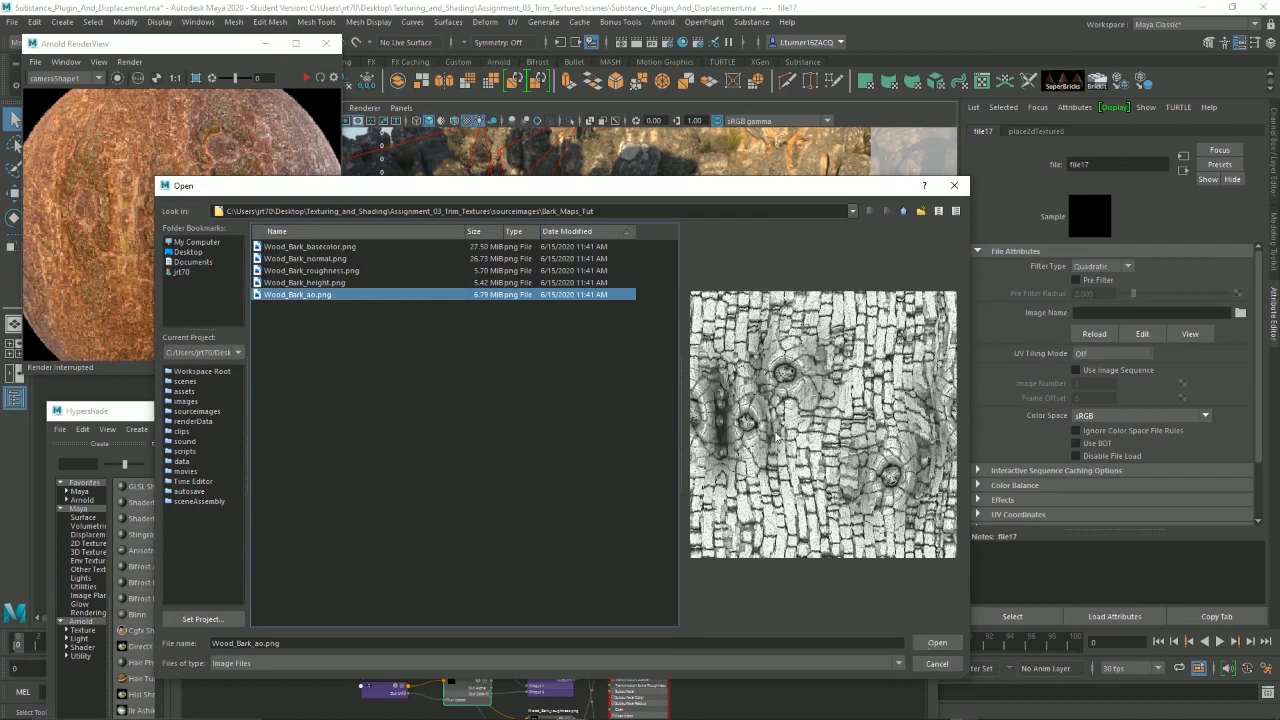
pyautogui.click(937, 642)
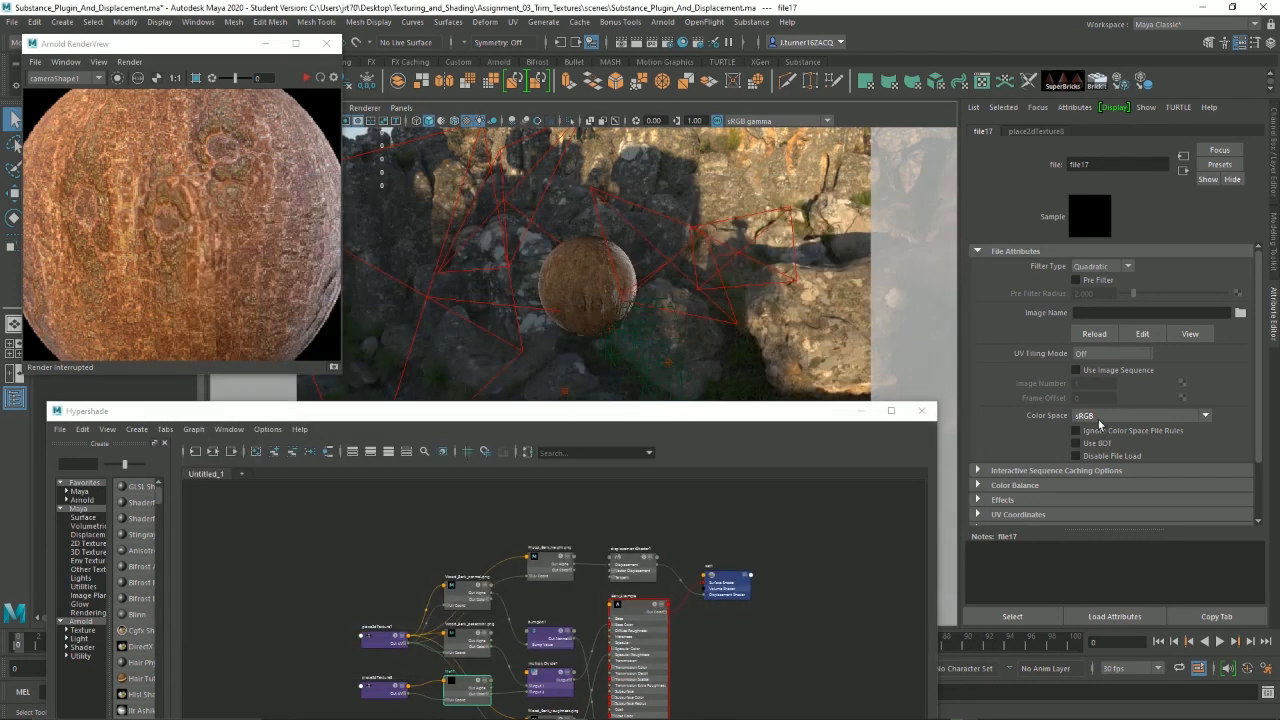
# Step: Set the ambient occlusion texture's Color Space to Raw and turn on Alpha Is Luminance in its Color Balance settings
pyautogui.click(1090, 416)
pyautogui.click(1074, 427)
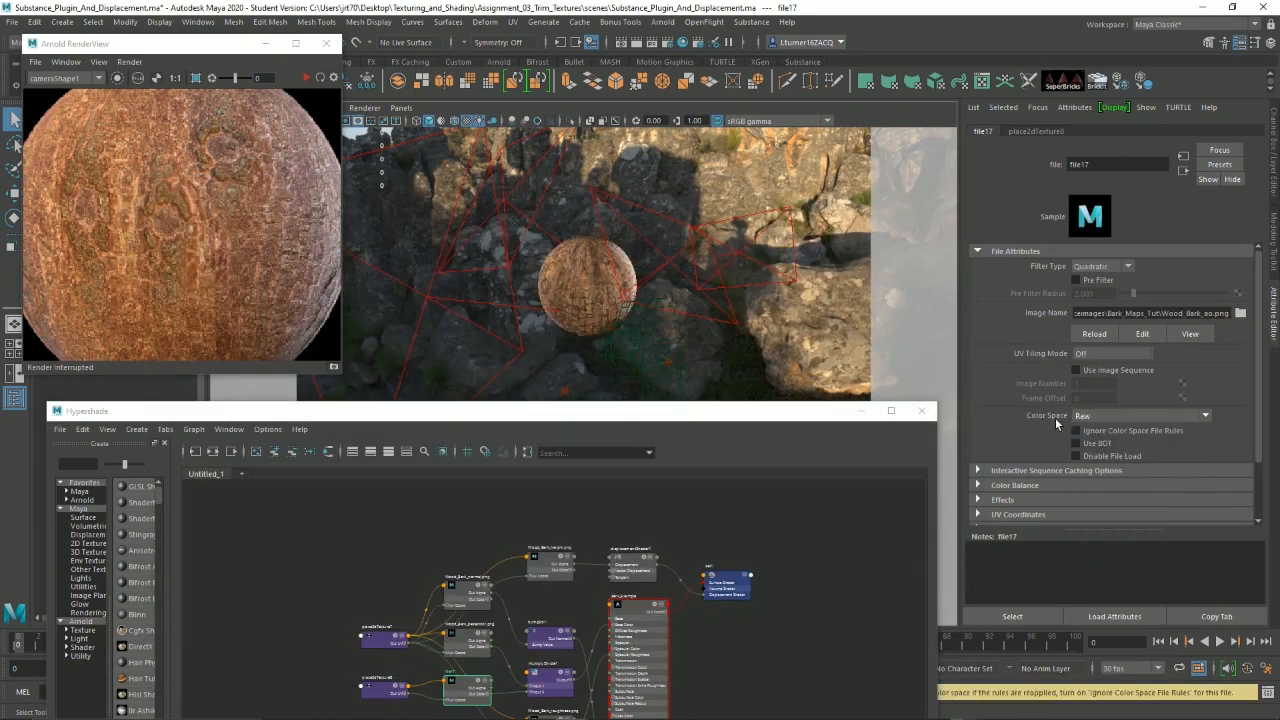
pyautogui.scroll(-2, 1055, 417)
pyautogui.click(1016, 447)
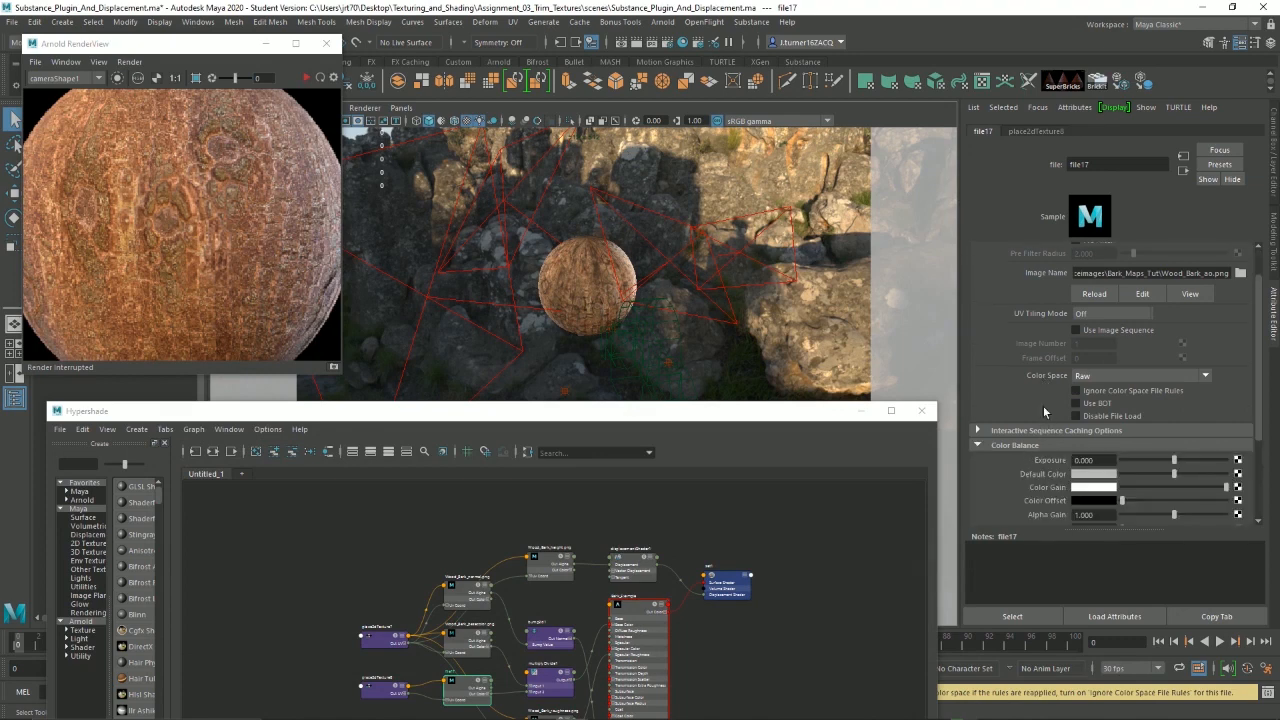
pyautogui.scroll(-4, 1043, 405)
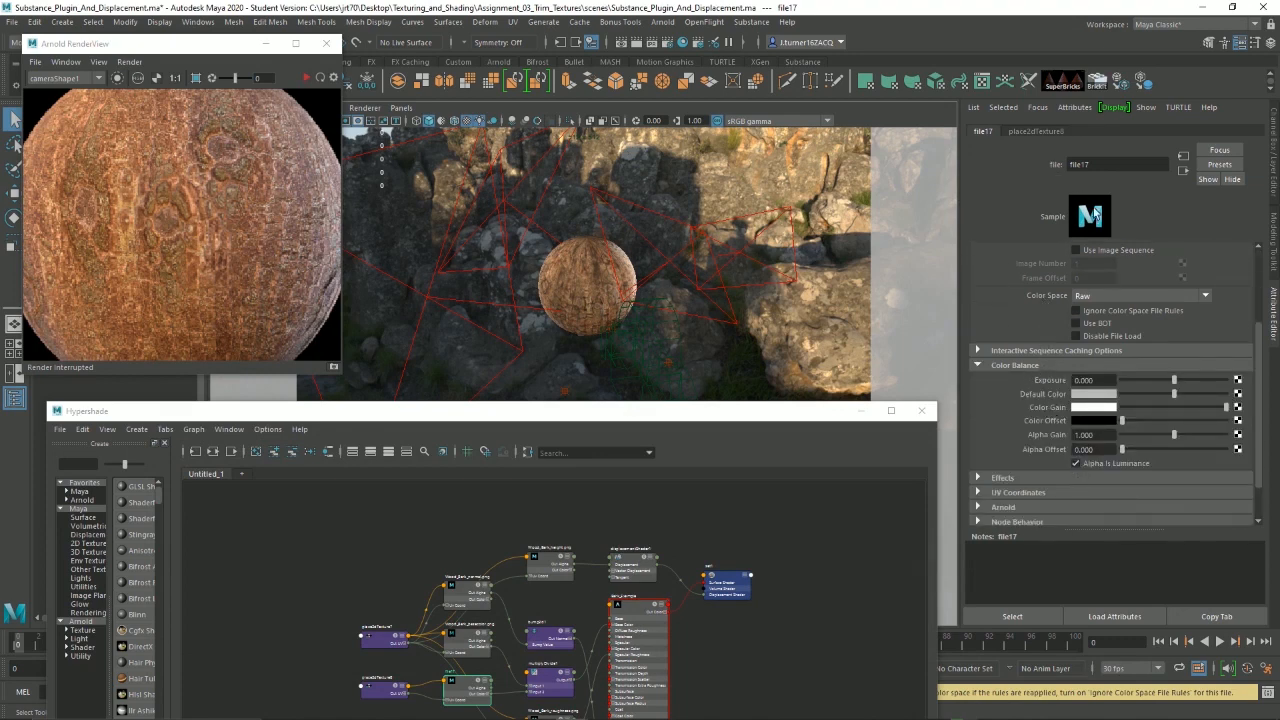
# Step: Follow the output connections to the Bark_Example material's attributes and examine the sphere in the viewport
pyautogui.click(1183, 171)
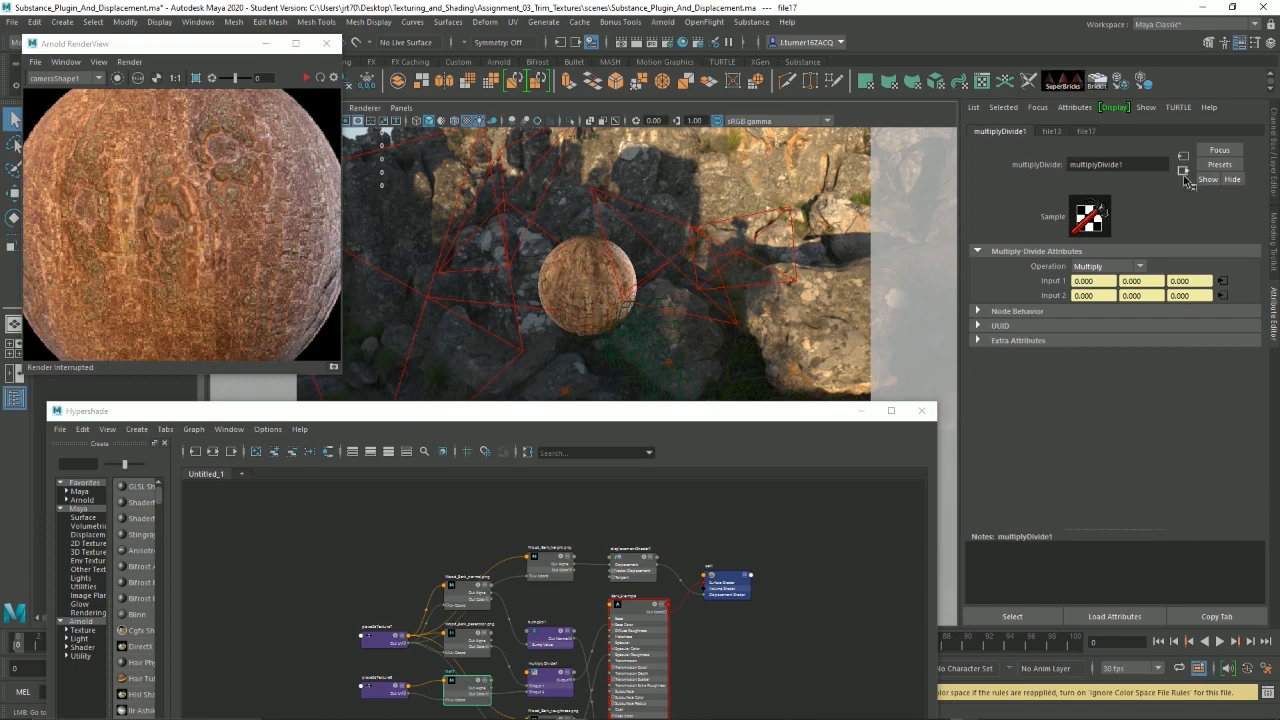
pyautogui.click(1183, 171)
pyautogui.scroll(4, 573, 304)
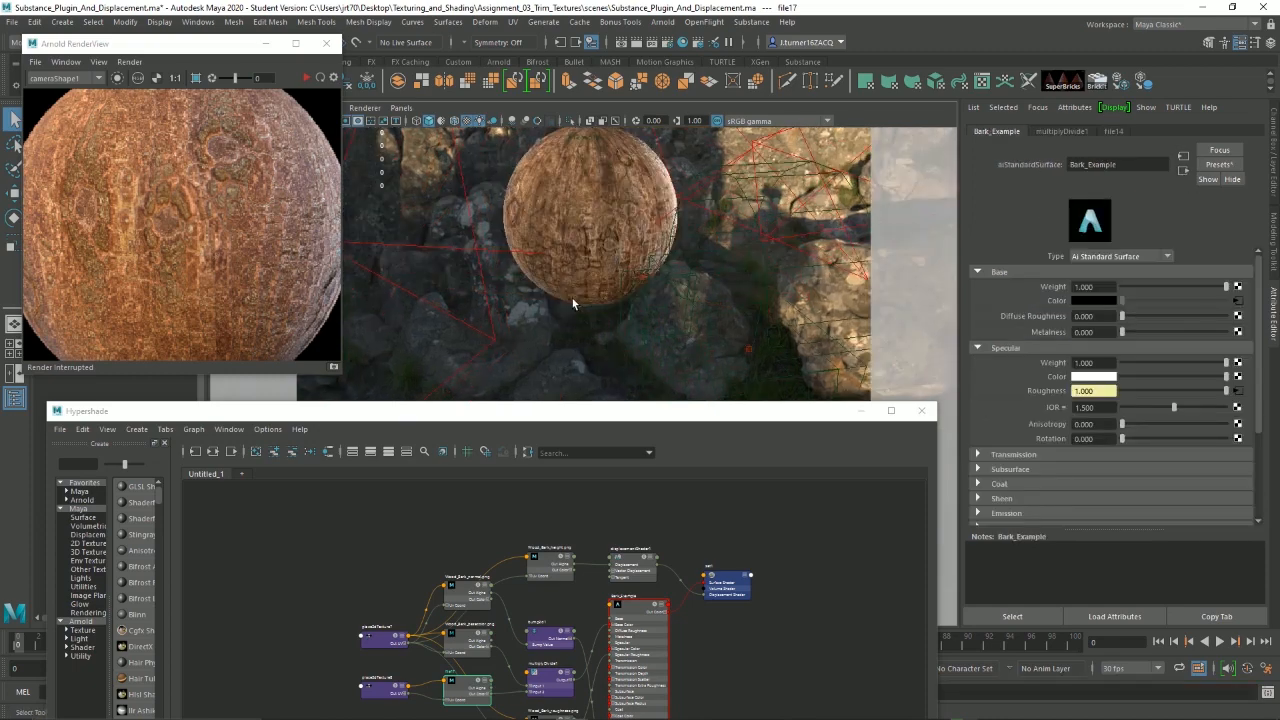
pyautogui.keyDown('alt'); pyautogui.moveTo(605, 284); pyautogui.dragTo(588, 296); pyautogui.keyUp('alt')
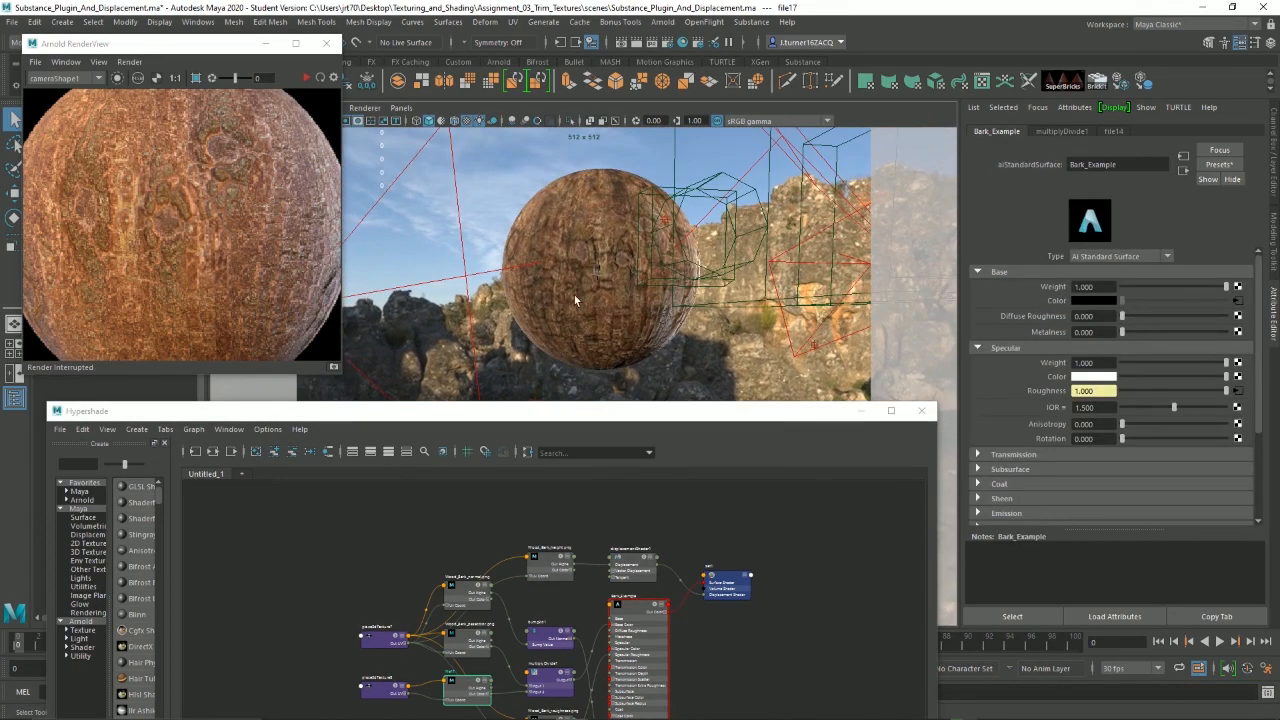
# Step: Bring the multiplyDivide1 branch into view in the Hypershade and move file17 and place2dTexture8 lower in the network
pyautogui.moveTo(506, 415); pyautogui.dragTo(665, 353)
pyautogui.scroll(-3, 532, 526)
pyautogui.scroll(3, 535, 479)
pyautogui.scroll(4, 535, 479)
pyautogui.keyDown('alt'); pyautogui.moveTo(551, 497); pyautogui.dragTo(548, 430, button='middle'); pyautogui.keyUp('alt')
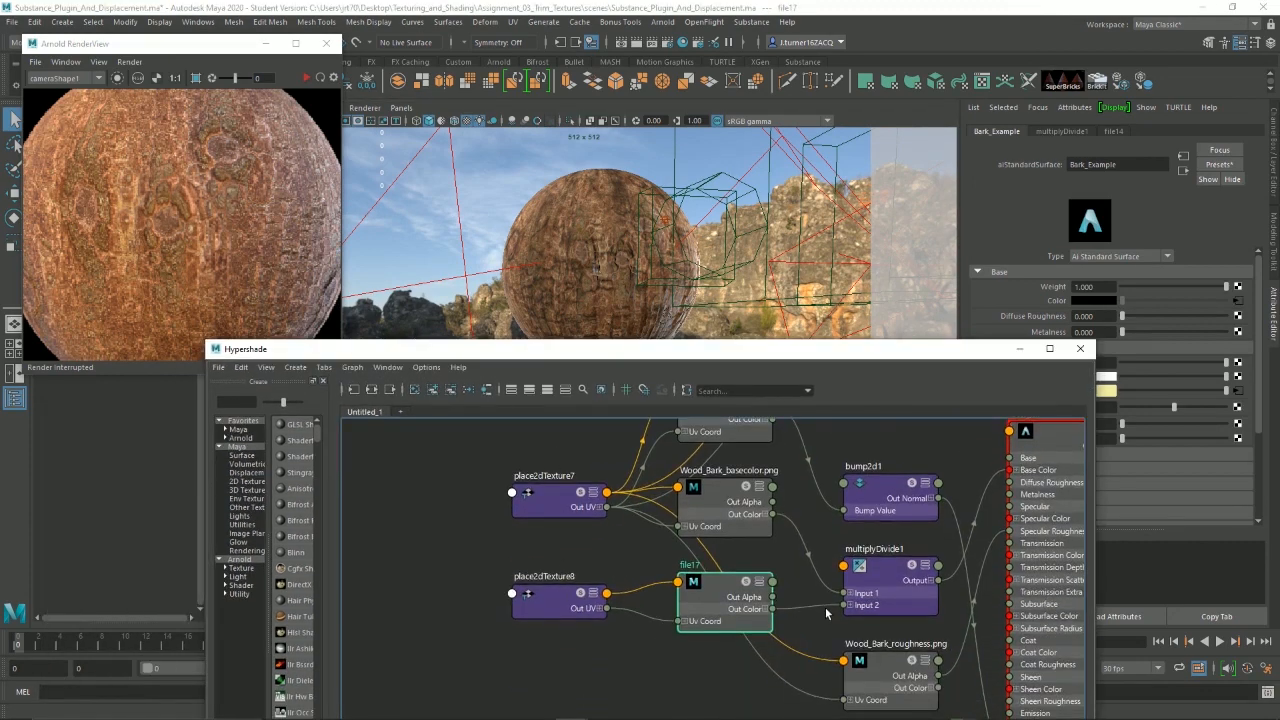
pyautogui.keyDown('alt'); pyautogui.moveTo(735, 546); pyautogui.dragTo(701, 530, button='middle'); pyautogui.keyUp('alt')
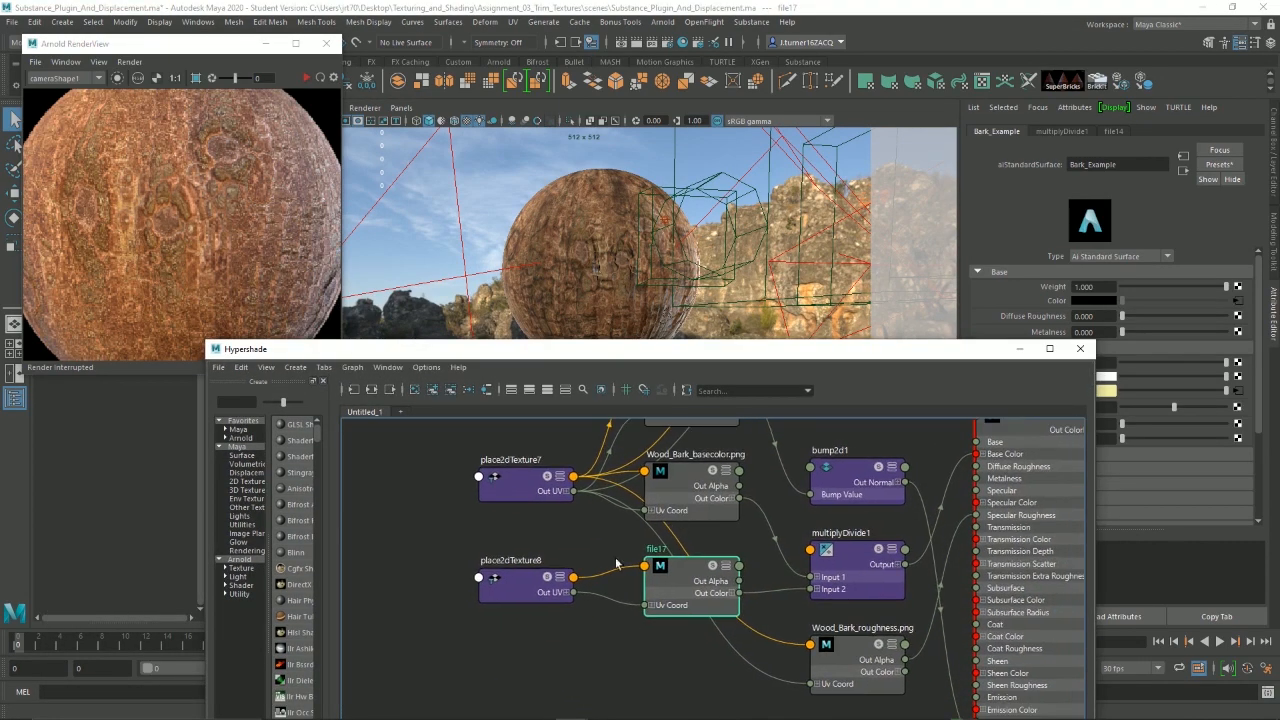
pyautogui.moveTo(521, 562); pyautogui.dragTo(511, 612)
# Step: Set place2dTexture8's Repeat UV to 2 by 2 to match the tiling of the other bark maps
pyautogui.moveTo(920, 358); pyautogui.dragTo(863, 359)
pyautogui.click(1088, 368)
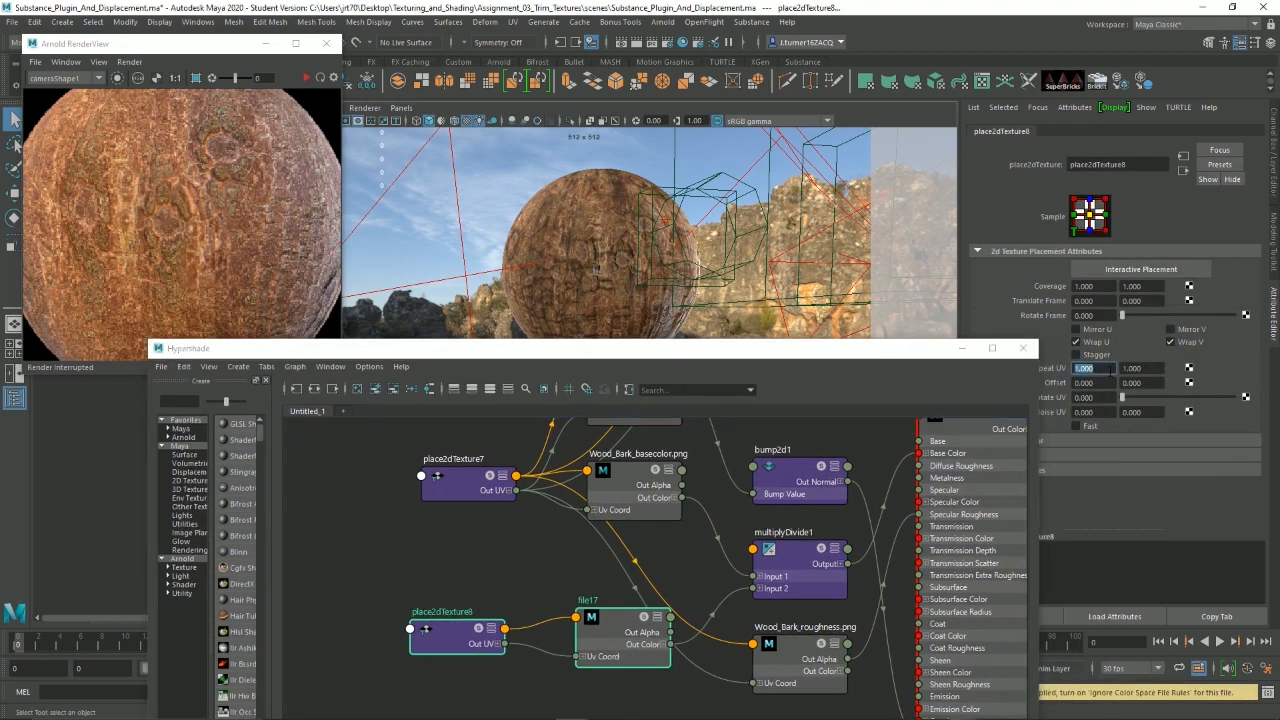
pyautogui.write('2')
pyautogui.press('Tab')
pyautogui.write('2')
pyautogui.press('Return')
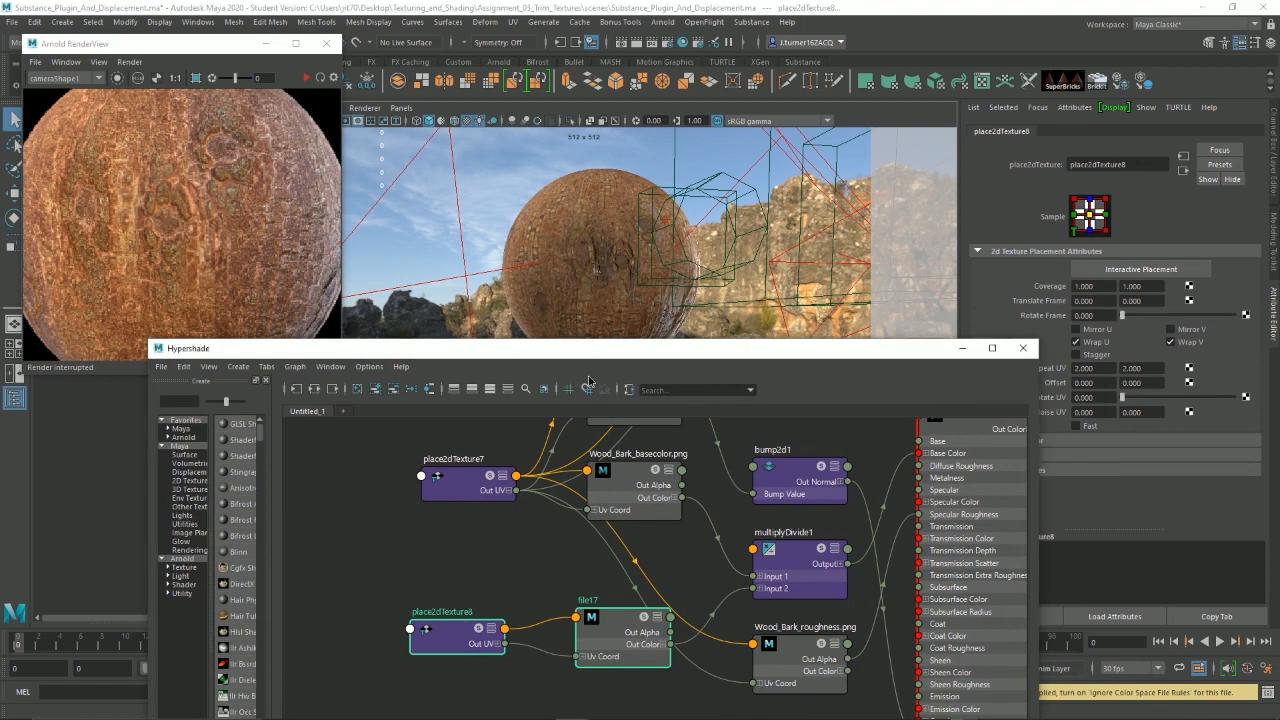
# Step: Uncover the sphere in the viewport and examine the ambient occlusion on the bark up close
pyautogui.moveTo(590, 349); pyautogui.dragTo(592, 409)
pyautogui.scroll(-4, 590, 238)
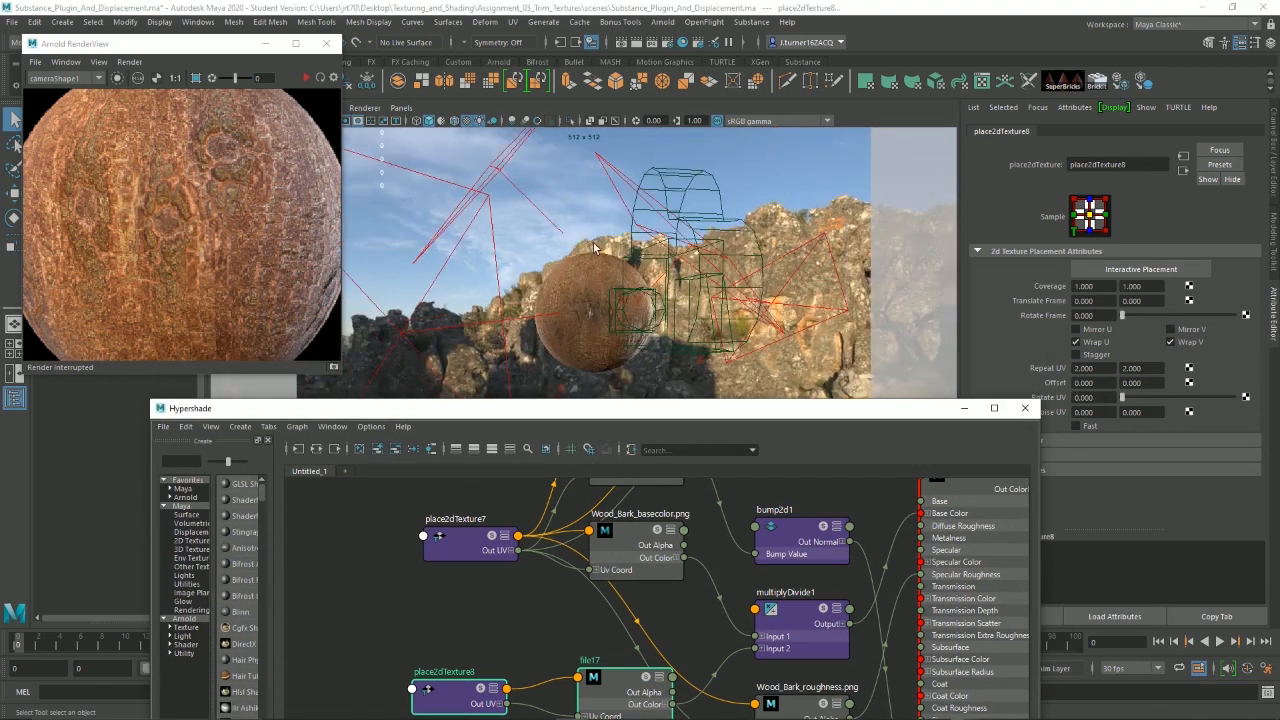
pyautogui.scroll(8, 598, 260)
pyautogui.click(638, 345)
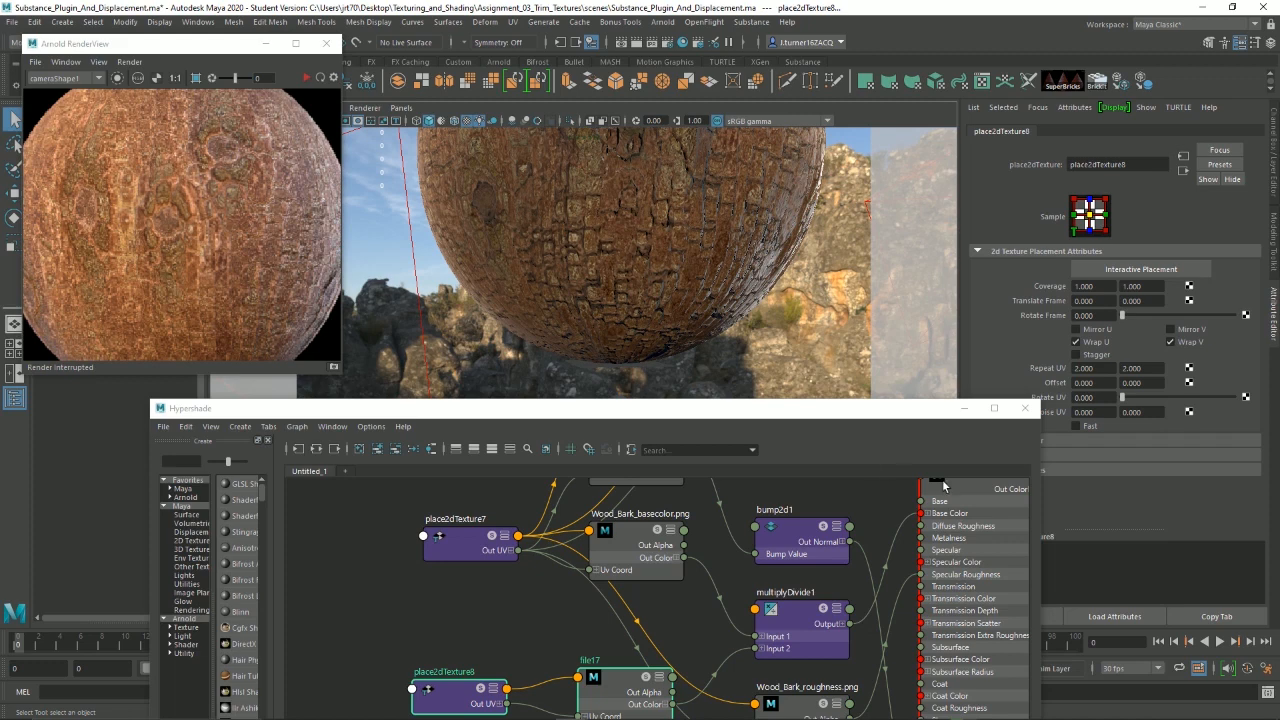
# Step: Refresh the Arnold render, store a snapshot of it, and start a new render with the ambient occlusion
pyautogui.click(320, 79)
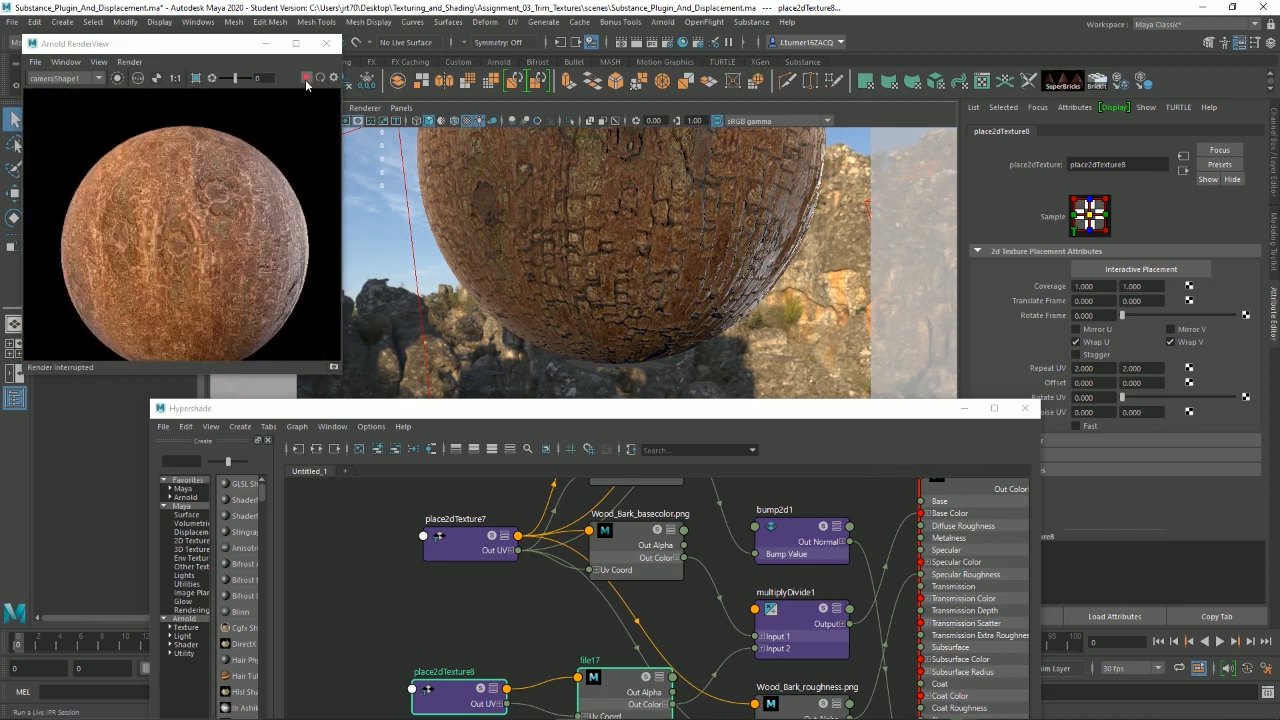
pyautogui.click(333, 367)
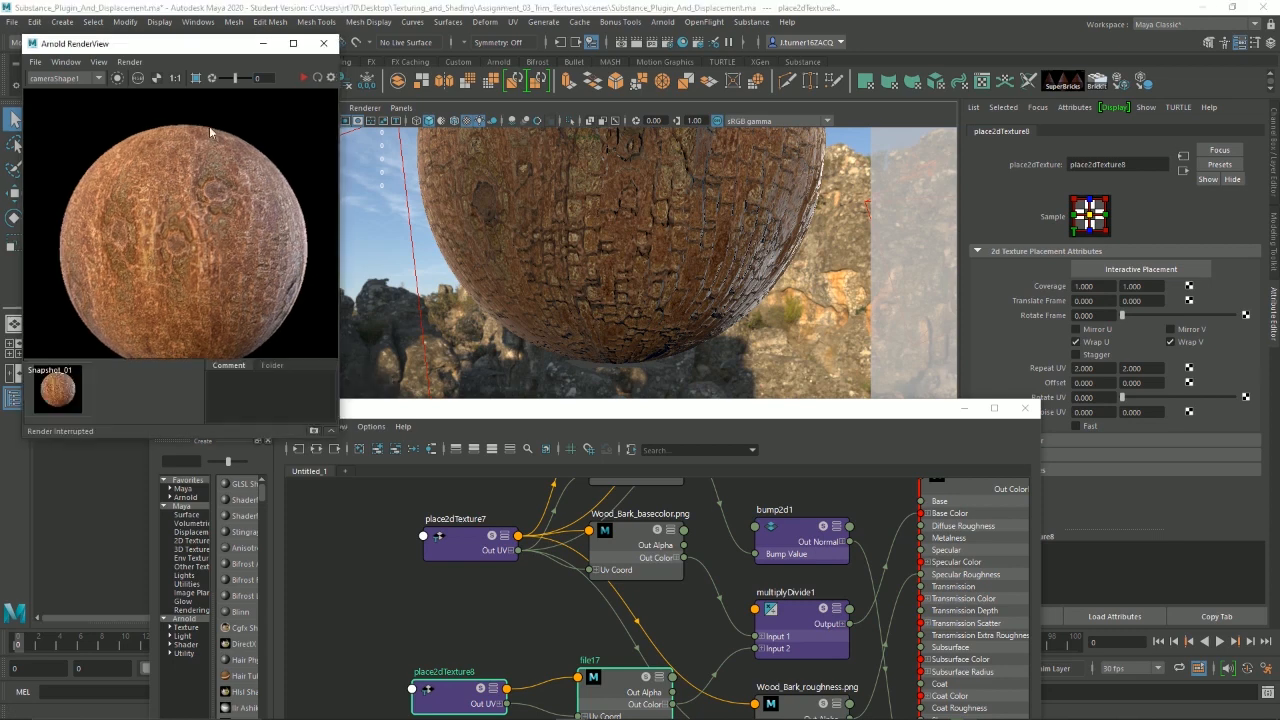
pyautogui.click(302, 78)
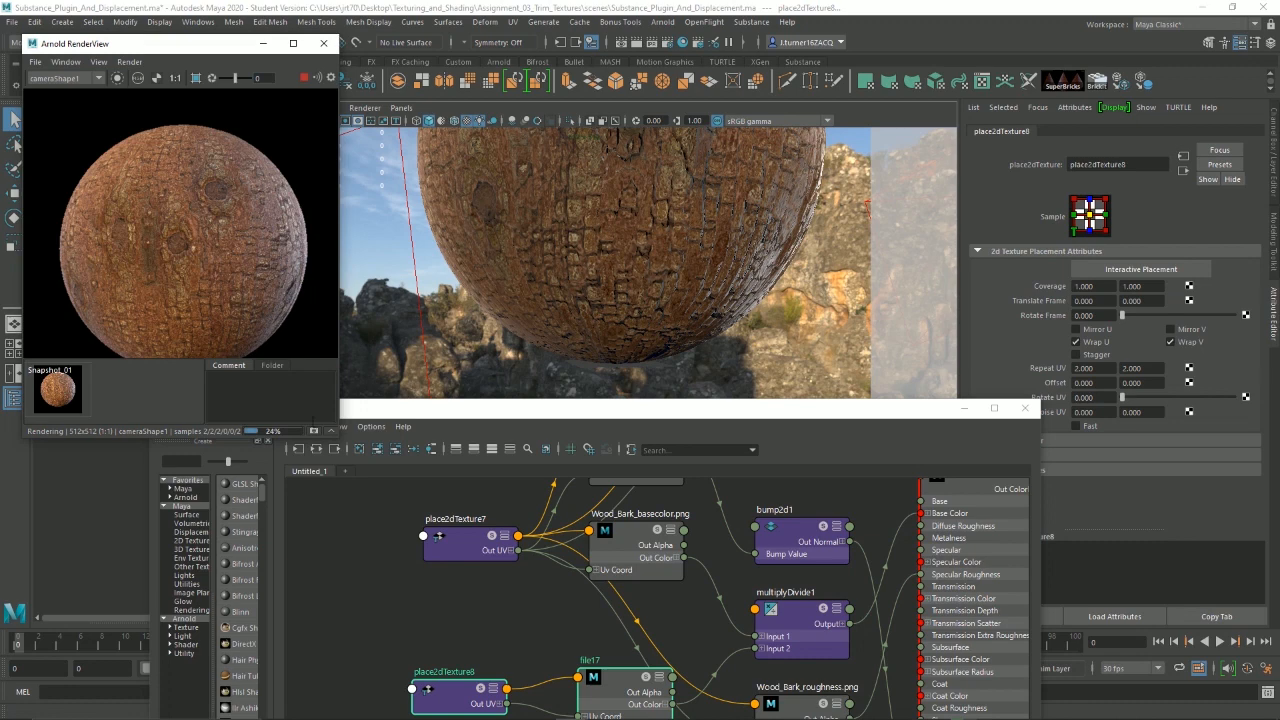
# Step: Compare the stored render snapshots with and without ambient occlusion, and stop the running render
pyautogui.click(85, 400)
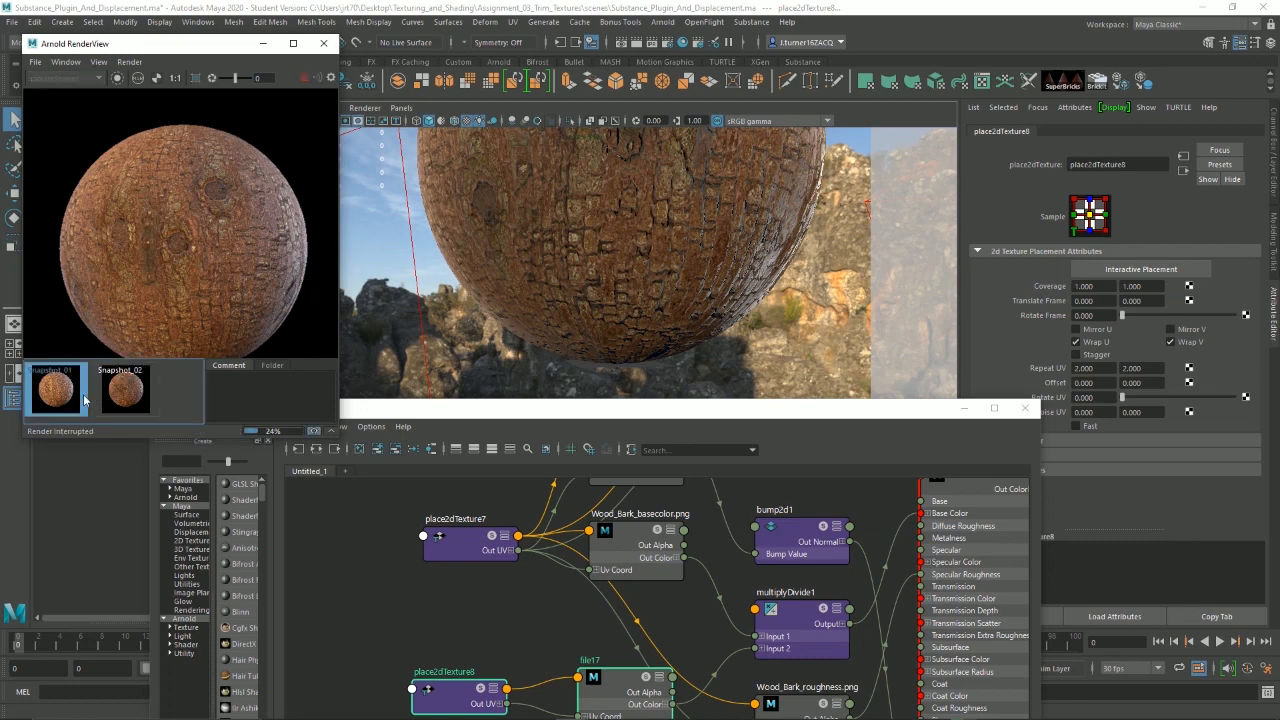
pyautogui.click(67, 399)
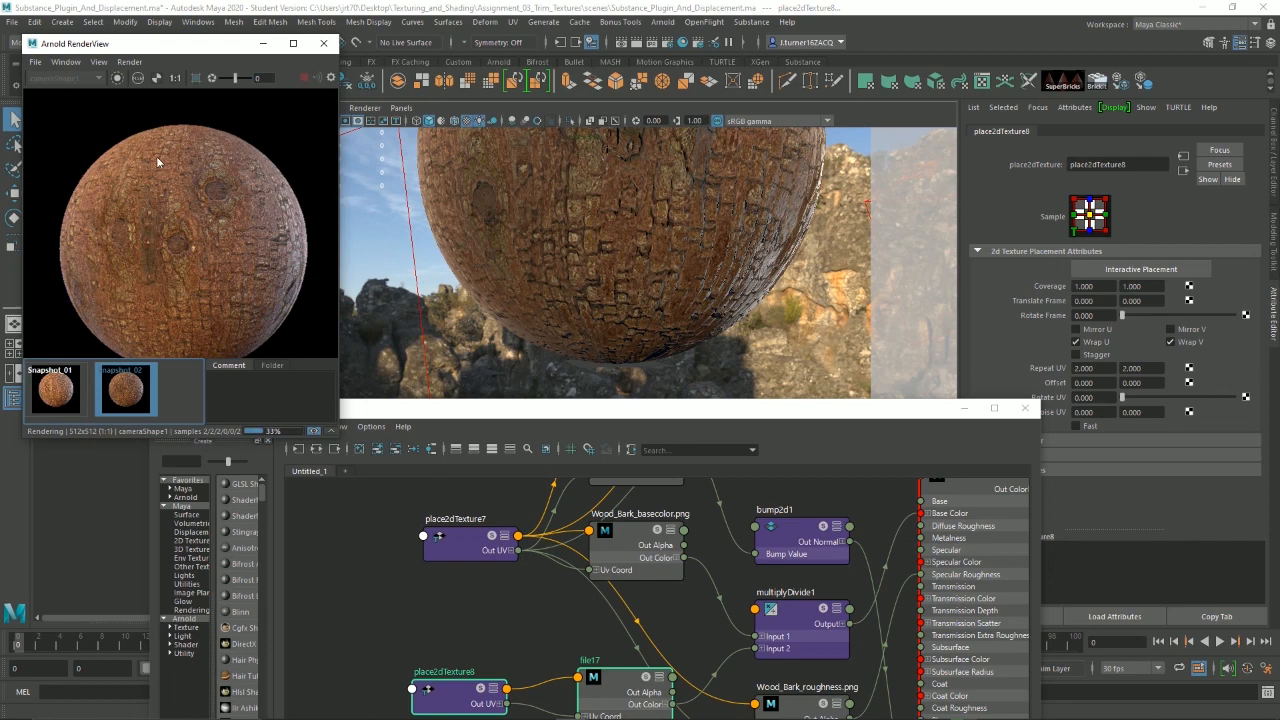
pyautogui.click(56, 388)
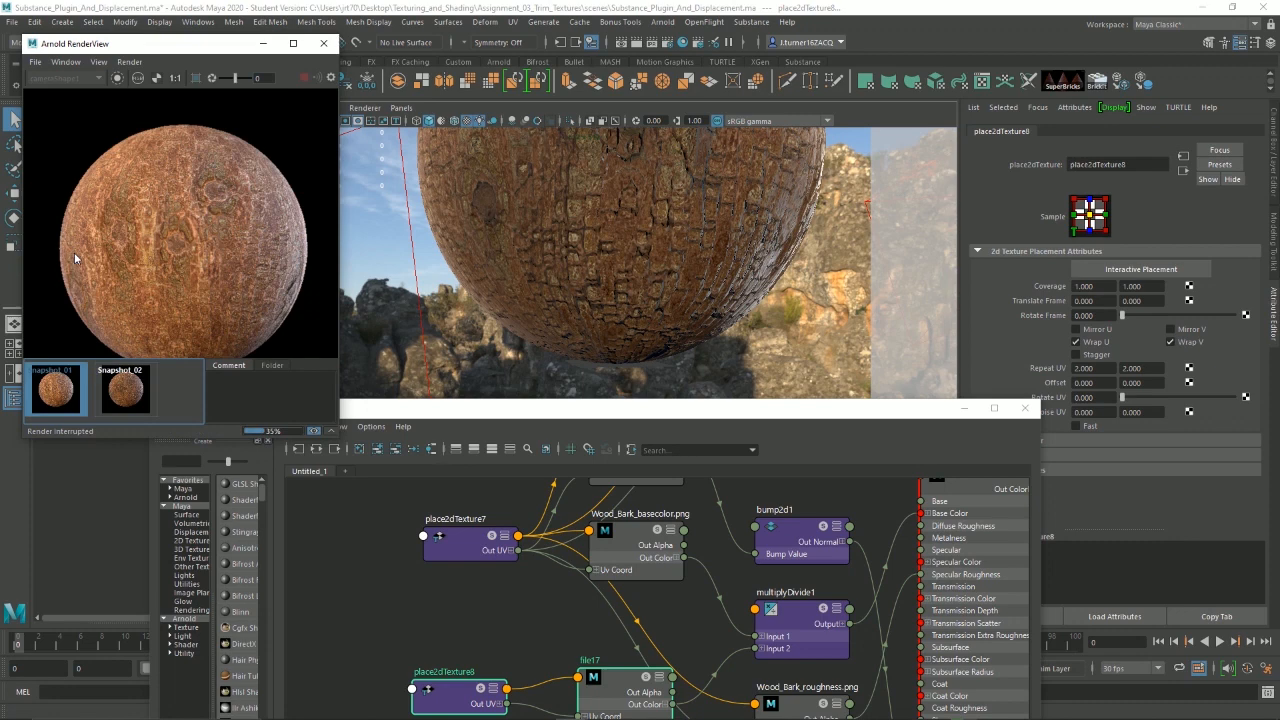
pyautogui.click(126, 388)
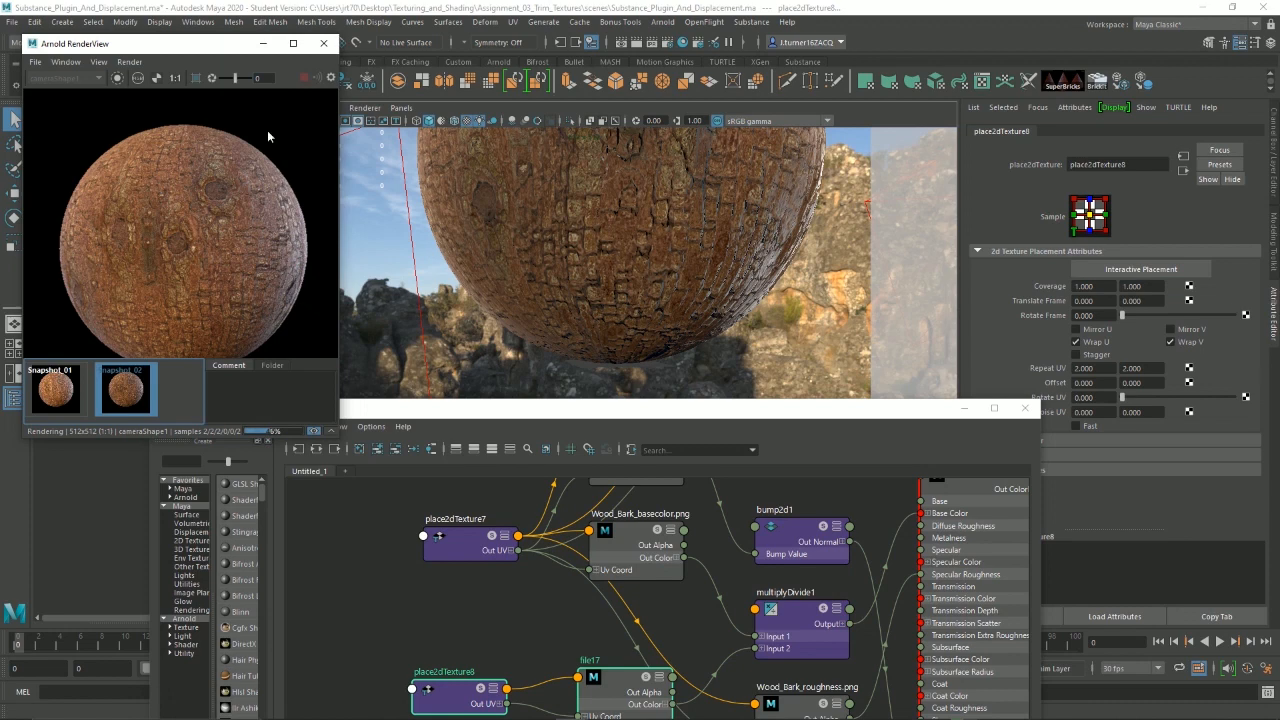
pyautogui.click(305, 78)
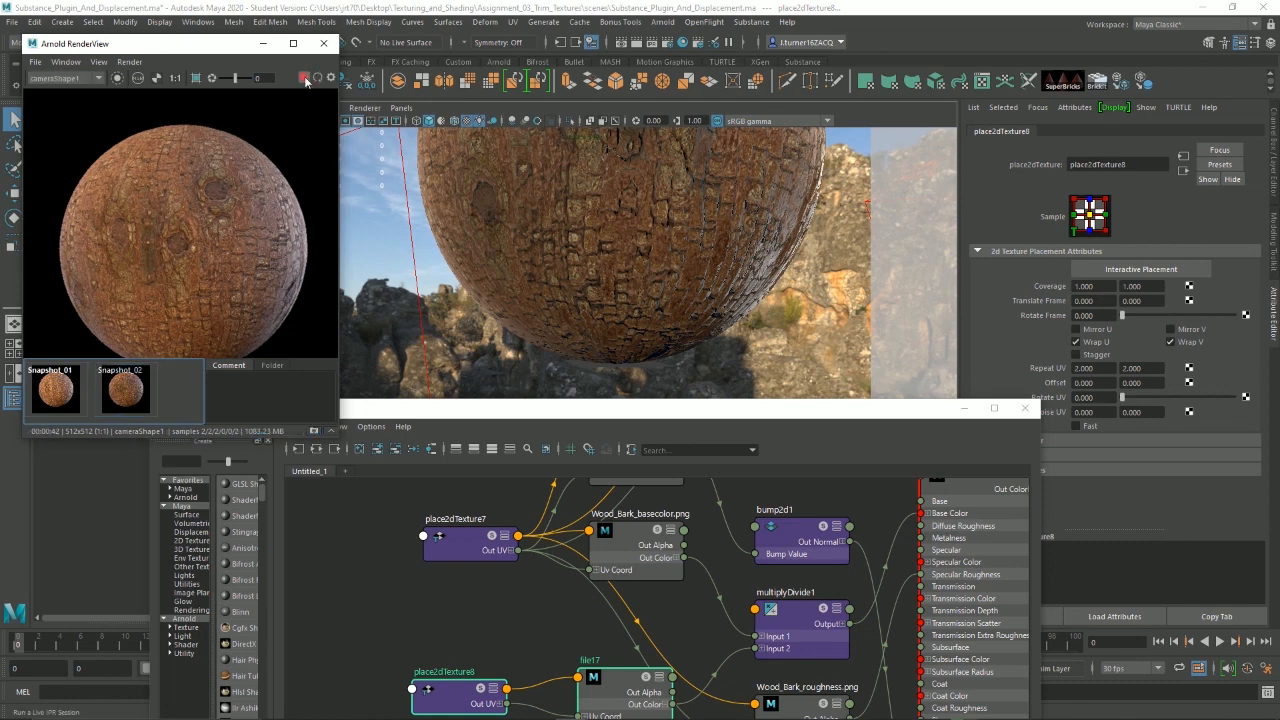
# Step: Reposition the displacementShader1 and shading group nodes to tidy the displacement branch of the shading network
pyautogui.scroll(2, 695, 574)
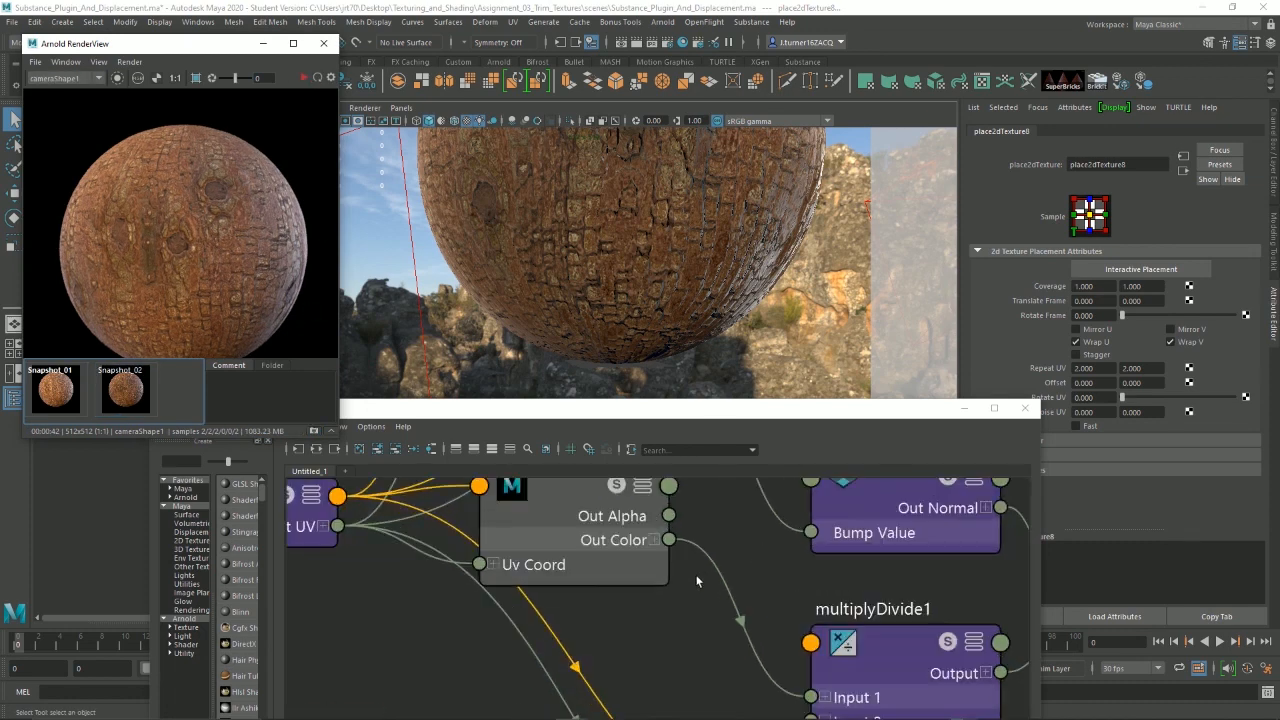
pyautogui.scroll(-5, 692, 612)
pyautogui.keyDown('alt'); pyautogui.moveTo(692, 607); pyautogui.dragTo(604, 543, button='middle'); pyautogui.keyUp('alt')
pyautogui.keyDown('alt'); pyautogui.moveTo(579, 631); pyautogui.dragTo(492, 696, button='middle'); pyautogui.keyUp('alt')
pyautogui.keyDown('alt'); pyautogui.moveTo(534, 569); pyautogui.dragTo(528, 575, button='middle'); pyautogui.keyUp('alt')
pyautogui.moveTo(541, 482); pyautogui.dragTo(573, 503)
pyautogui.keyDown('alt'); pyautogui.moveTo(577, 544); pyautogui.dragTo(549, 582, button='middle'); pyautogui.keyUp('alt')
pyautogui.moveTo(722, 562); pyautogui.dragTo(711, 535)
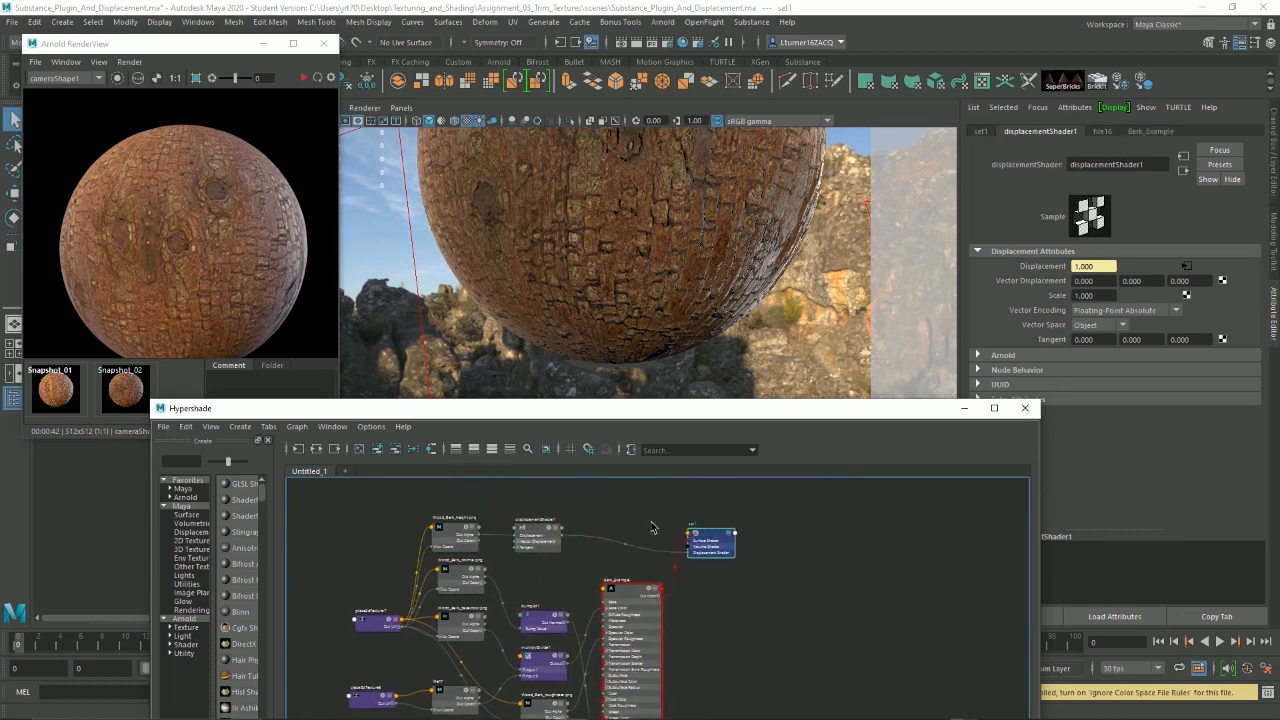
pyautogui.click(652, 522)
# Step: Set the Arnold Bounds Padding of displacementShader1 to 1
pyautogui.click(527, 536)
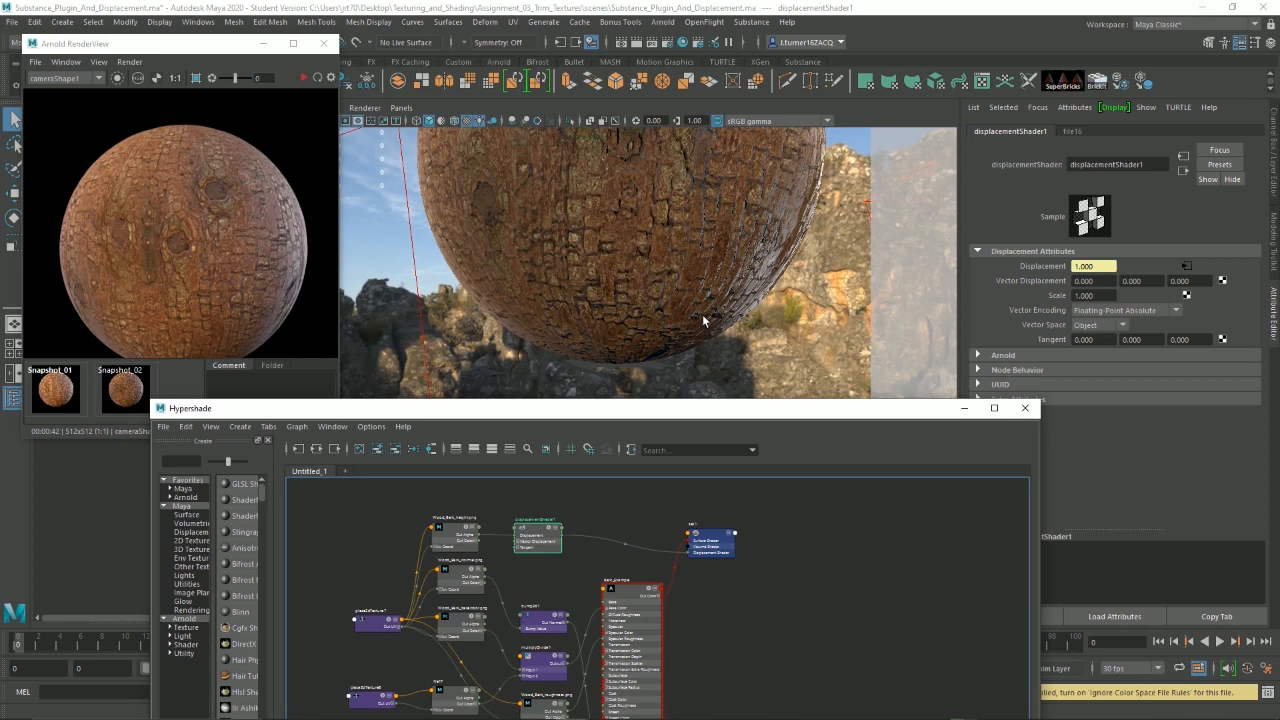
pyautogui.click(996, 355)
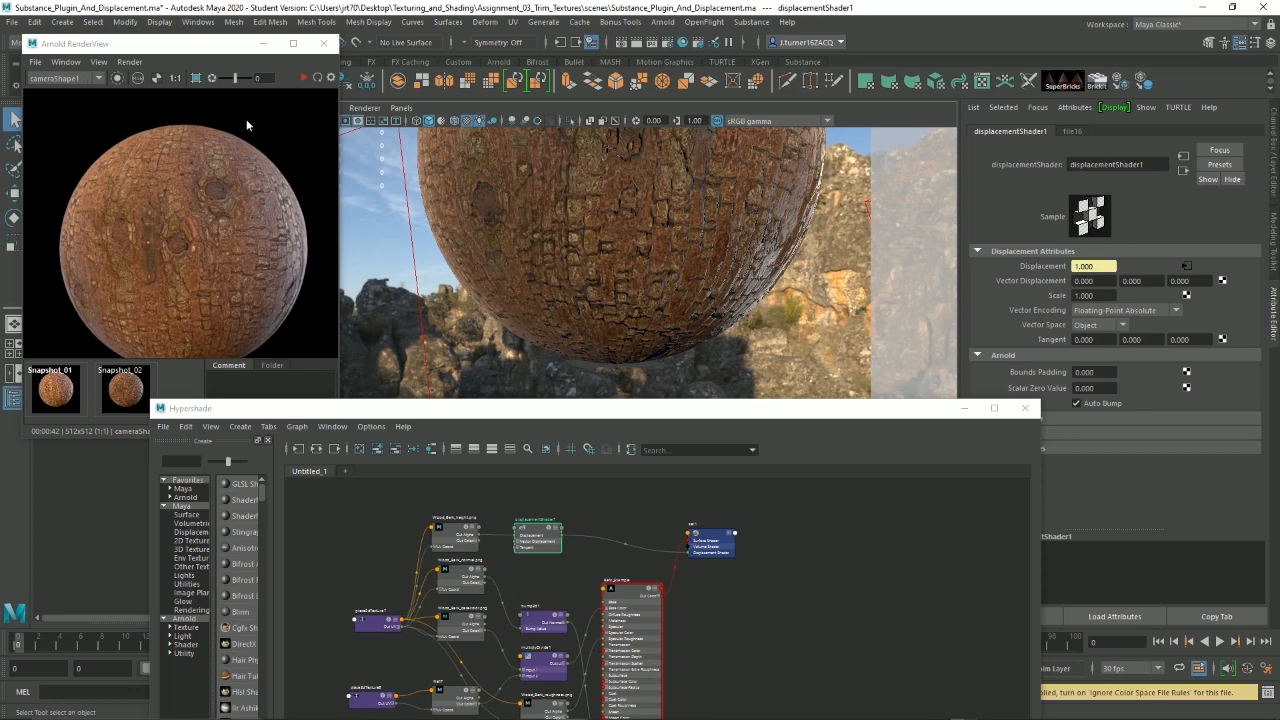
pyautogui.click(1100, 372)
pyautogui.write('1')
pyautogui.press('Return')
# Step: Select the sphere, move the Hypershade clear of its attributes, and show the sphere's transform attributes
pyautogui.click(628, 223)
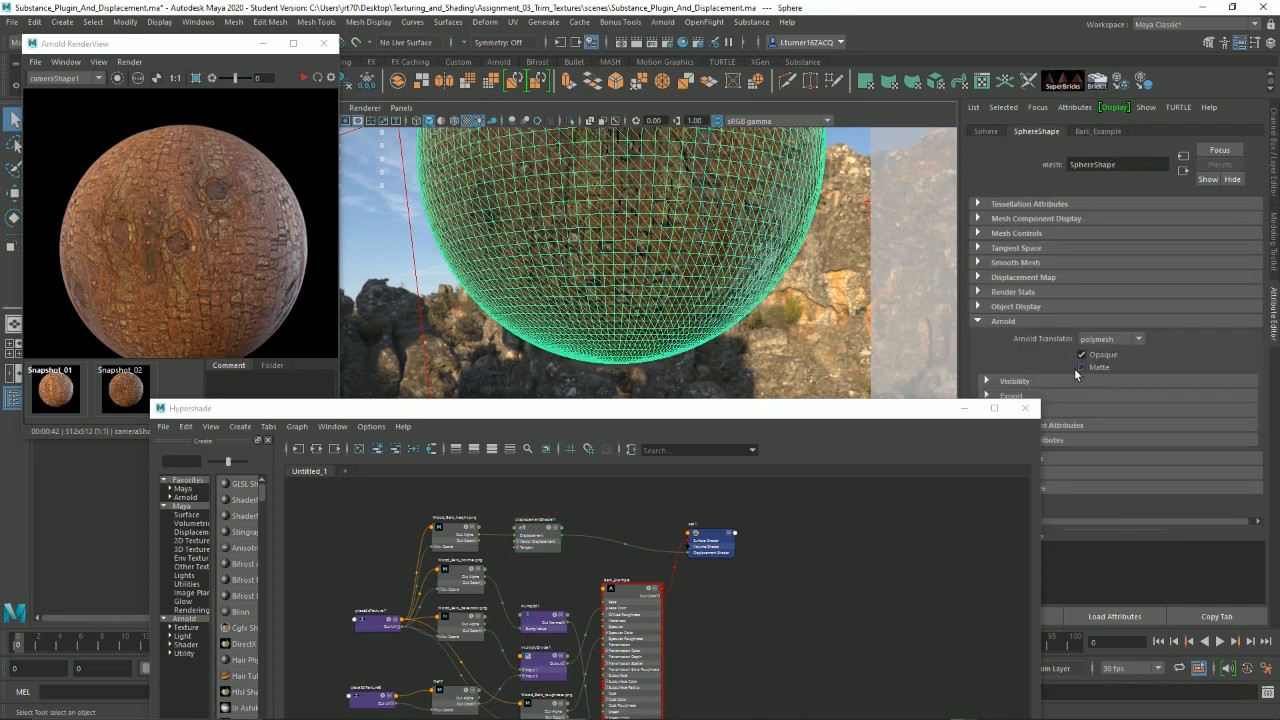
pyautogui.moveTo(852, 418); pyautogui.dragTo(782, 446)
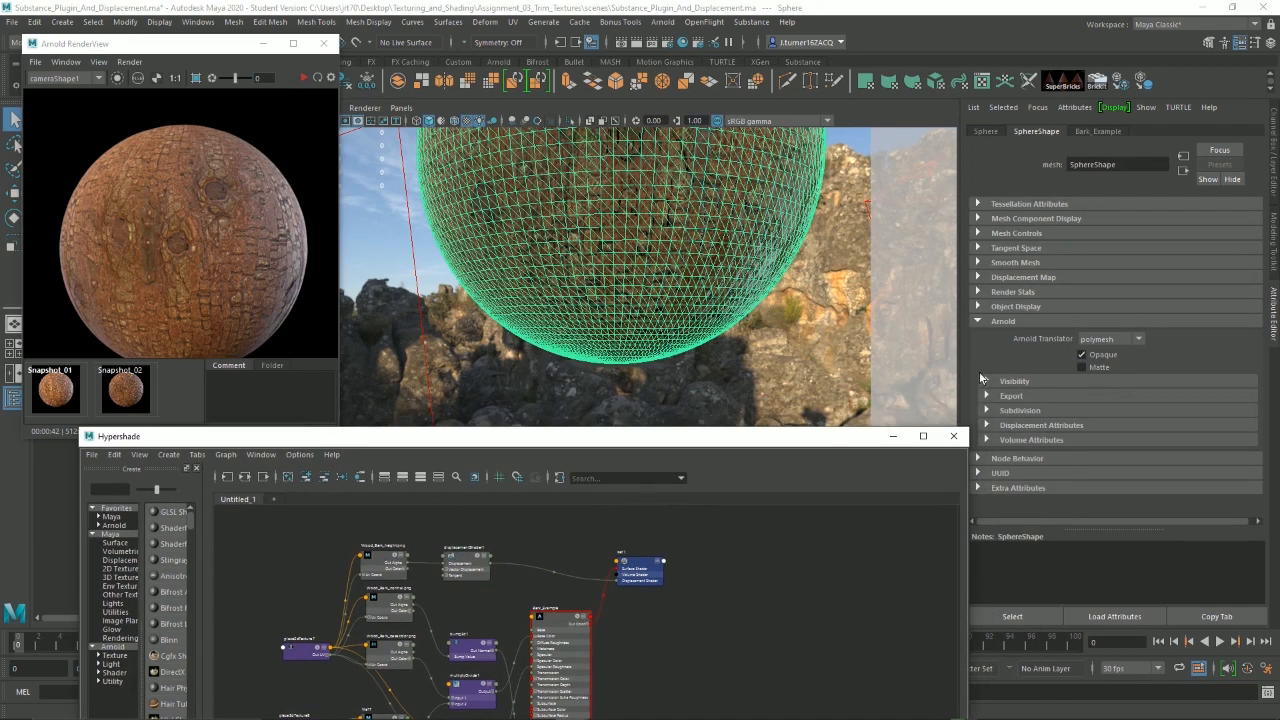
pyautogui.click(1001, 321)
pyautogui.click(985, 131)
pyautogui.click(425, 353)
pyautogui.click(597, 255)
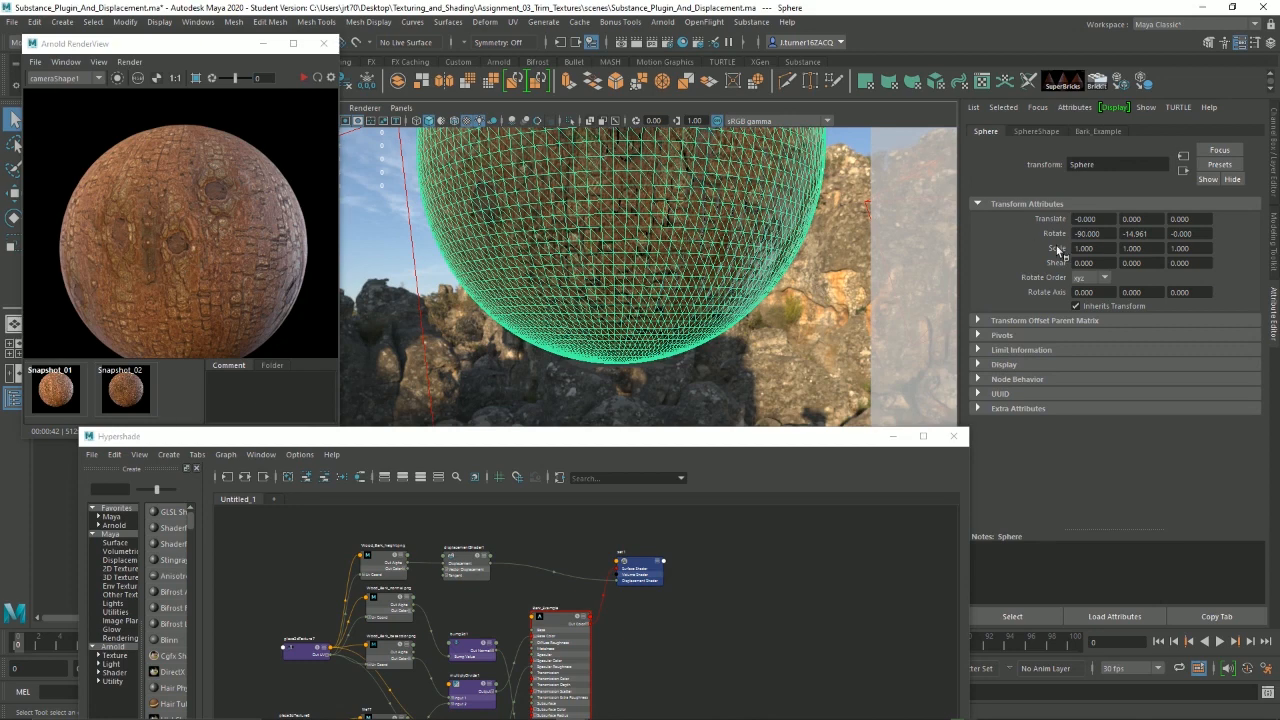
# Step: Set the sphere shape's Arnold subdivision type to catclark with 1 iteration, and show its displacement attributes
pyautogui.click(1046, 133)
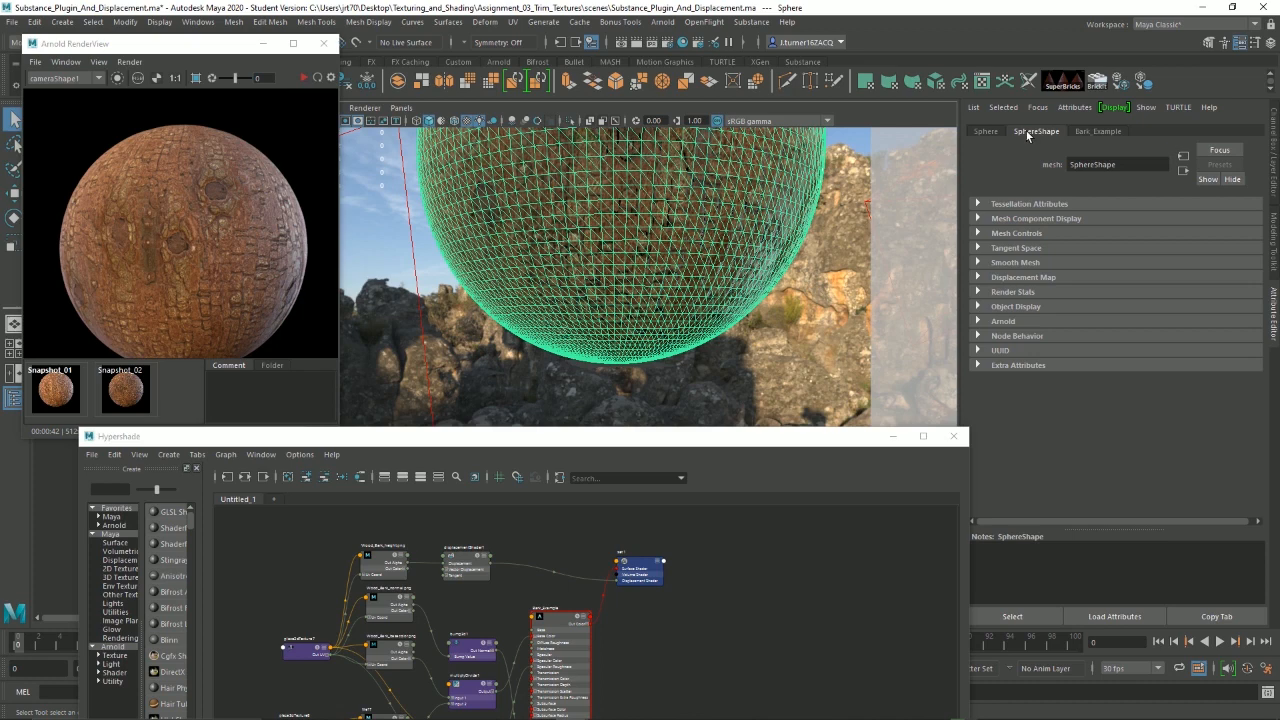
pyautogui.click(978, 322)
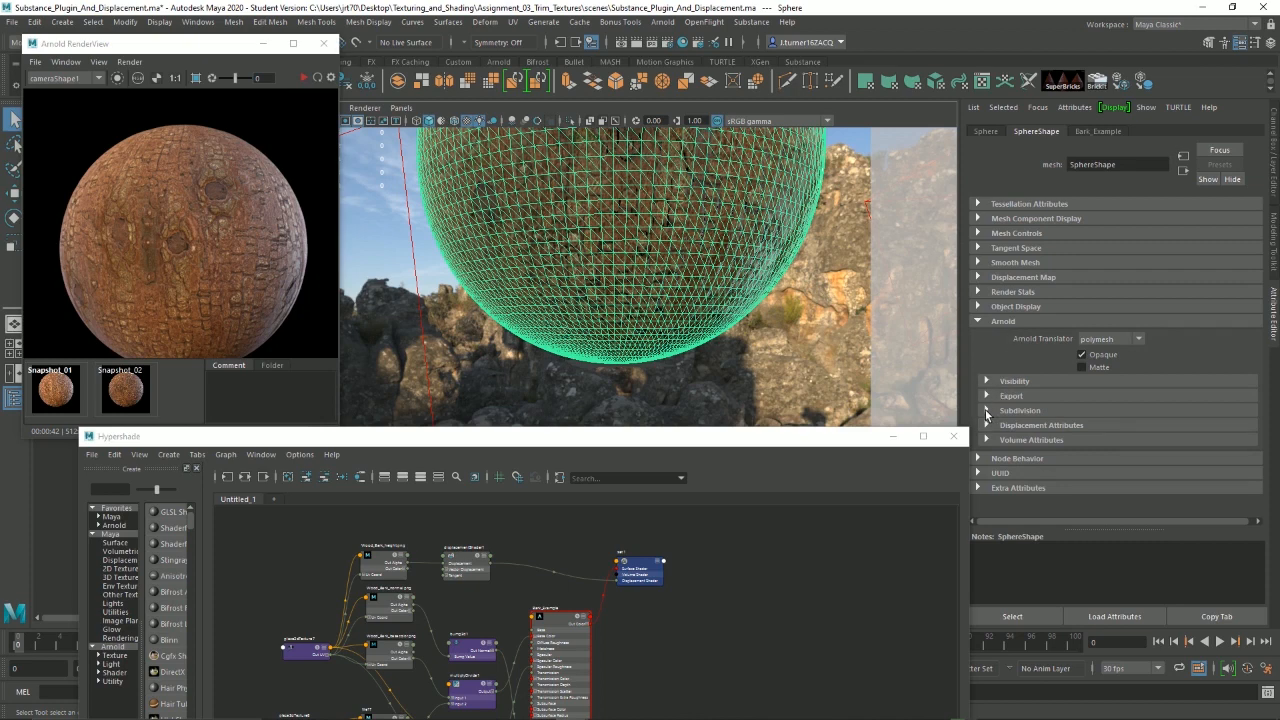
pyautogui.click(987, 411)
pyautogui.scroll(-3, 1002, 415)
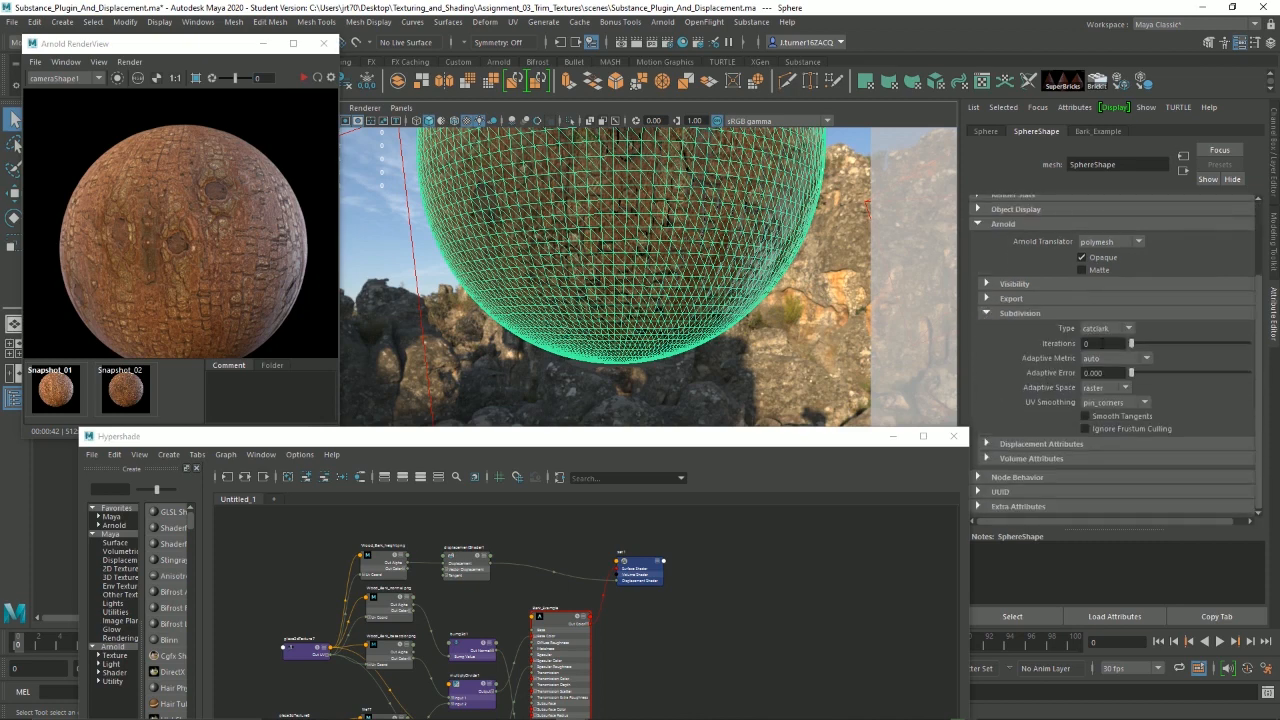
pyautogui.click(1097, 332)
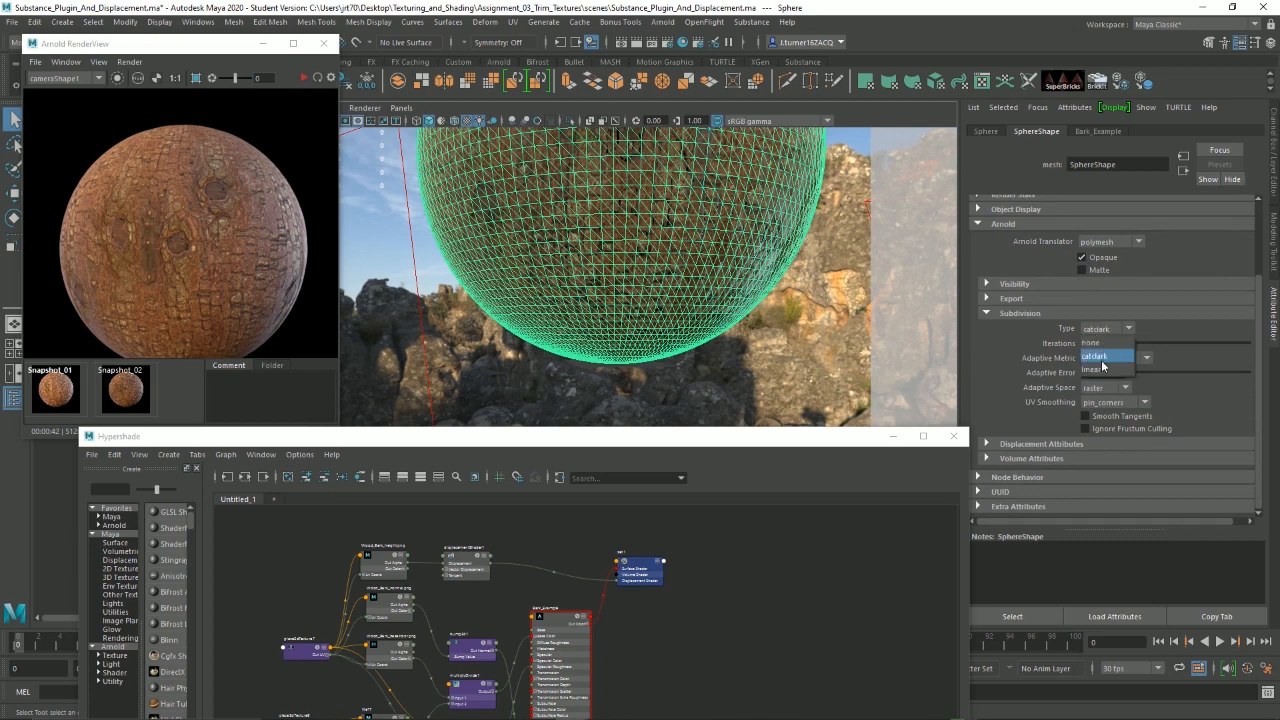
pyautogui.click(1089, 358)
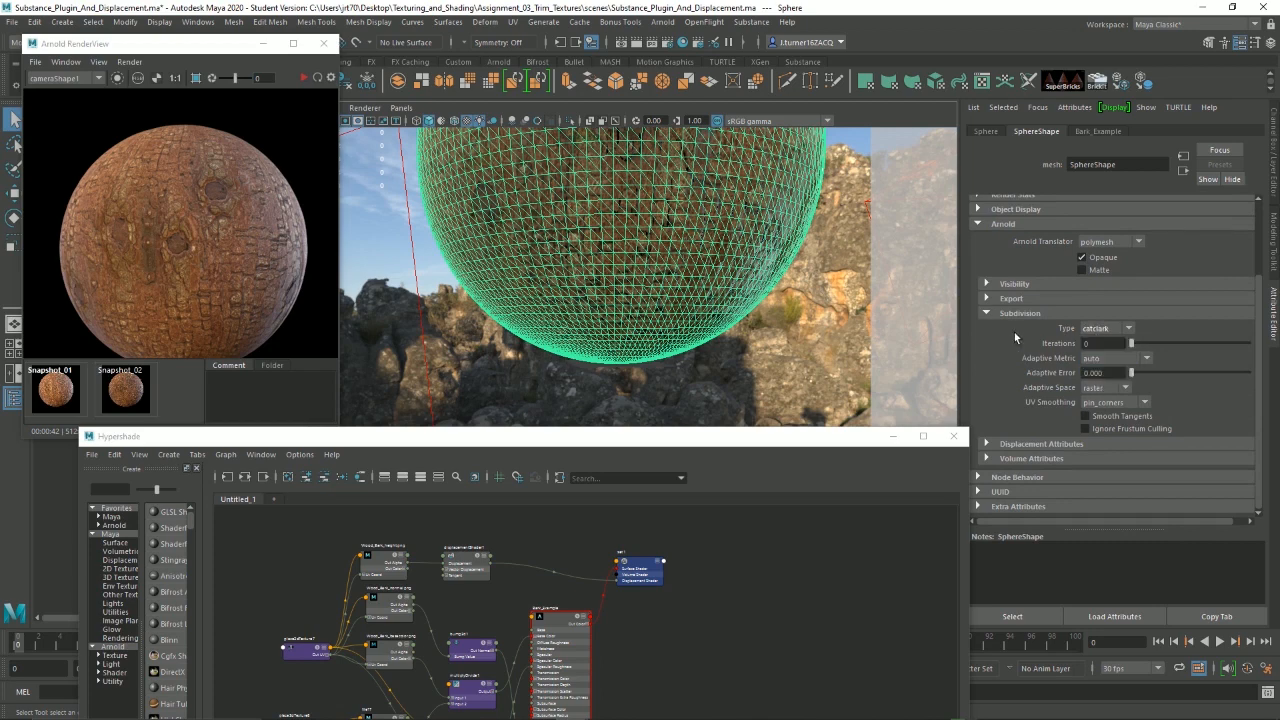
pyautogui.click(1108, 343)
pyautogui.doubleClick(1103, 342)
pyautogui.write('1')
pyautogui.click(987, 443)
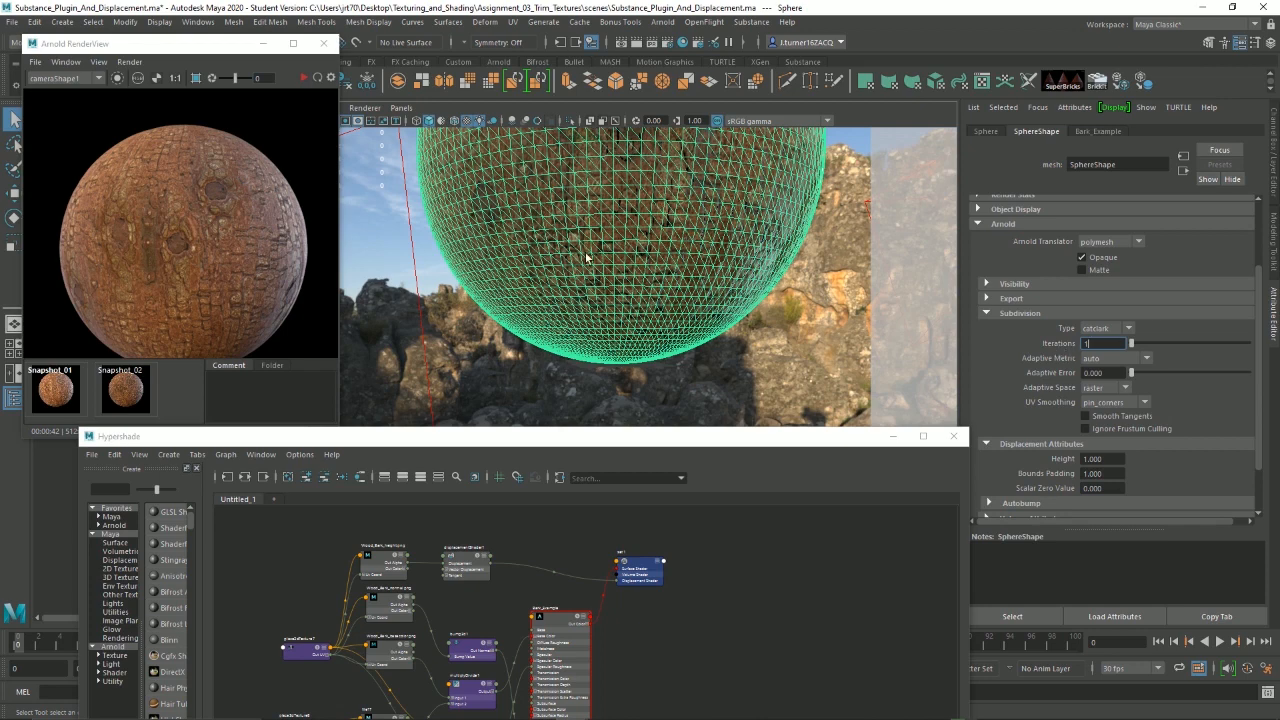
# Step: Check the sphere's polygon counts with the Arnold RenderView out of the way, and inspect the current render
pyautogui.click(263, 44)
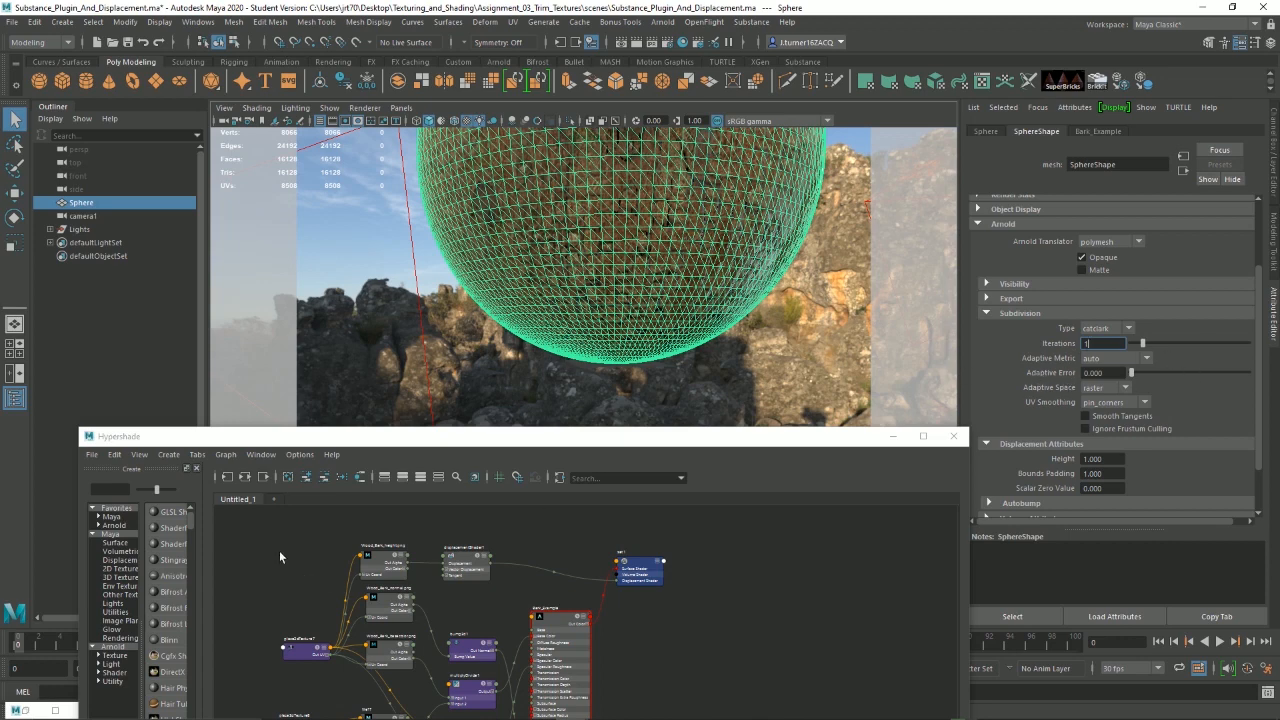
pyautogui.click(26, 711)
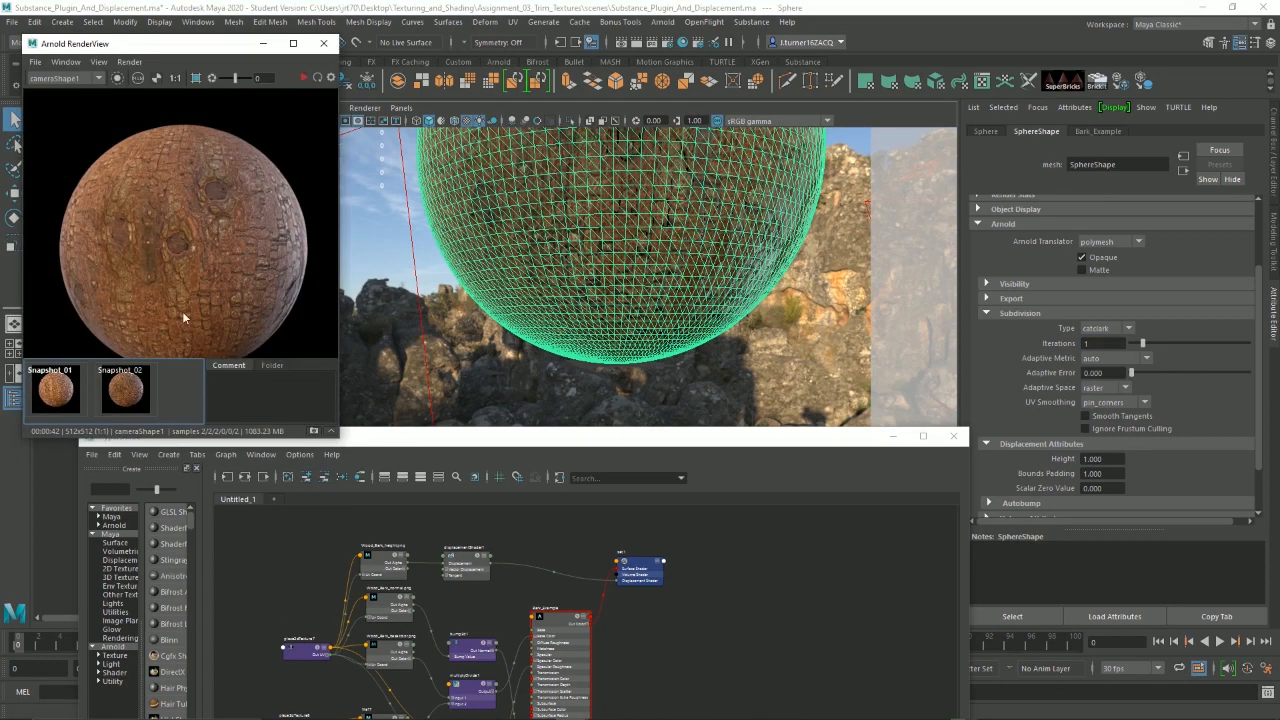
pyautogui.scroll(1, 205, 290)
pyautogui.scroll(-3, 203, 292)
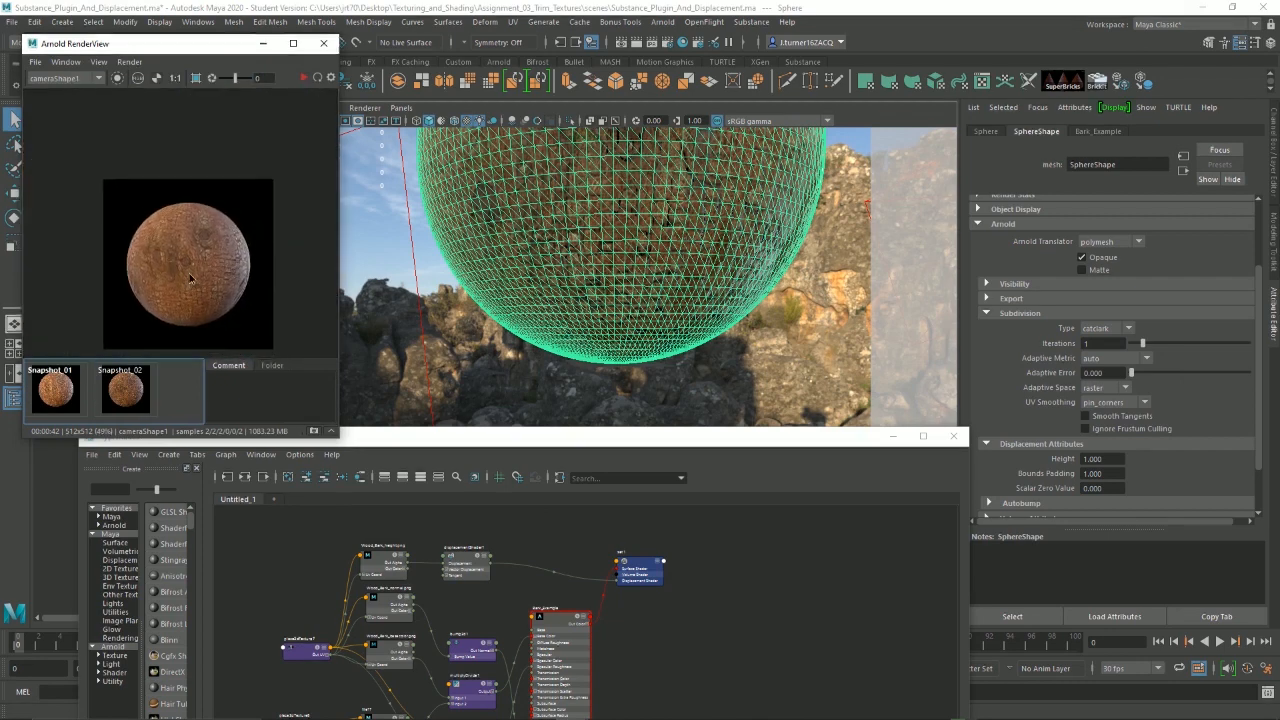
pyautogui.scroll(1, 188, 261)
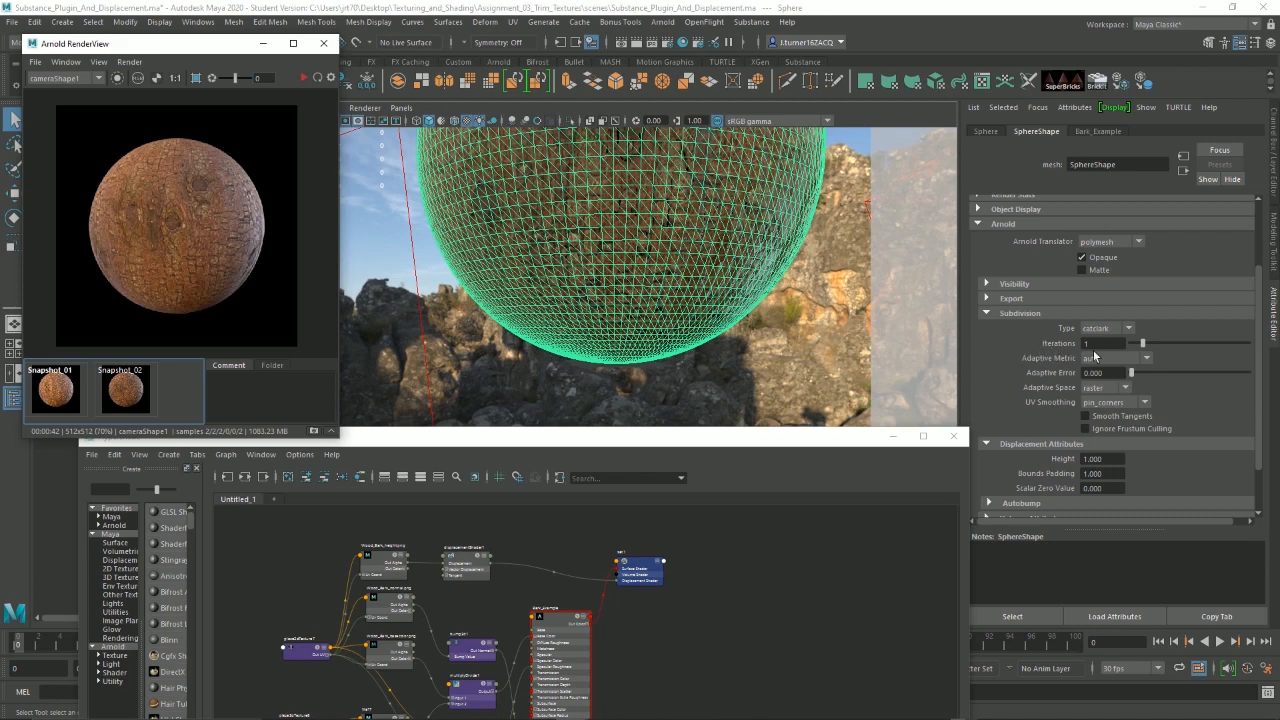
# Step: Set the Height in the sphere shape's Arnold displacement attributes to 14.5, with the snapshot strip of the render view folded away
pyautogui.click(1093, 344)
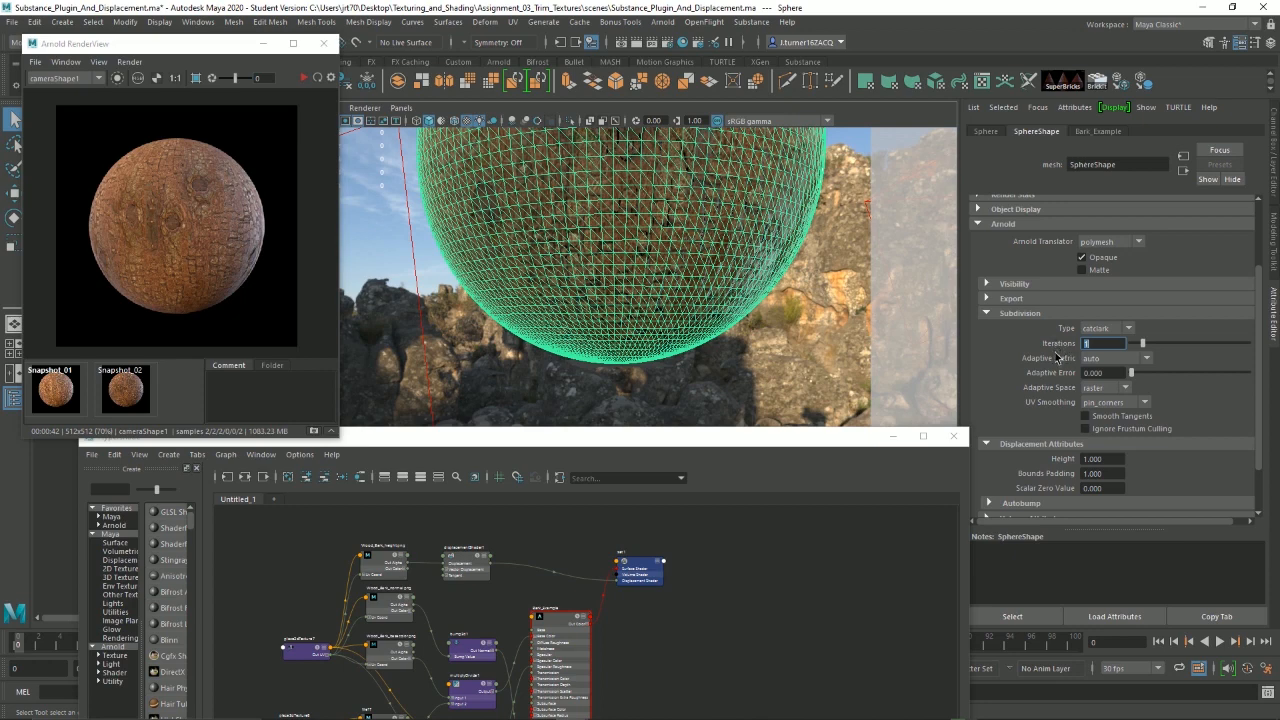
pyautogui.scroll(-2, 1055, 367)
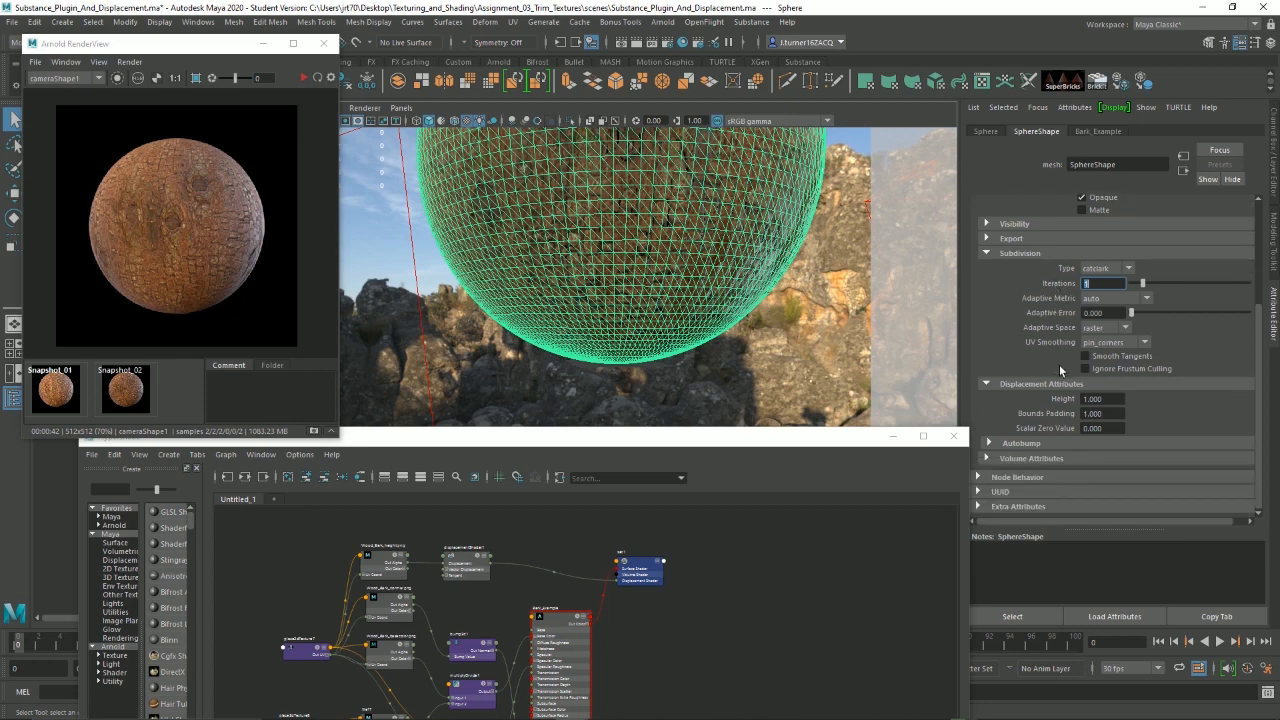
pyautogui.click(1112, 400)
pyautogui.moveTo(1110, 414); pyautogui.dragTo(1010, 418)
pyautogui.click(1113, 399)
pyautogui.scroll(4, 146, 273)
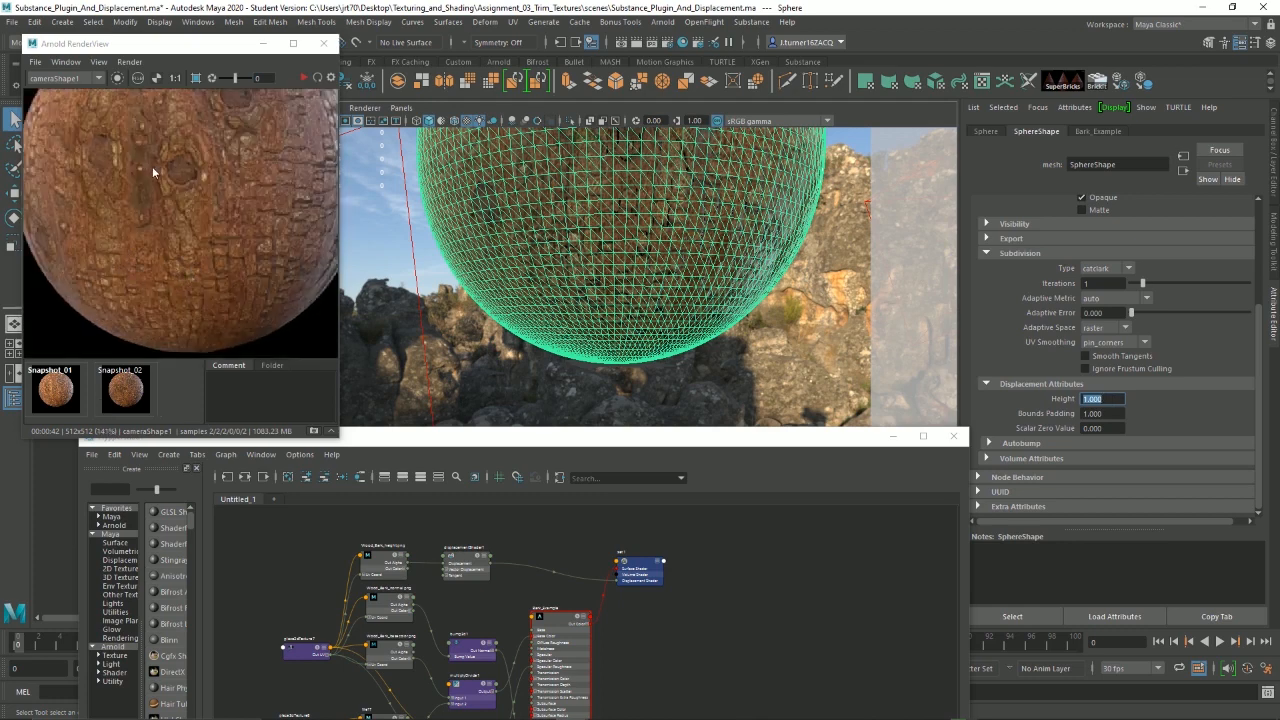
pyautogui.scroll(-2, 122, 155)
pyautogui.scroll(-1, 186, 185)
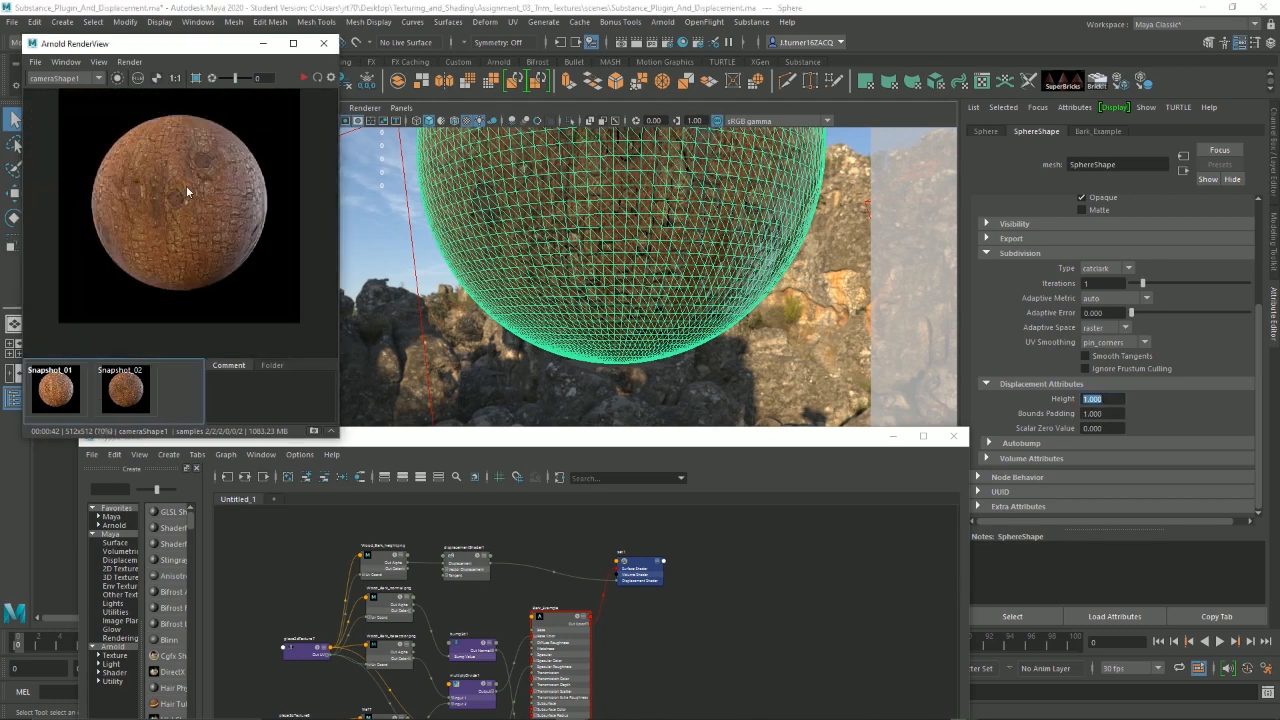
pyautogui.click(331, 431)
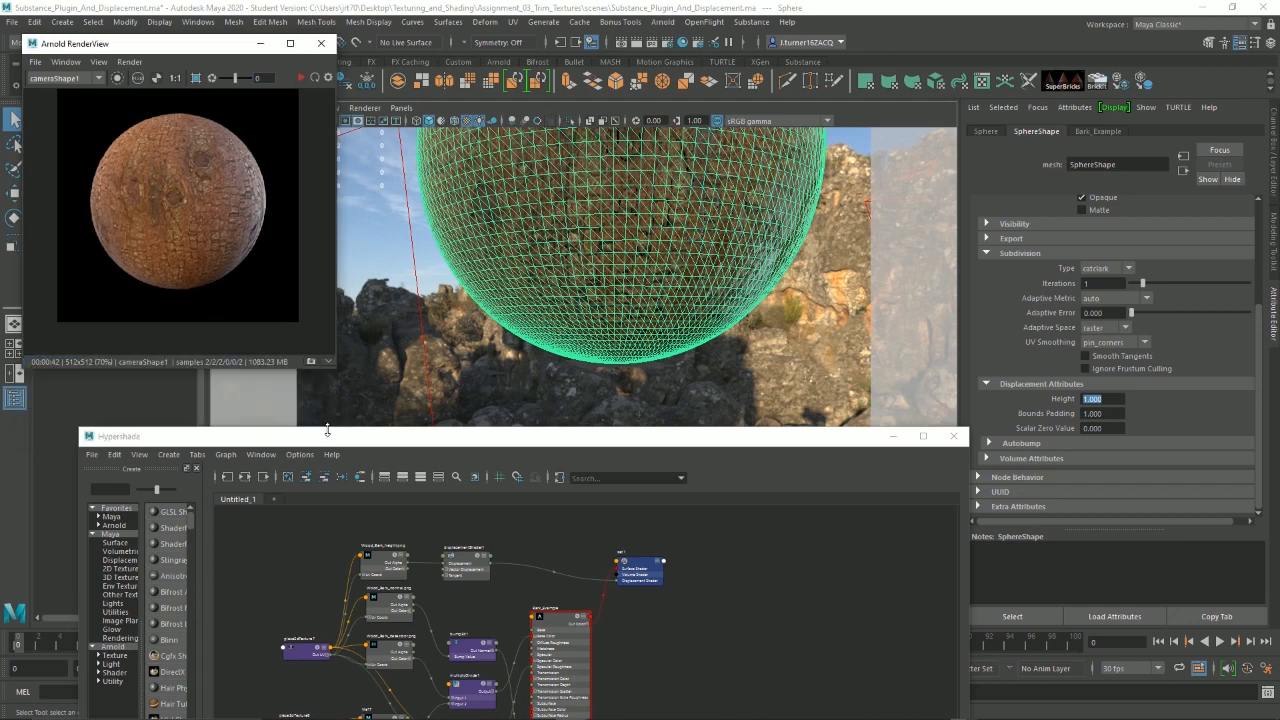
pyautogui.click(302, 78)
pyautogui.click(1106, 398)
pyautogui.write('14.5')
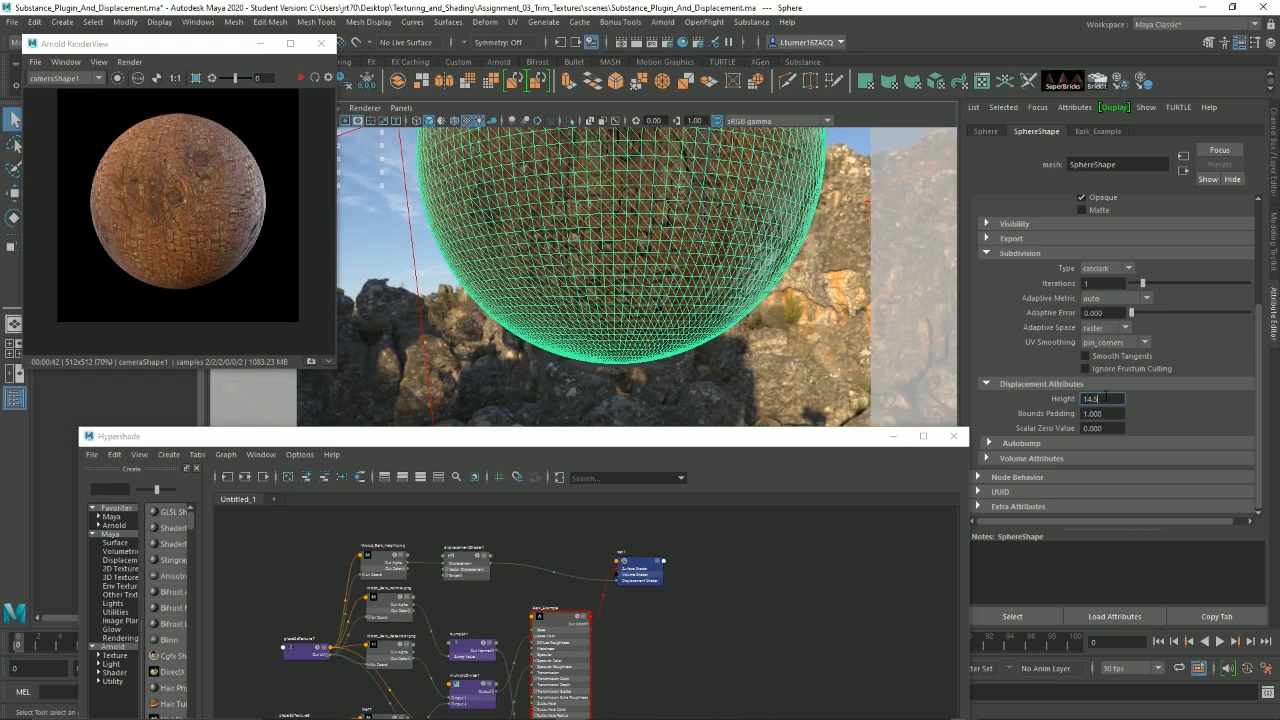
pyautogui.press('Return')
# Step: Store a snapshot of the render without displacement, and run an Arnold render of the displaced sphere before stopping it
pyautogui.click(309, 360)
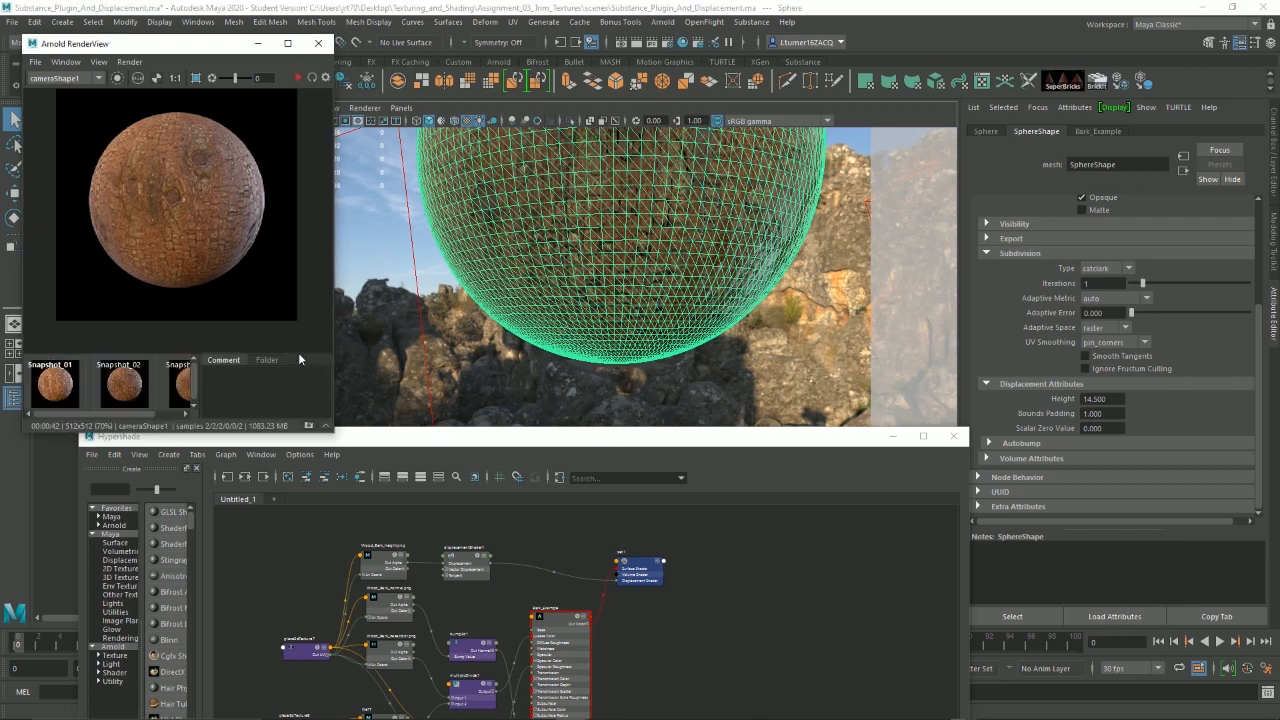
pyautogui.click(298, 77)
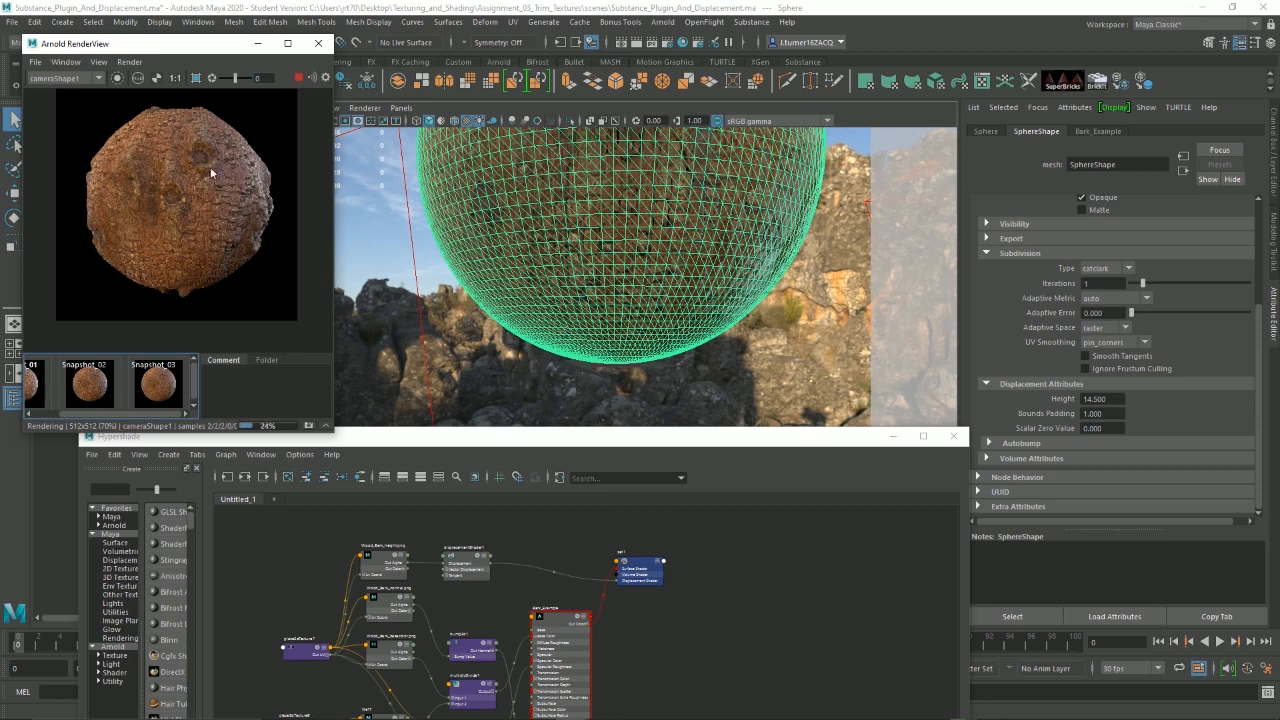
pyautogui.click(299, 78)
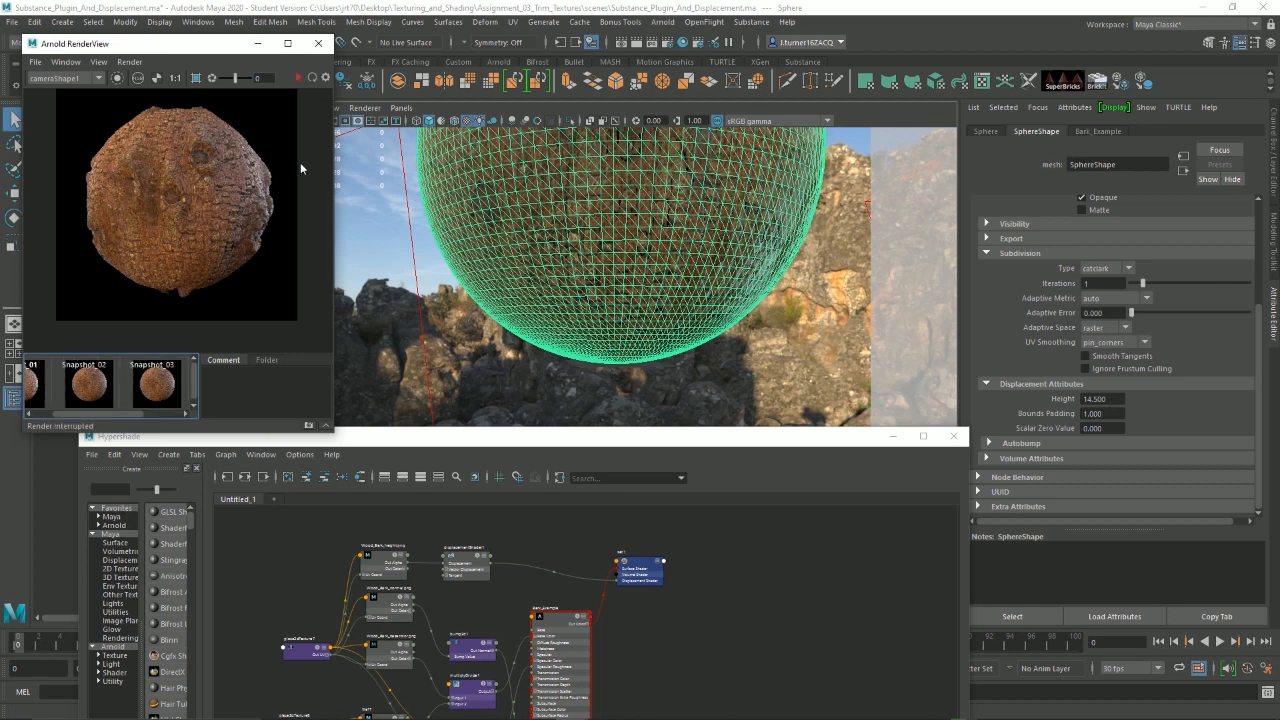
# Step: Compare the stored render snapshots of the sphere with and without displacement
pyautogui.click(96, 393)
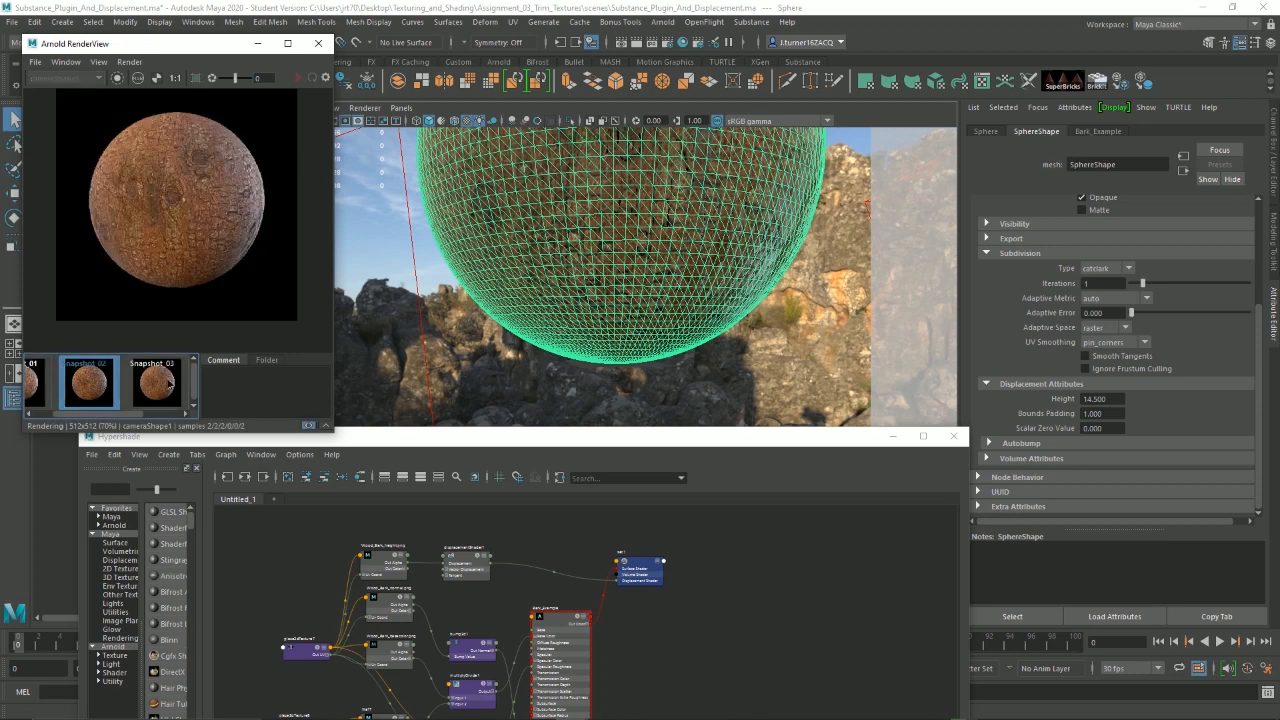
pyautogui.click(160, 388)
pyautogui.moveTo(123, 415); pyautogui.dragTo(251, 429)
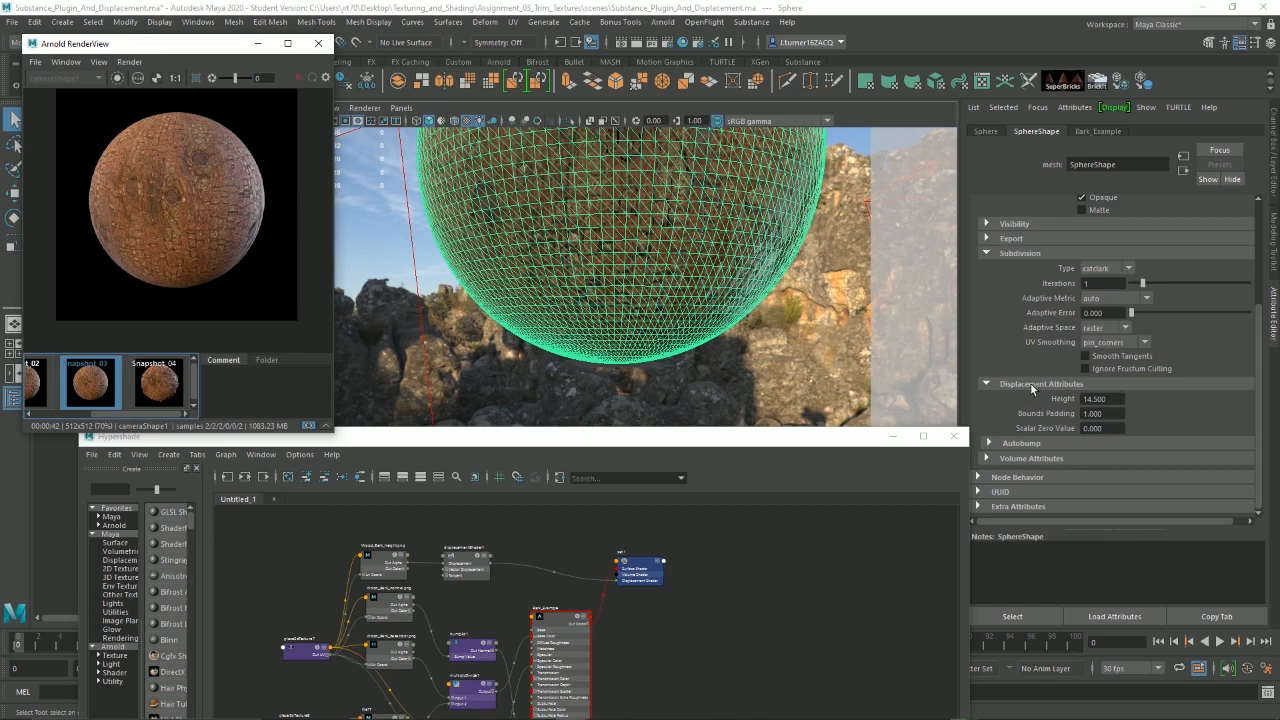
pyautogui.click(156, 396)
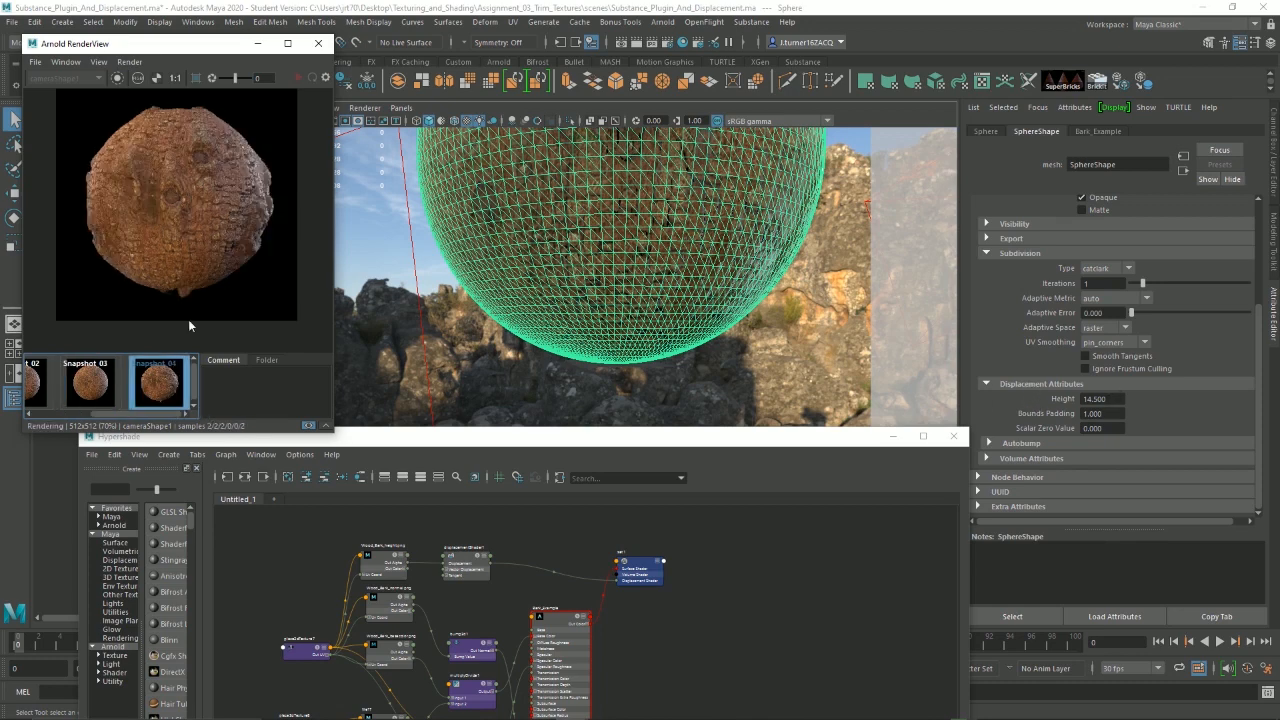
# Step: Examine the displaced bark up close in Snapshot_04, including the knots, surface cracks and the sphere's outer silhouette
pyautogui.scroll(1, 154, 208)
pyautogui.moveTo(156, 226); pyautogui.dragTo(115, 185, button='middle')
pyautogui.scroll(1, 228, 195)
pyautogui.moveTo(245, 188); pyautogui.dragTo(223, 189, button='middle')
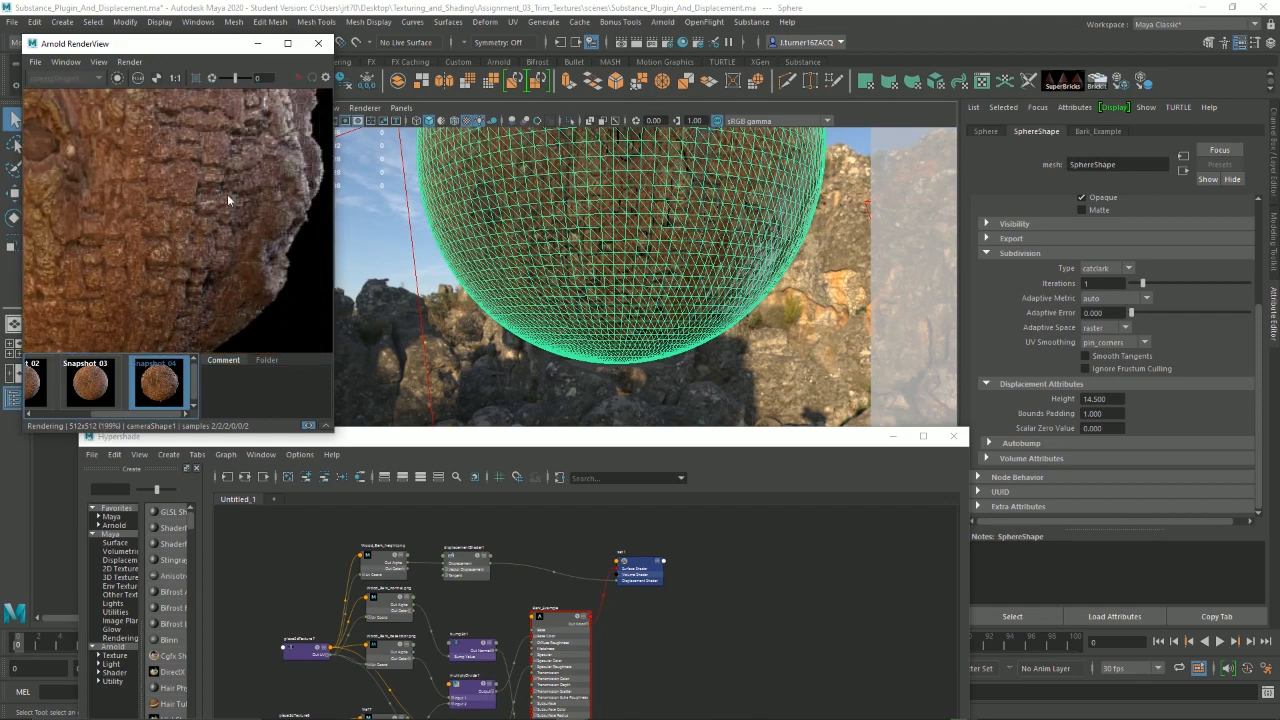
pyautogui.moveTo(228, 135); pyautogui.dragTo(190, 142, button='middle')
pyautogui.moveTo(90, 172); pyautogui.dragTo(250, 205, button='middle')
pyautogui.moveTo(162, 212); pyautogui.dragTo(196, 244, button='middle')
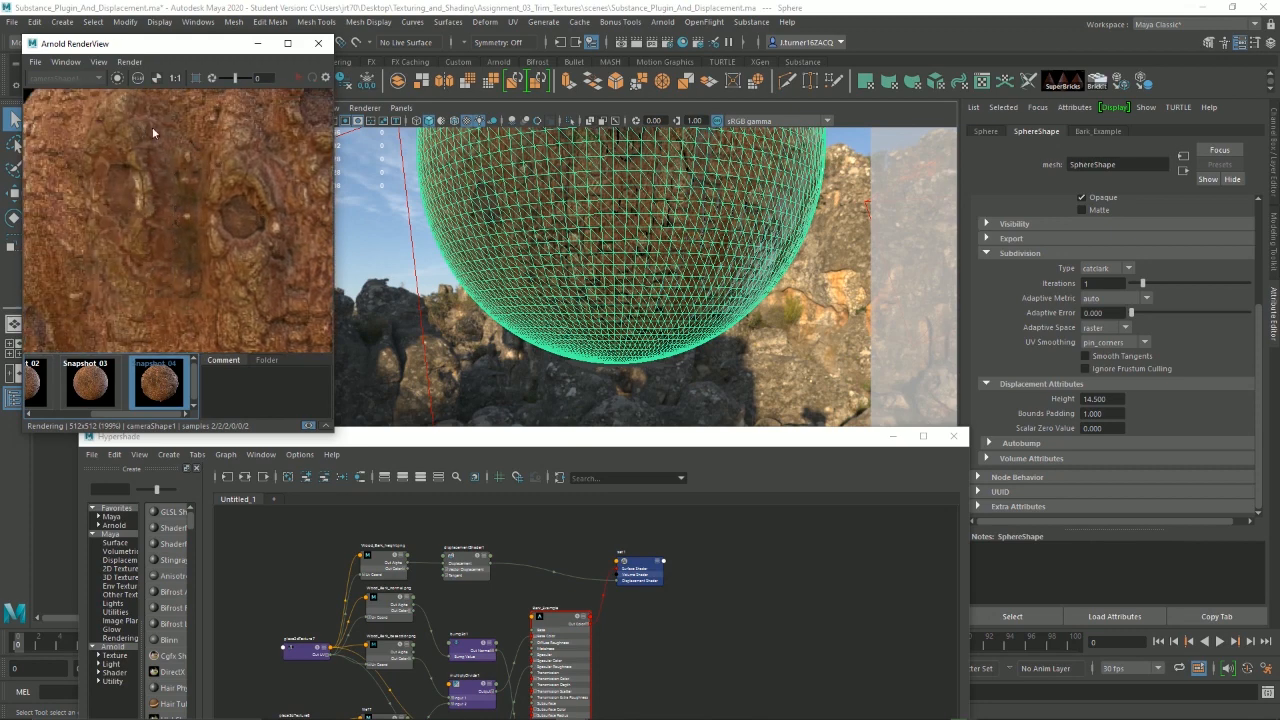
pyautogui.scroll(-5, 200, 281)
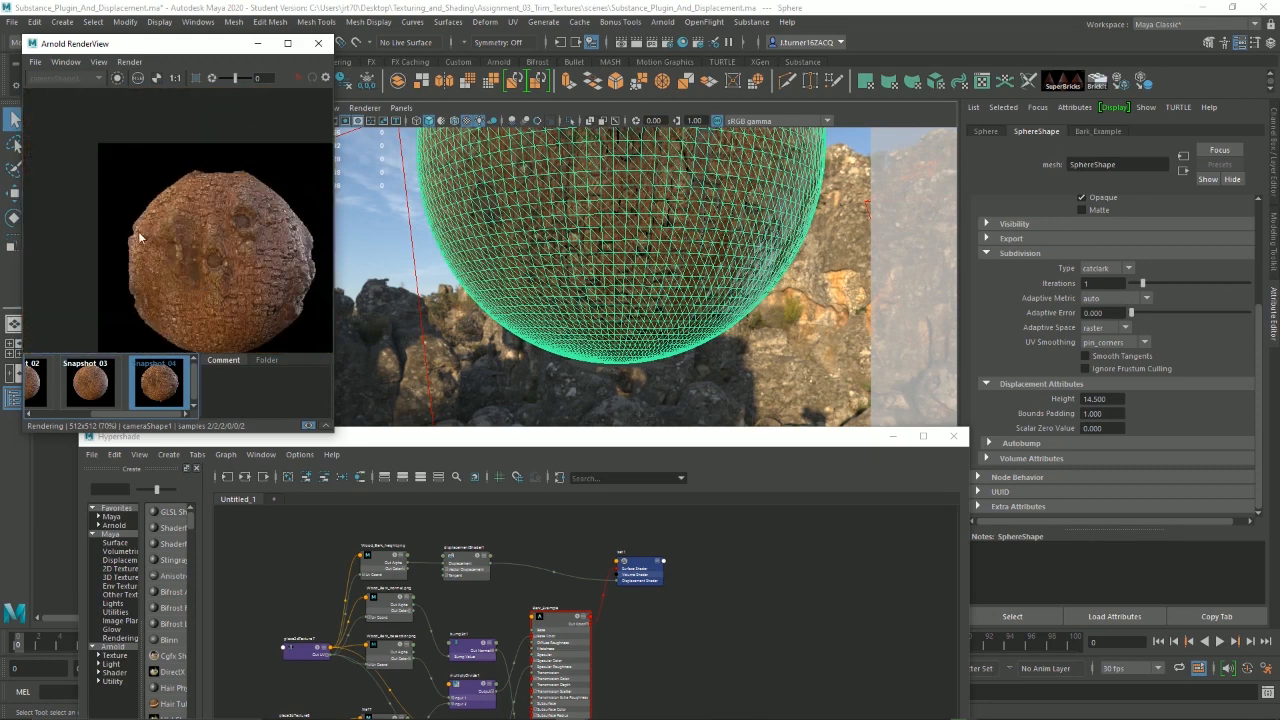
pyautogui.moveTo(225, 193); pyautogui.dragTo(186, 157, button='middle')
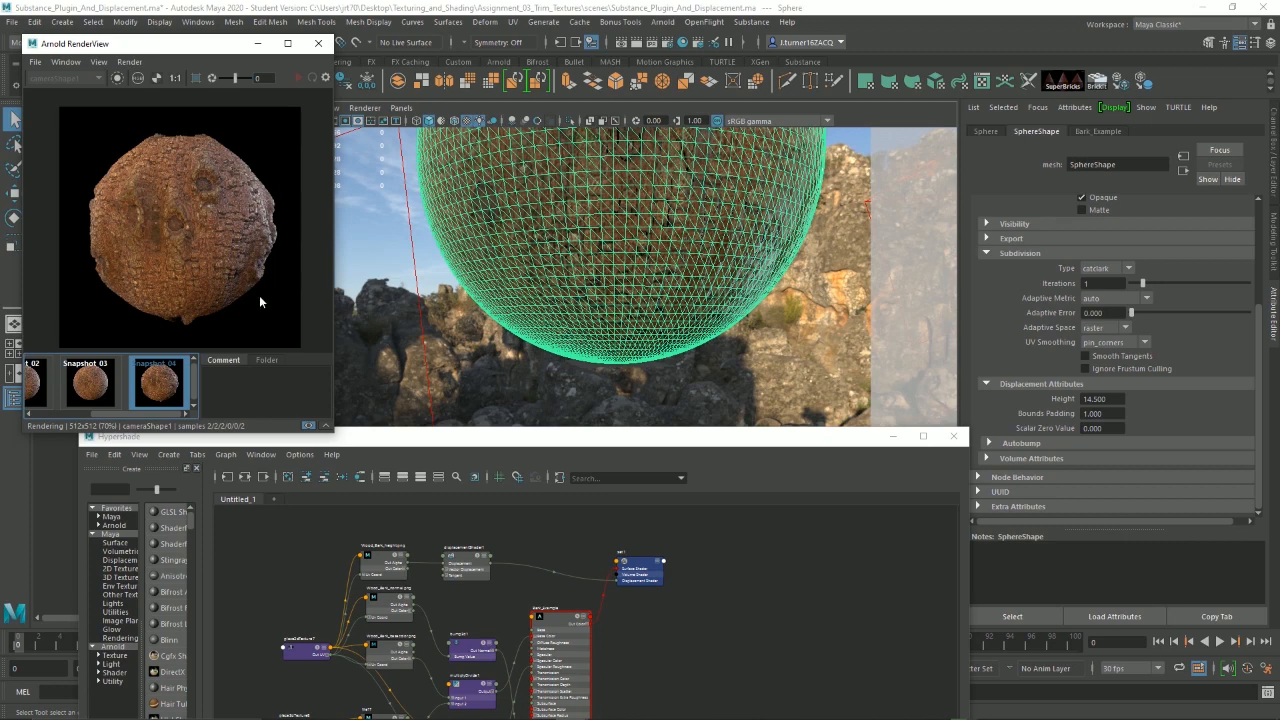
pyautogui.scroll(-2, 247, 270)
pyautogui.scroll(4, 249, 275)
pyautogui.scroll(1, 249, 272)
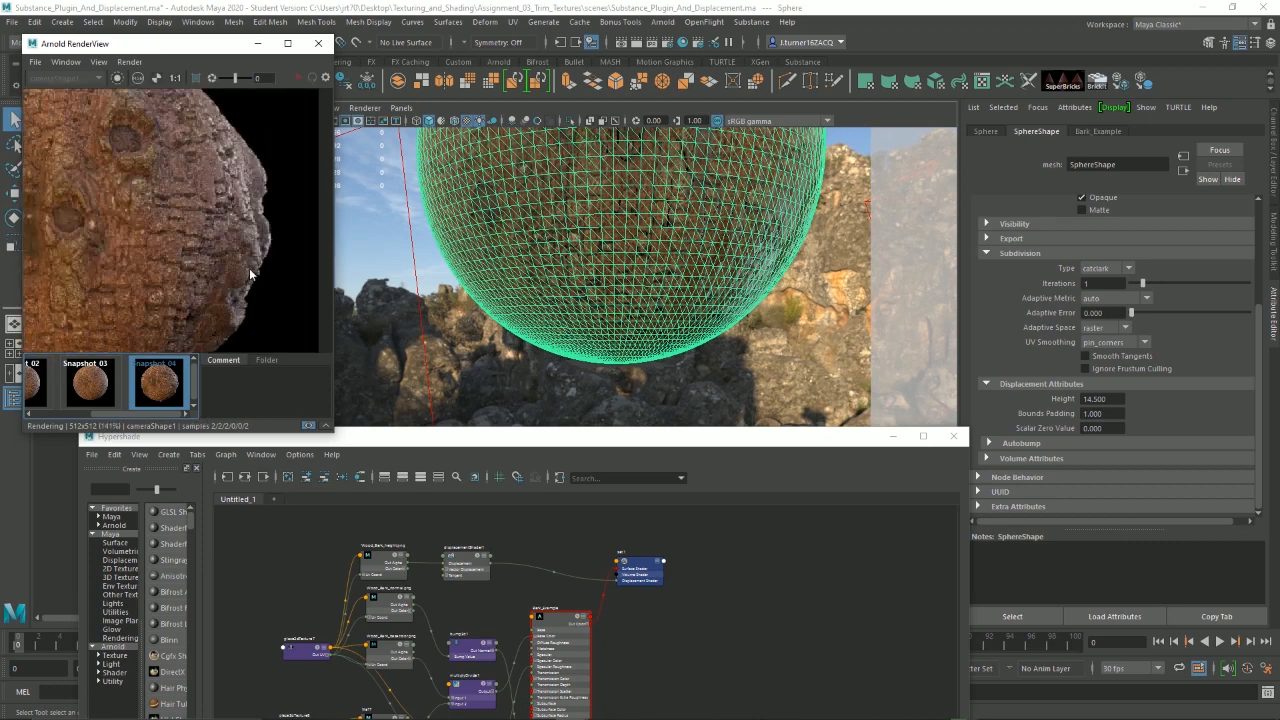
pyautogui.scroll(-2, 245, 268)
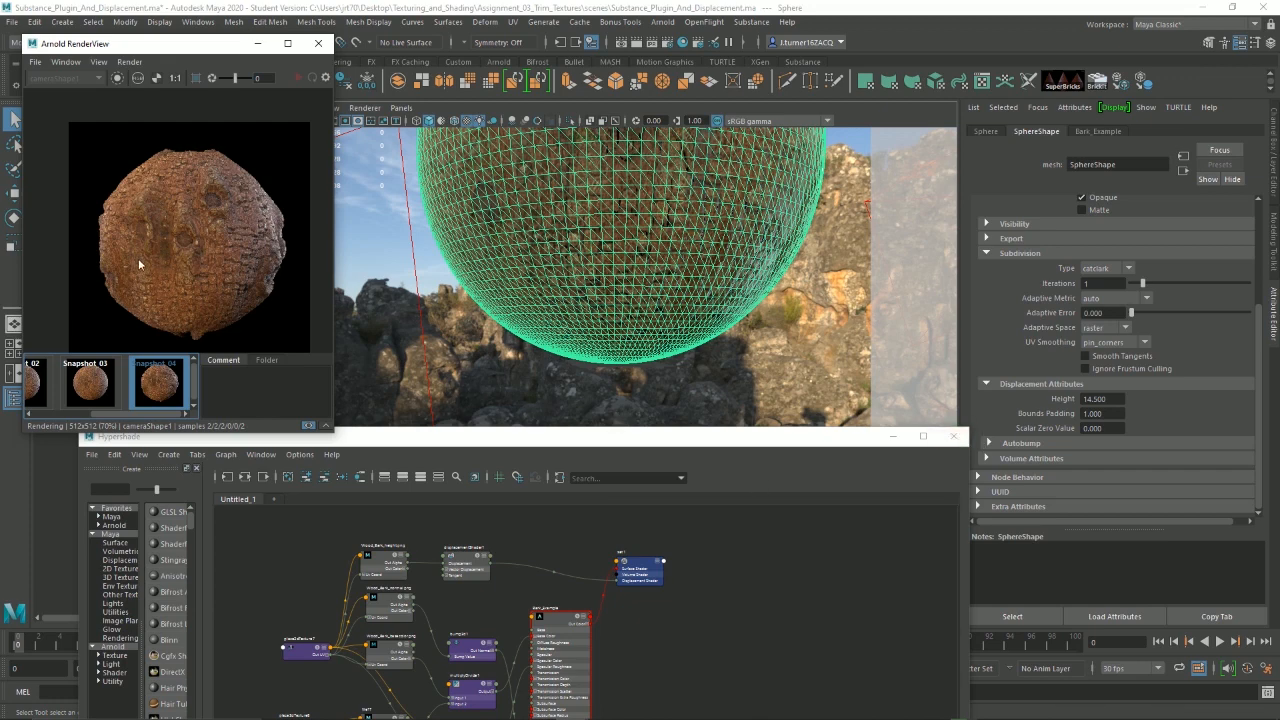
# Step: Minimize the Hypershade and the Arnold RenderView to clear the viewport around the sphere
pyautogui.keyDown('alt'); pyautogui.moveTo(549, 568); pyautogui.dragTo(600, 528, button='middle'); pyautogui.keyUp('alt')
pyautogui.scroll(-5, 533, 574)
pyautogui.keyDown('alt'); pyautogui.moveTo(533, 574); pyautogui.dragTo(569, 600, button='middle'); pyautogui.keyUp('alt')
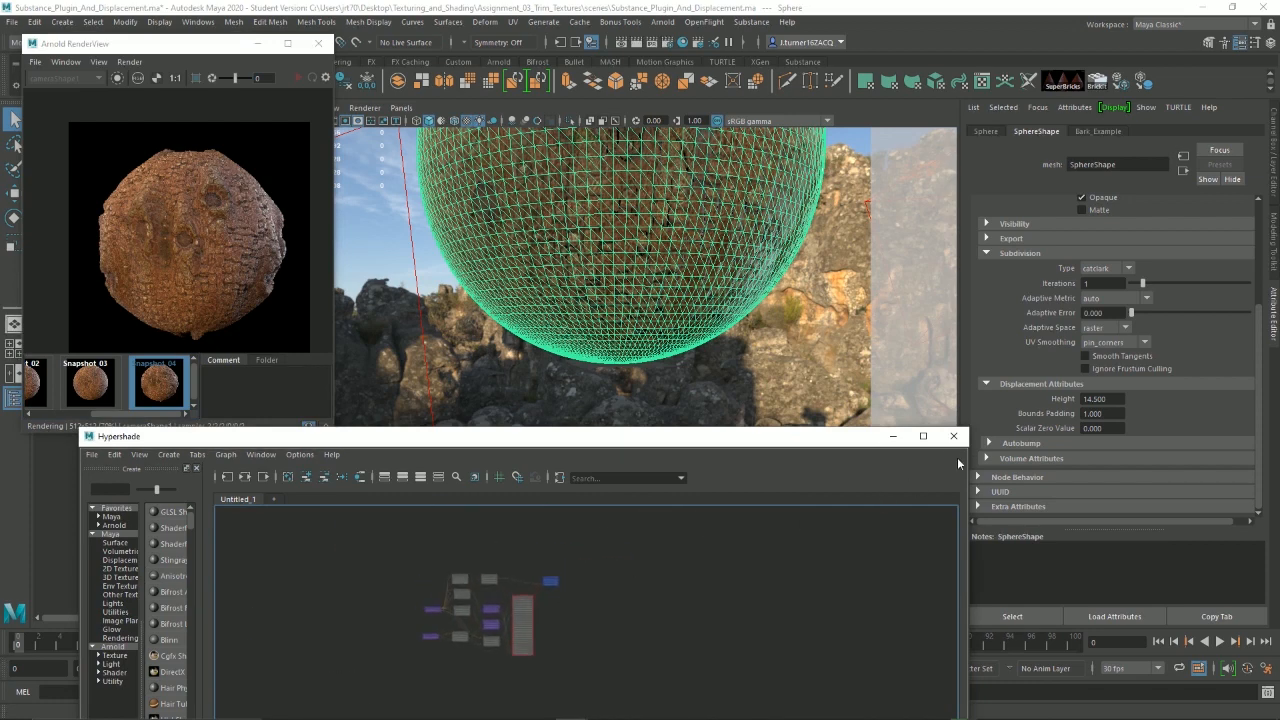
pyautogui.click(893, 436)
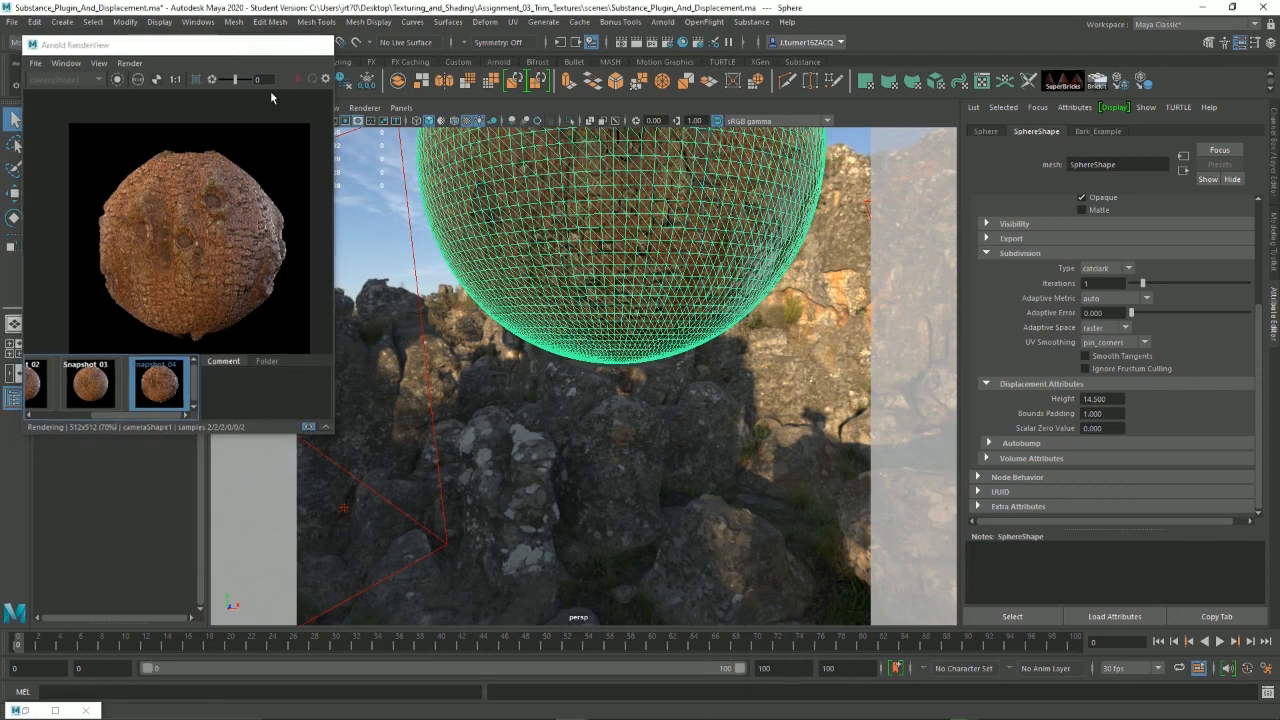
pyautogui.click(257, 43)
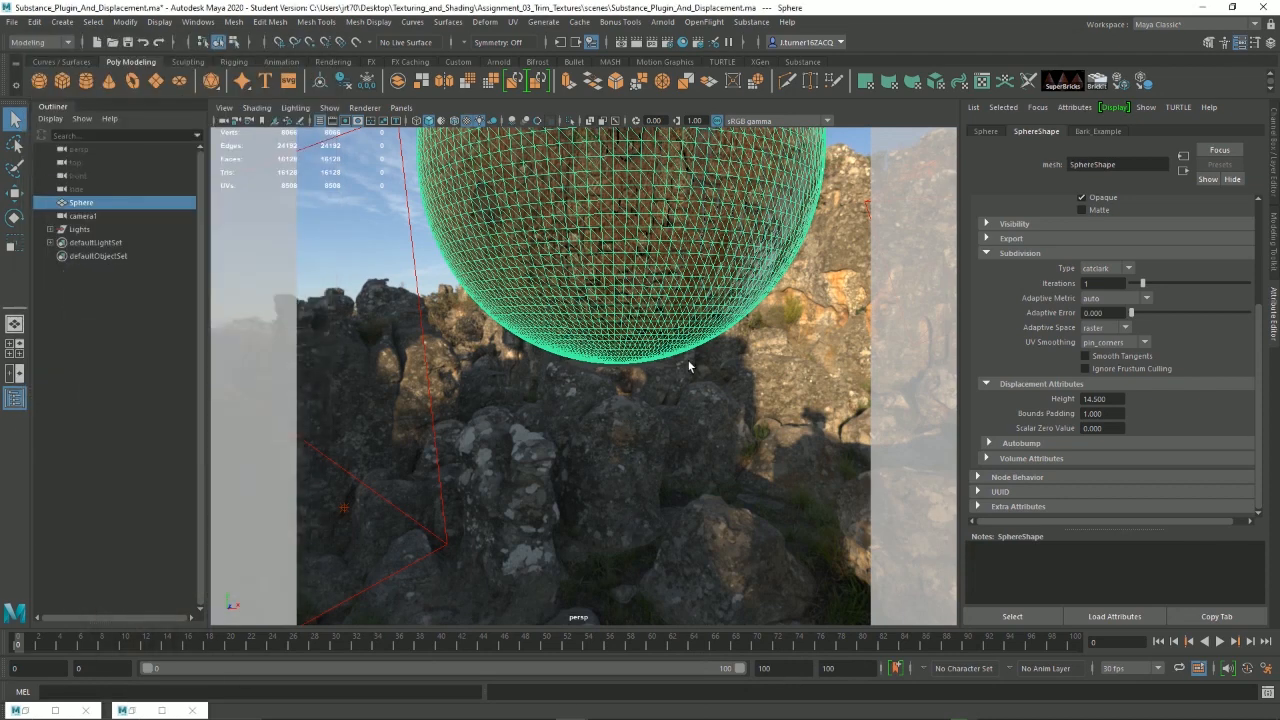